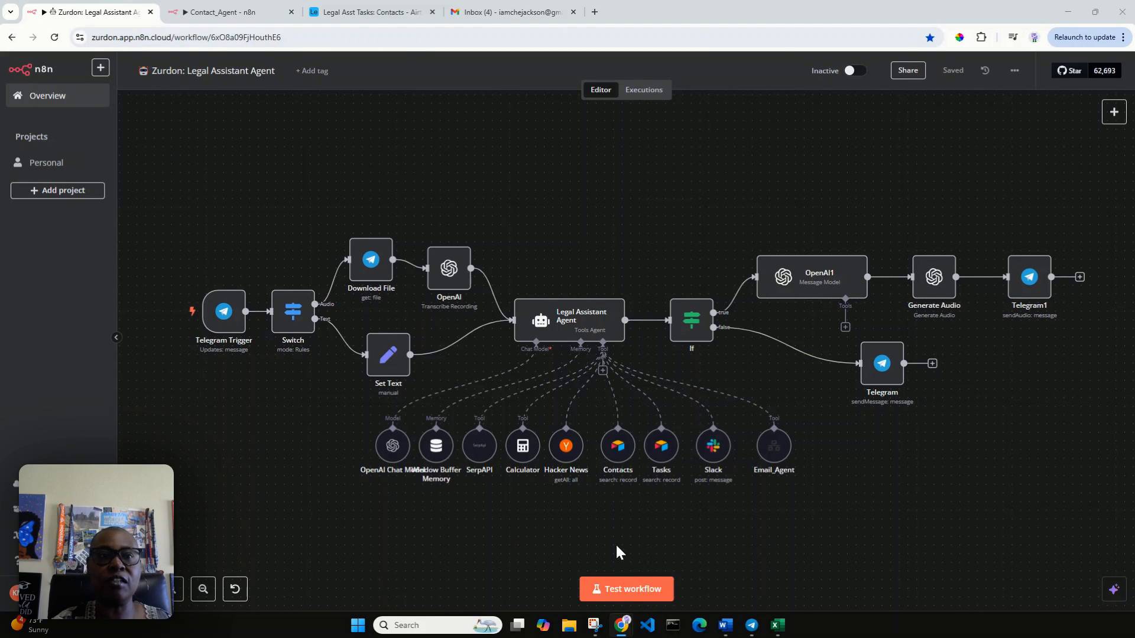
Step: Zoom in and delete the Contacts tool from the Legal Assistant Agent
{"action": "left_click", "coordinate": [175, 595]}
{"action": "left_click", "coordinate": [175, 595]}
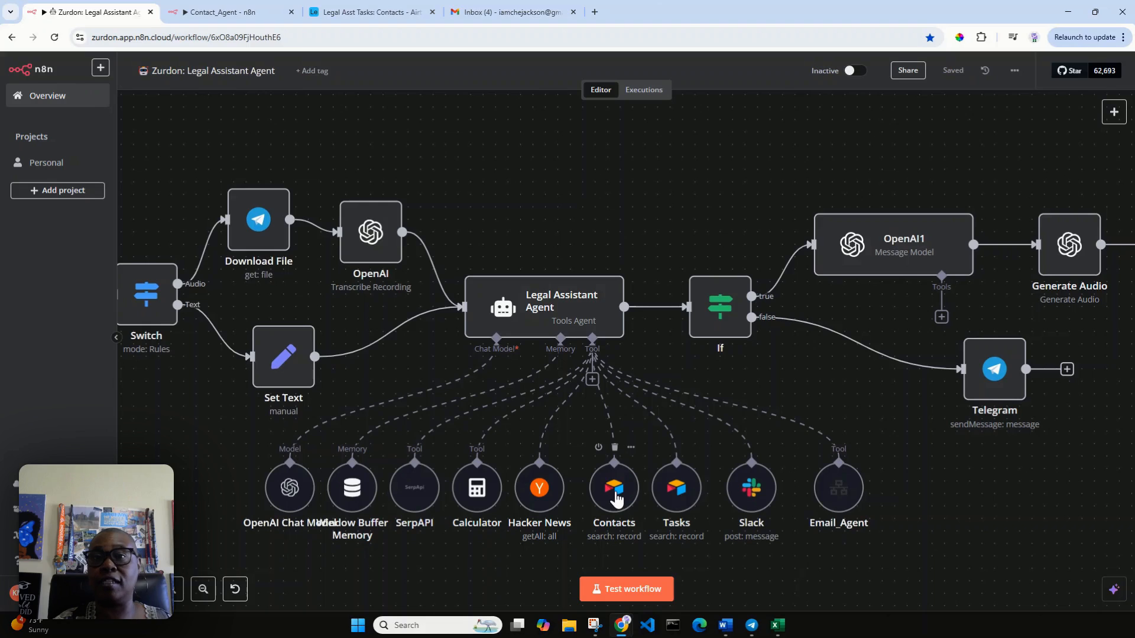
{"action": "left_click", "coordinate": [615, 447]}
Step: Shift the Tasks, Slack and Email_Agent tools left to close the gap, then save the workflow
{"action": "left_click_drag", "start_coordinate": [689, 484], "coordinate": [612, 493]}
{"action": "left_click_drag", "start_coordinate": [758, 491], "coordinate": [684, 502]}
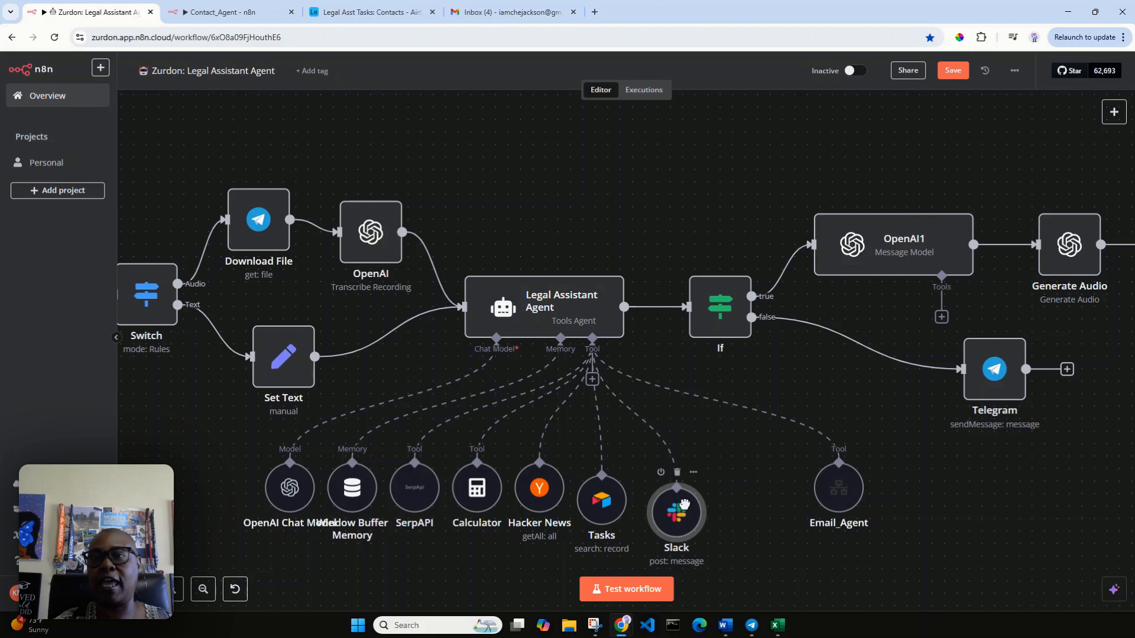
{"action": "left_click_drag", "start_coordinate": [828, 481], "coordinate": [745, 482]}
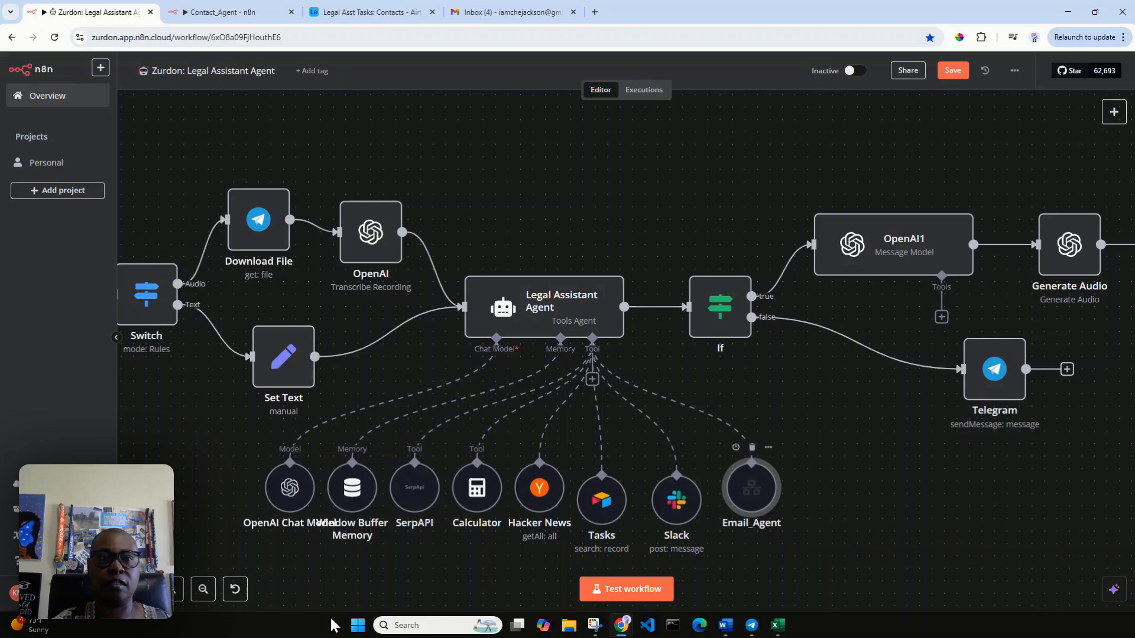
{"action": "left_click", "coordinate": [203, 590]}
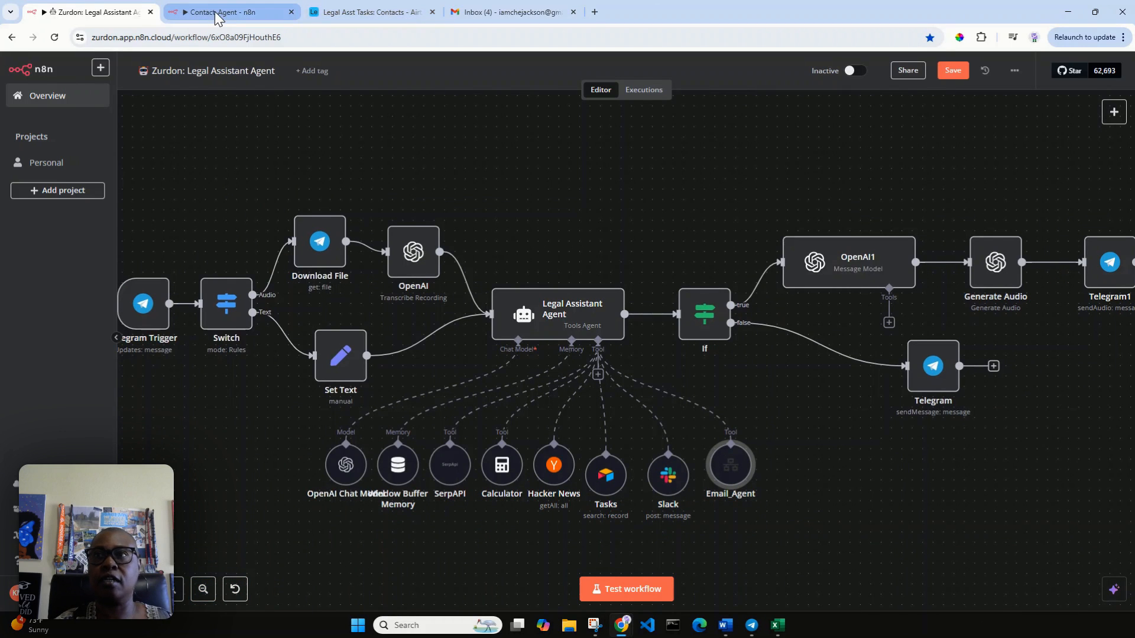
{"action": "left_click", "coordinate": [950, 71]}
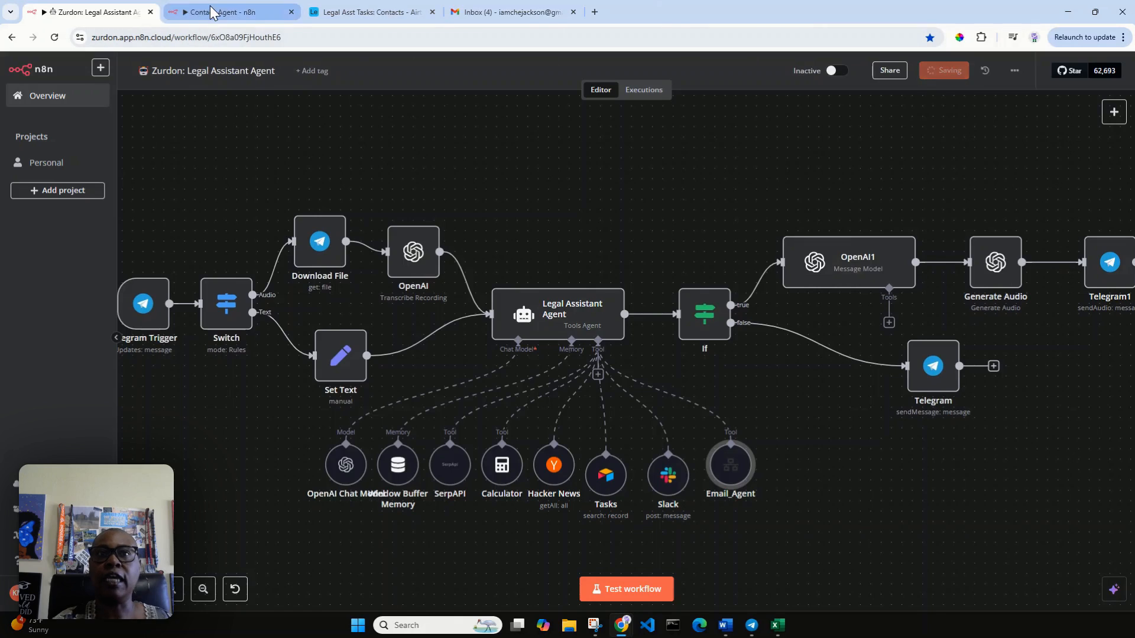
{"action": "left_click", "coordinate": [212, 12]}
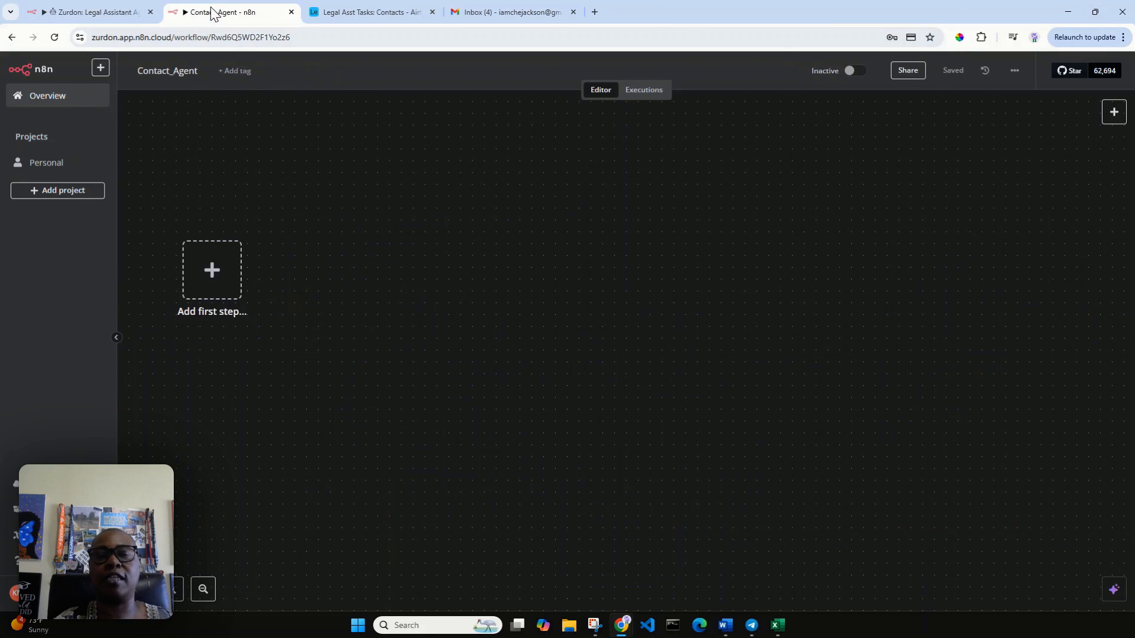
Step: Add a 'When Executed by Another Workflow' trigger as Contact_Agent's first step
{"action": "left_click", "coordinate": [212, 271]}
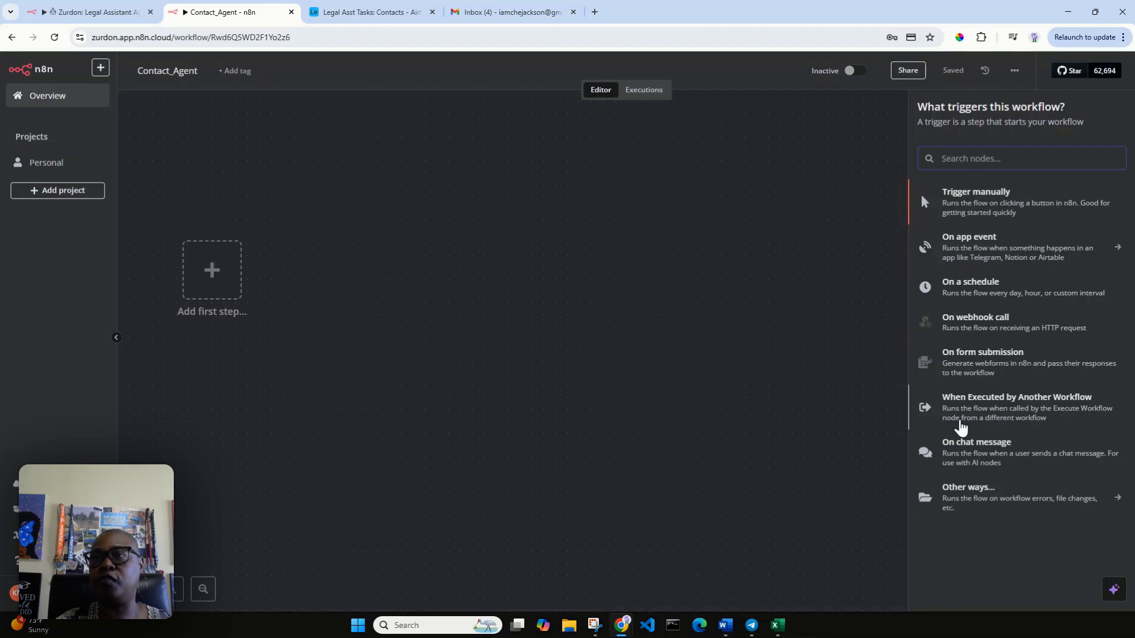
{"action": "left_click", "coordinate": [980, 416]}
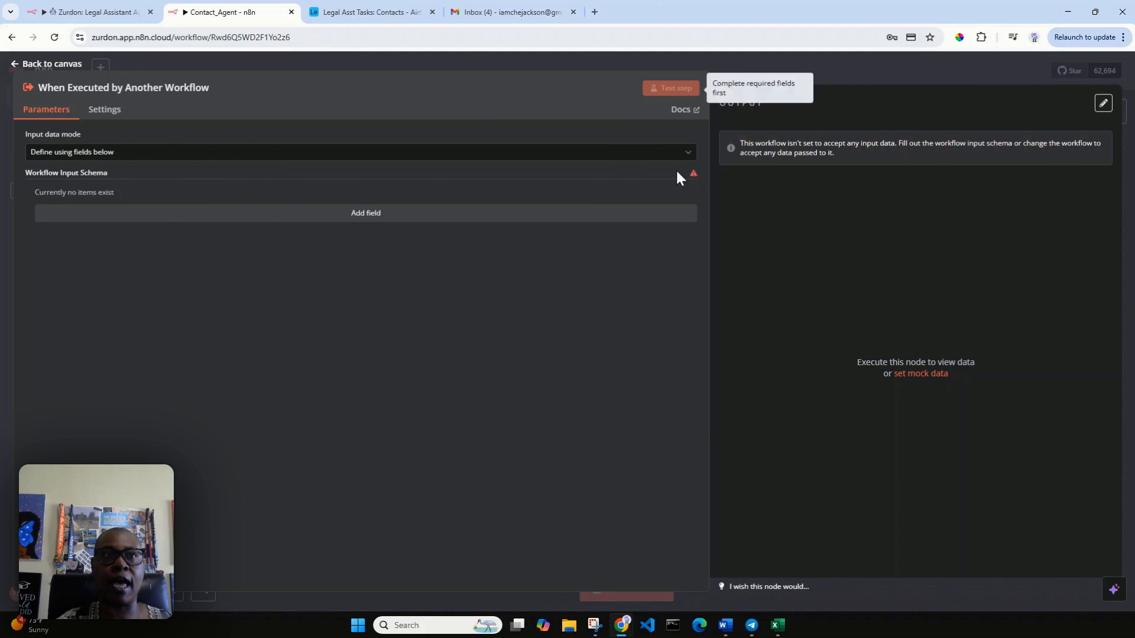
Step: Set the trigger's input data mode to 'Accept all data' and cut the mock output to one item
{"action": "left_click", "coordinate": [685, 156]}
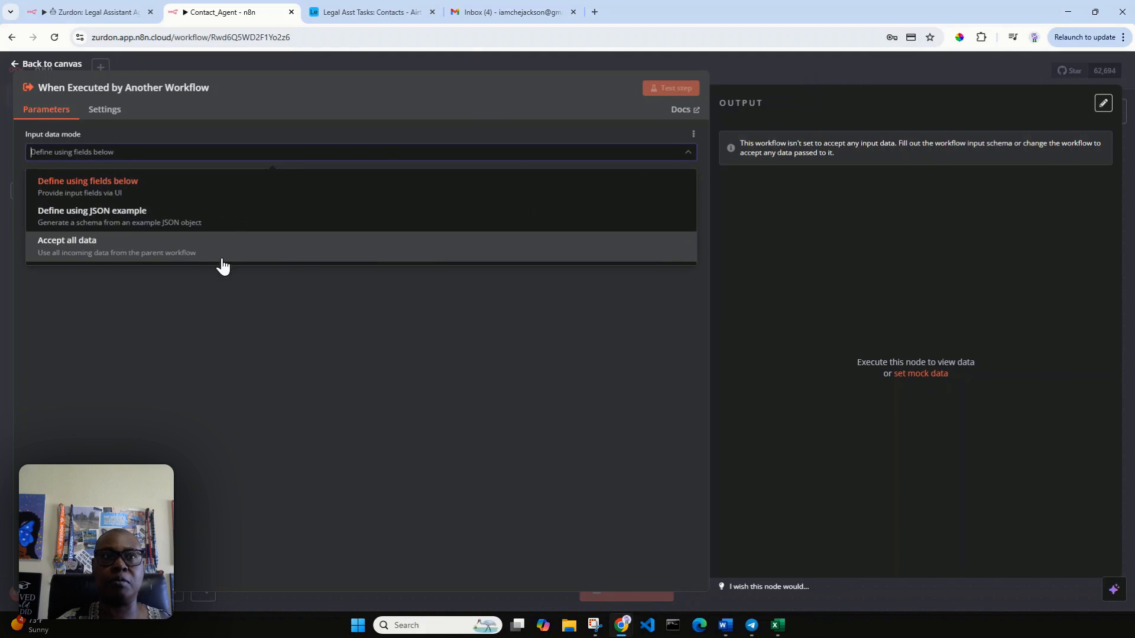
{"action": "left_click", "coordinate": [223, 248]}
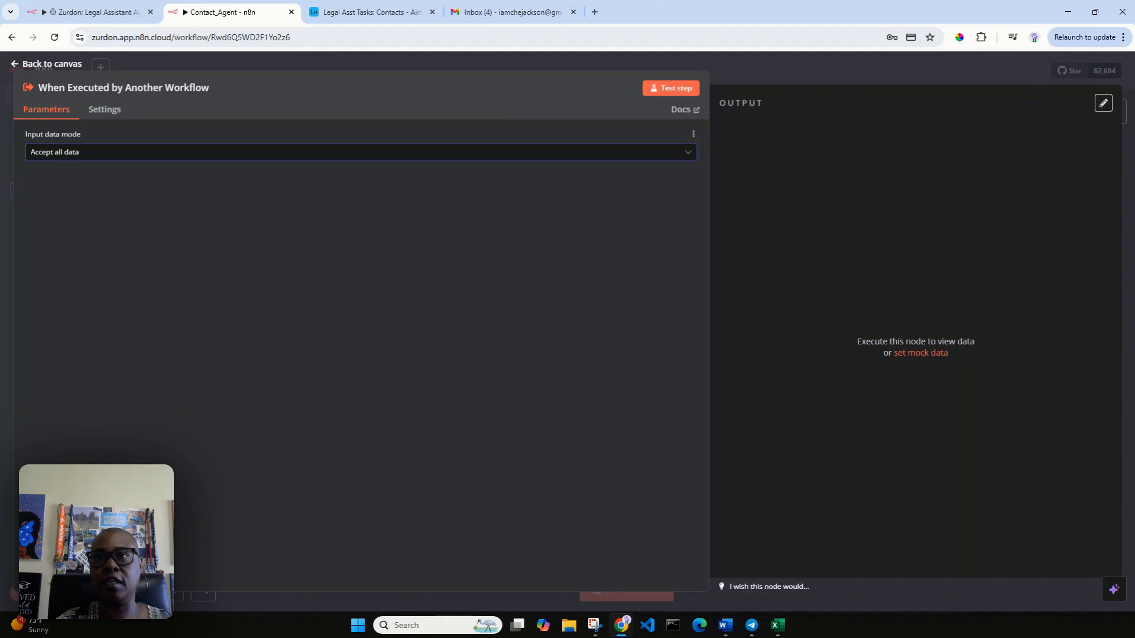
{"action": "left_click", "coordinate": [922, 353]}
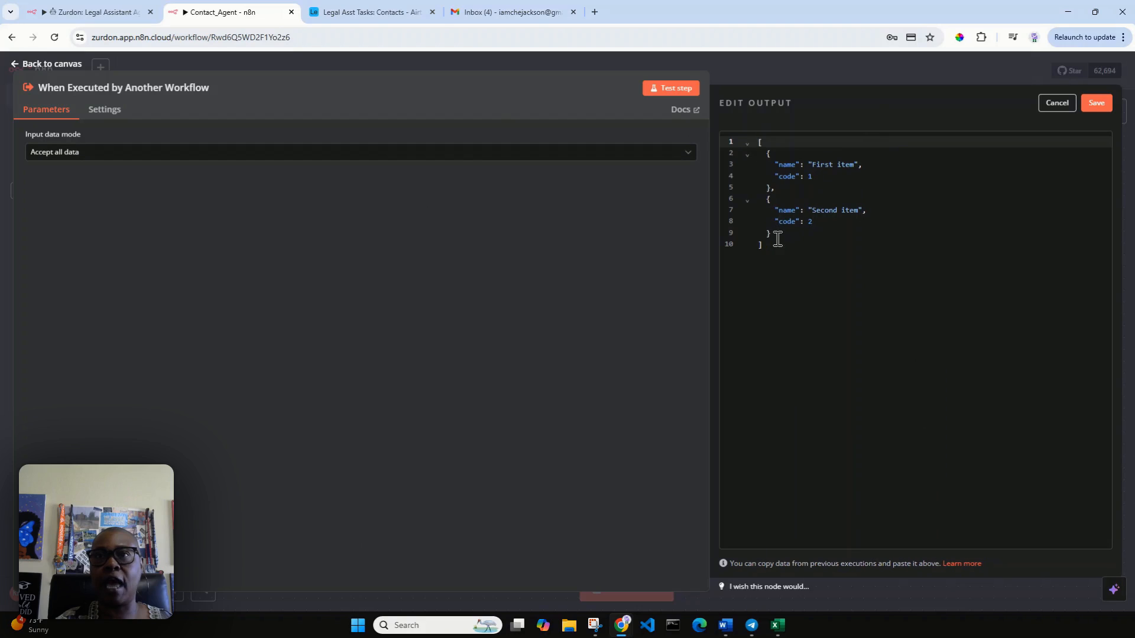
{"action": "left_click_drag", "start_coordinate": [778, 239], "coordinate": [865, 167]}
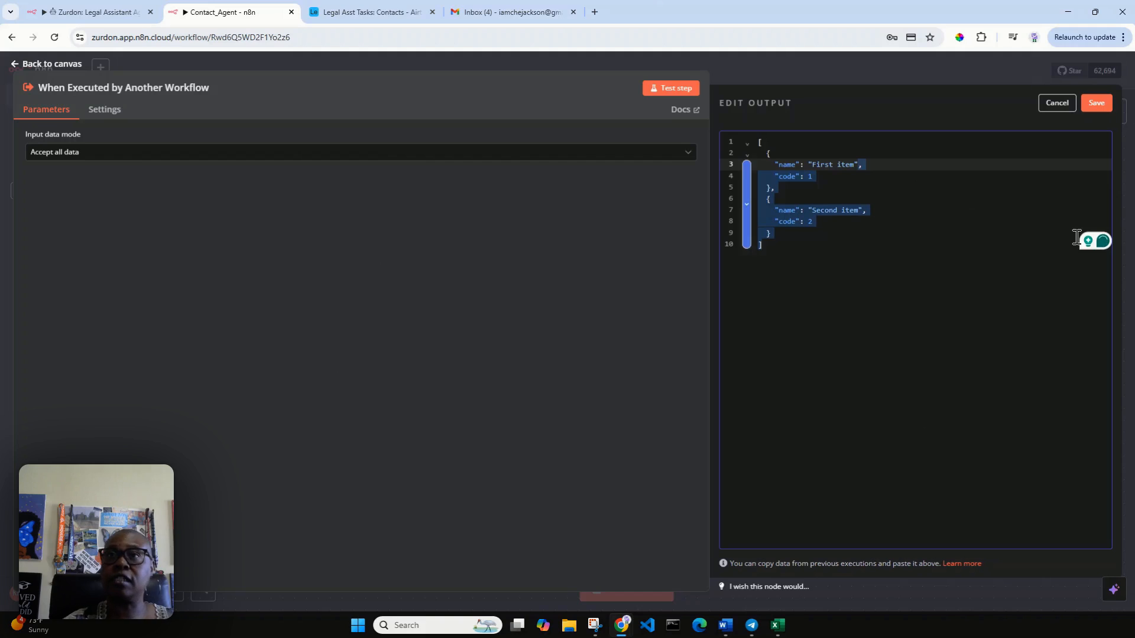
{"action": "key", "text": "BackSpace"}
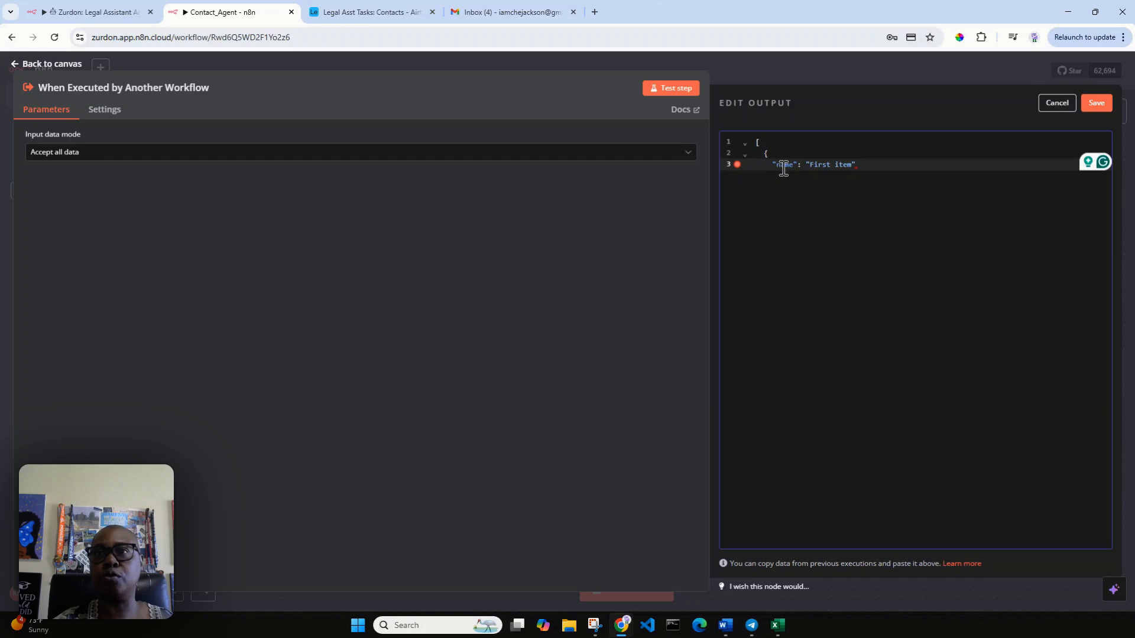
Step: Rename the sample key 'name' to 'query' and check the Contacts table in Airtable
{"action": "left_click_drag", "start_coordinate": [775, 166], "coordinate": [796, 171]}
{"action": "type", "text": "que"}
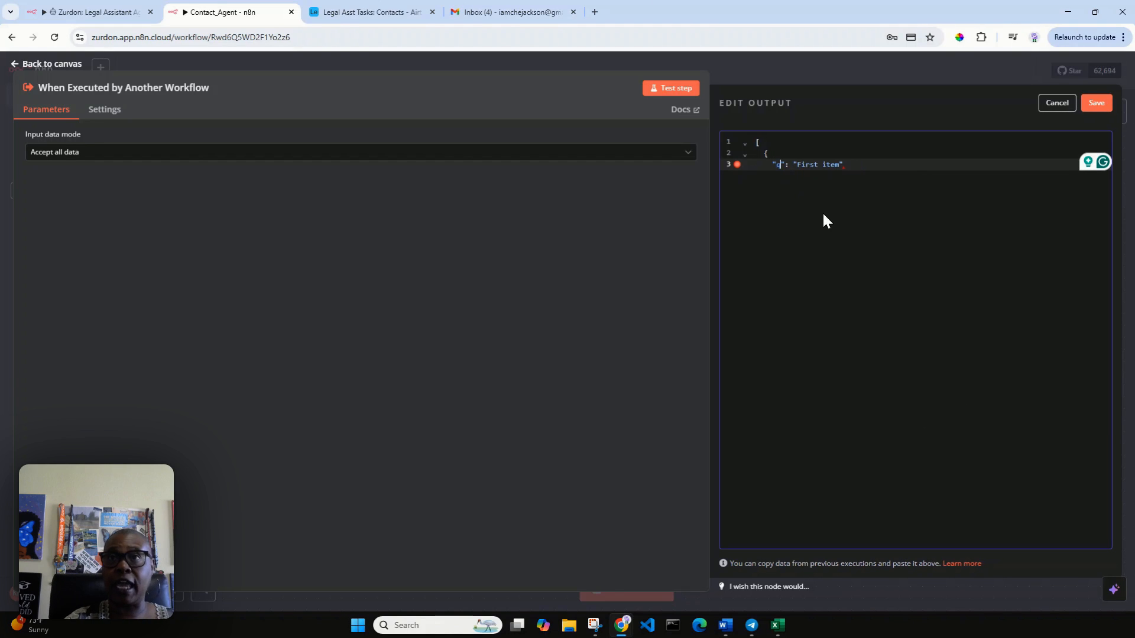
{"action": "type", "text": "ry"}
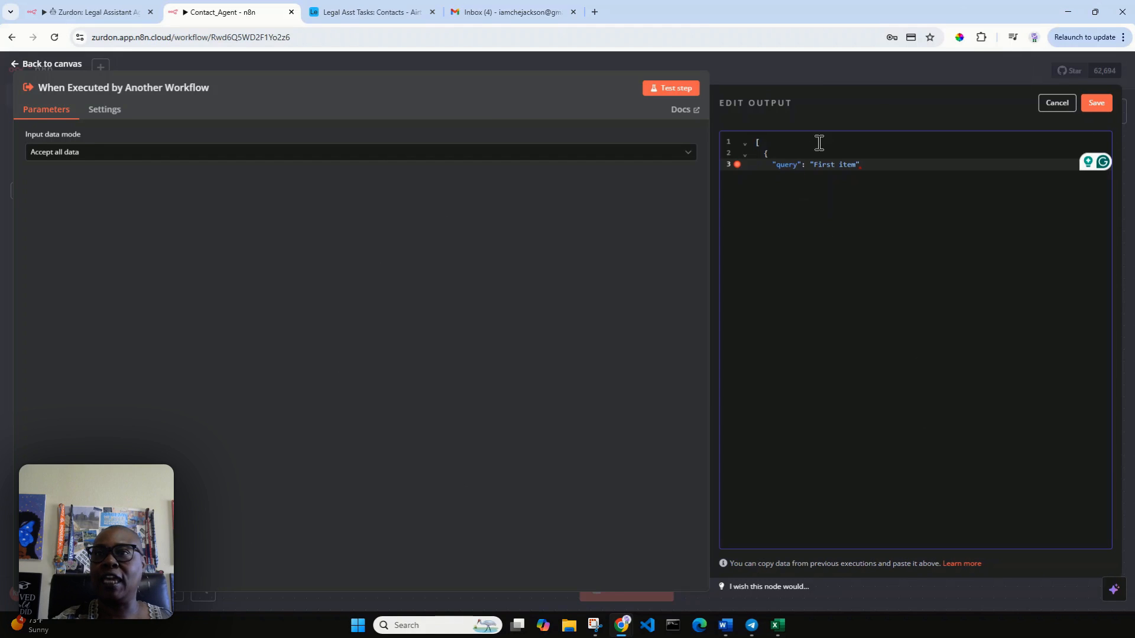
{"action": "left_click_drag", "start_coordinate": [813, 165], "coordinate": [857, 164]}
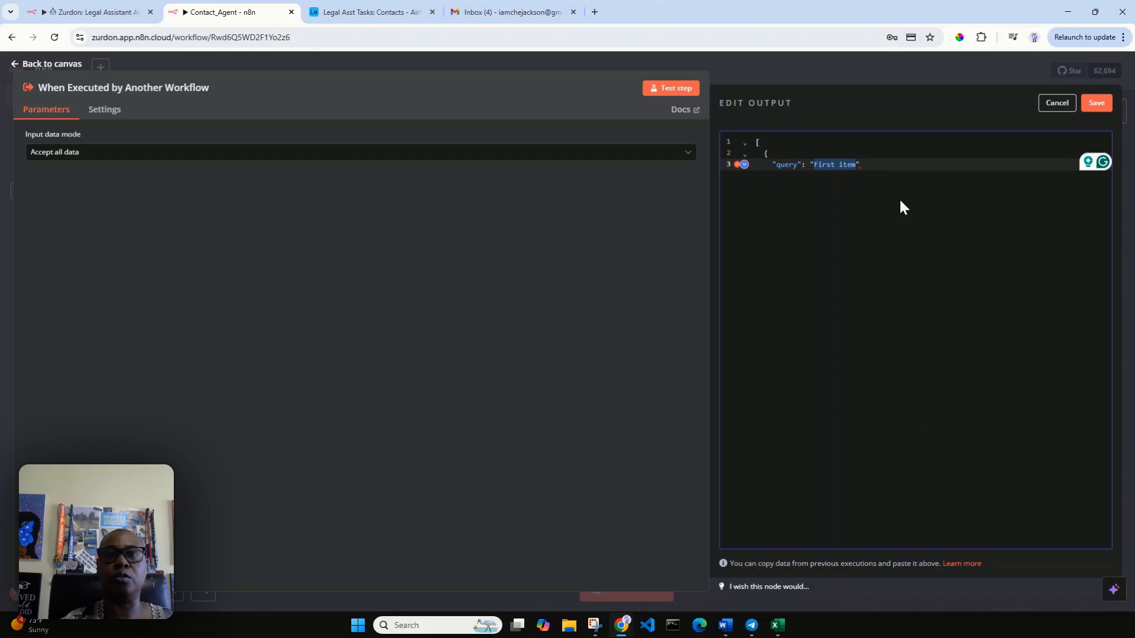
{"action": "left_click", "coordinate": [392, 13]}
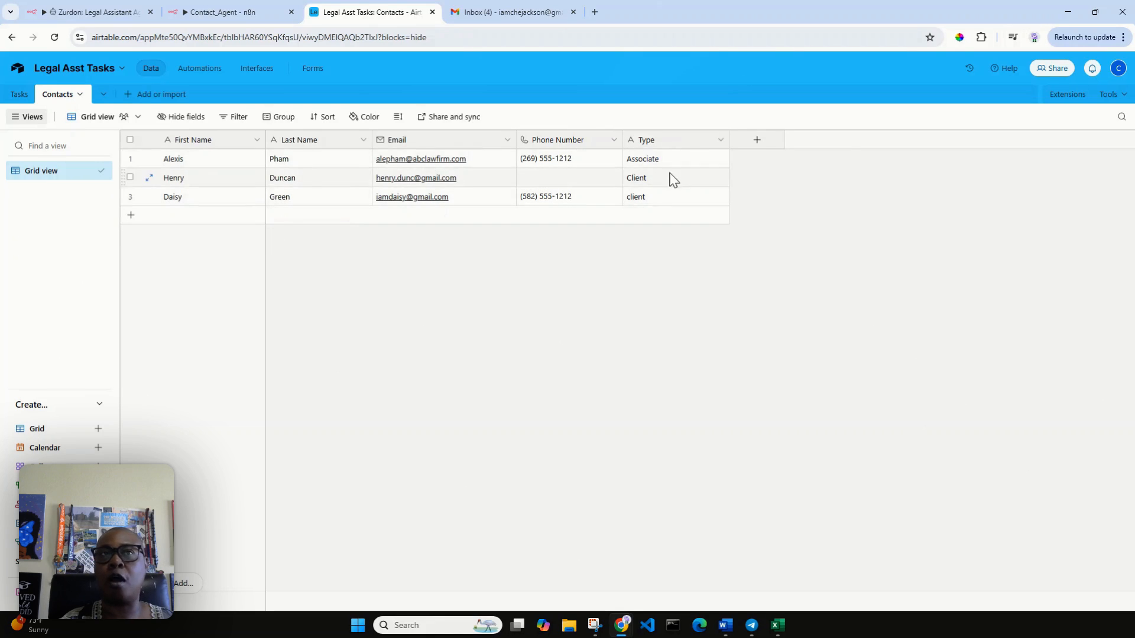
{"action": "left_click", "coordinate": [217, 12]}
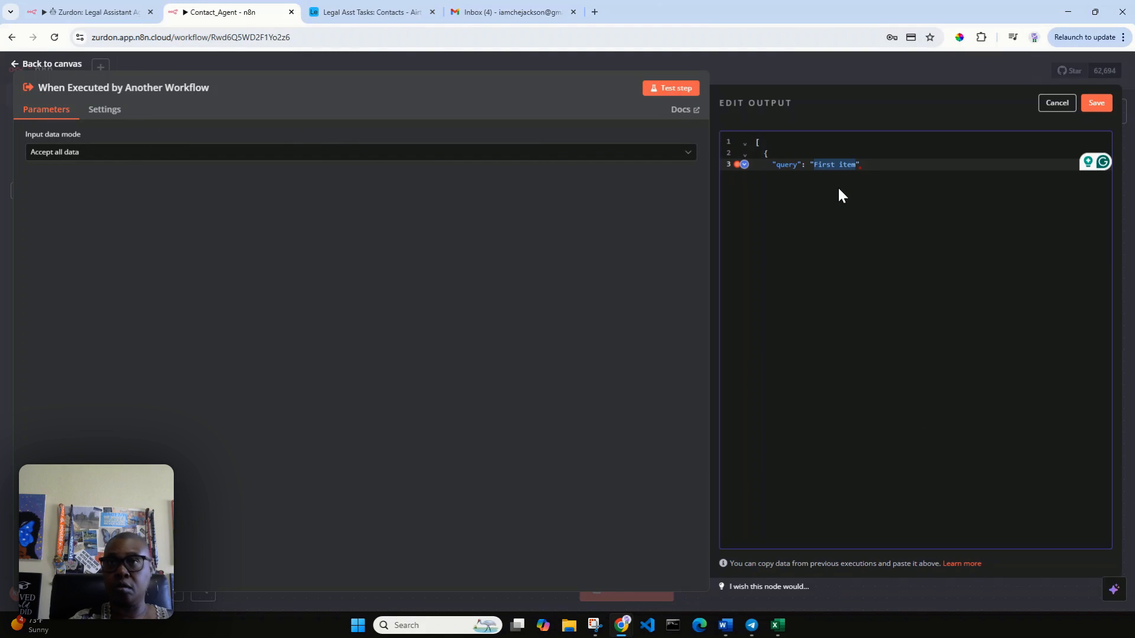
Step: Set the mock query to 'List all of my client contacts', repair the JSON brackets, and pin it
{"action": "type", "text": "ist"}
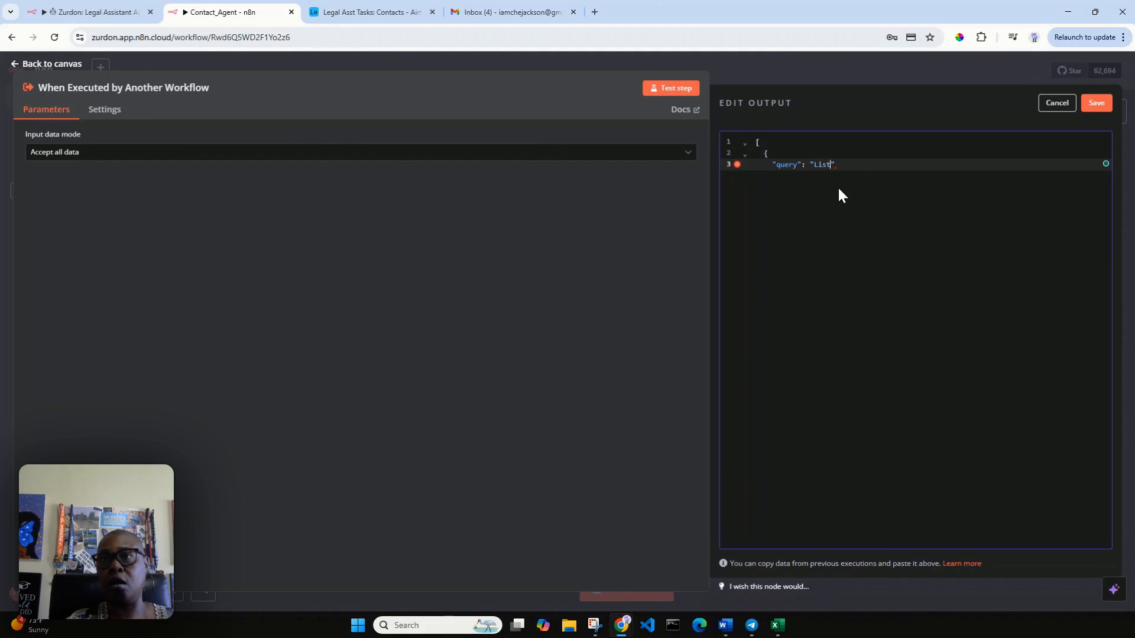
{"action": "type", "text": " all of my client con"}
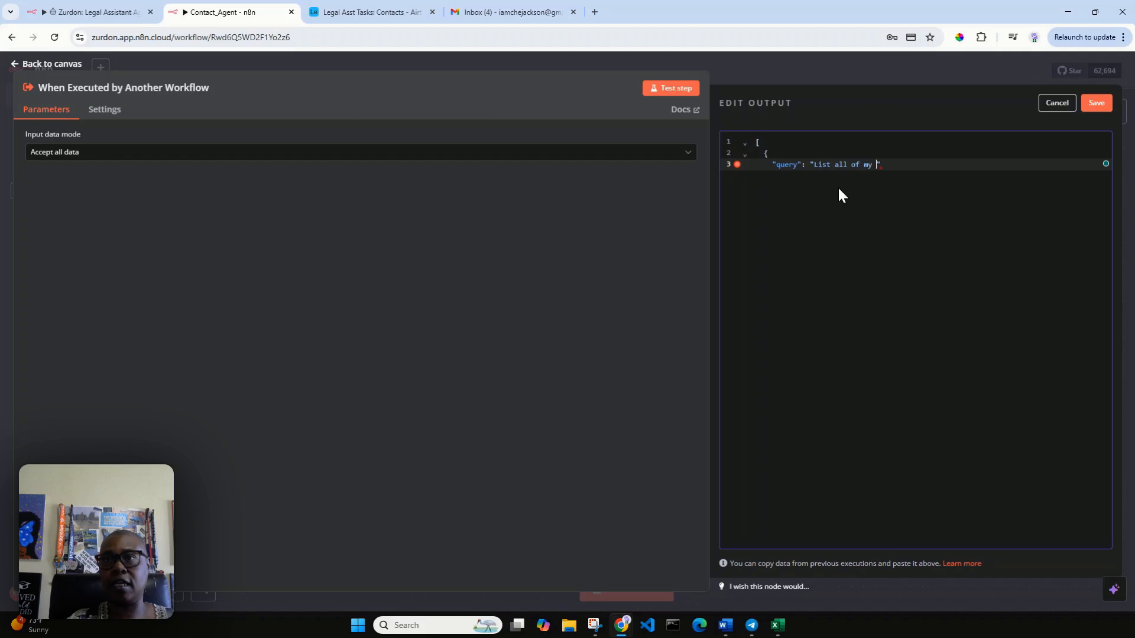
{"action": "type", "text": "tacts"}
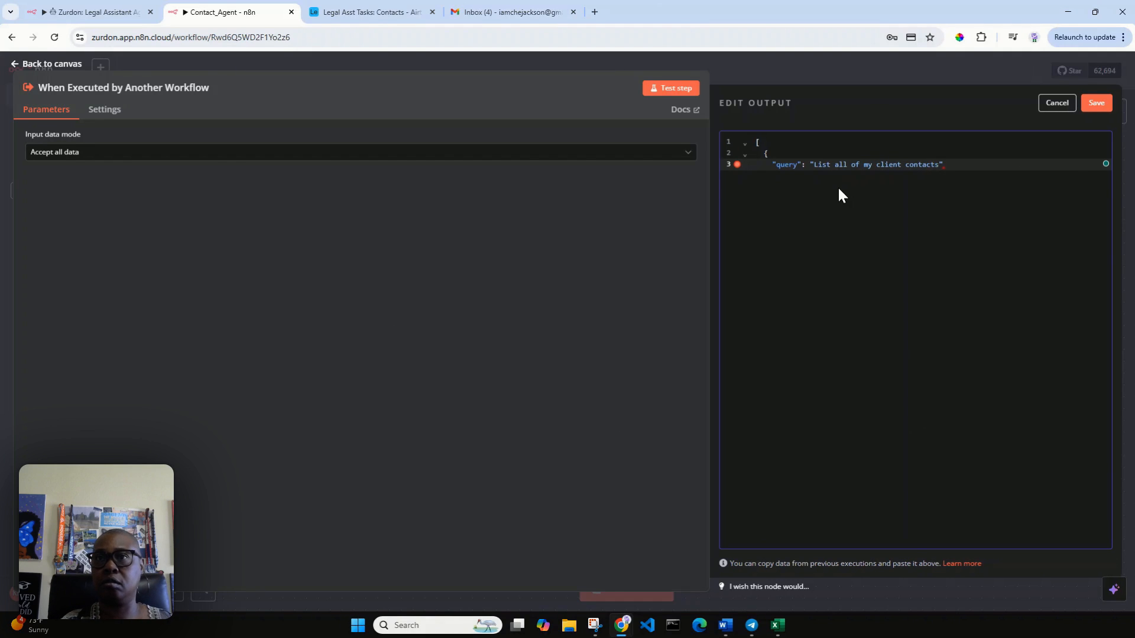
{"action": "left_click", "coordinate": [1095, 106]}
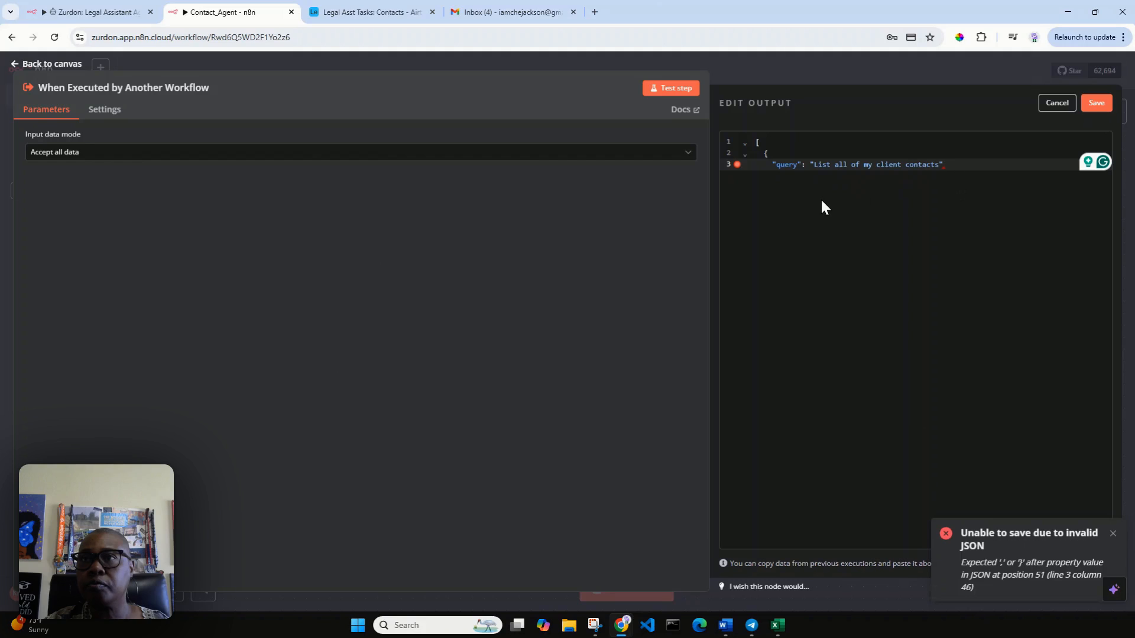
{"action": "left_click", "coordinate": [803, 179]}
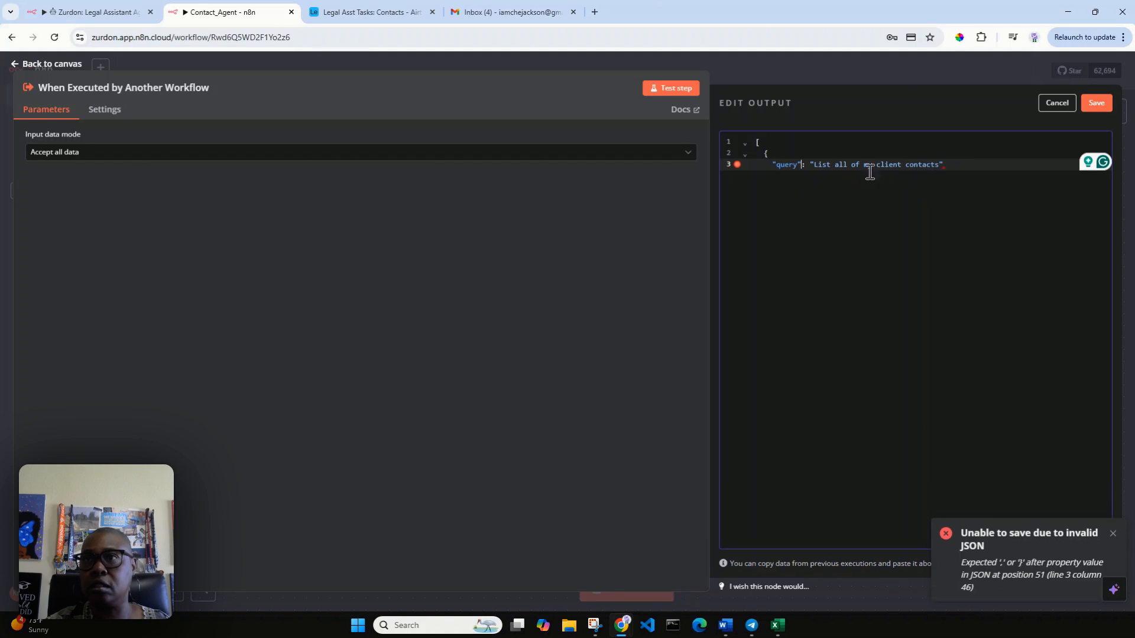
{"action": "left_click", "coordinate": [944, 165]}
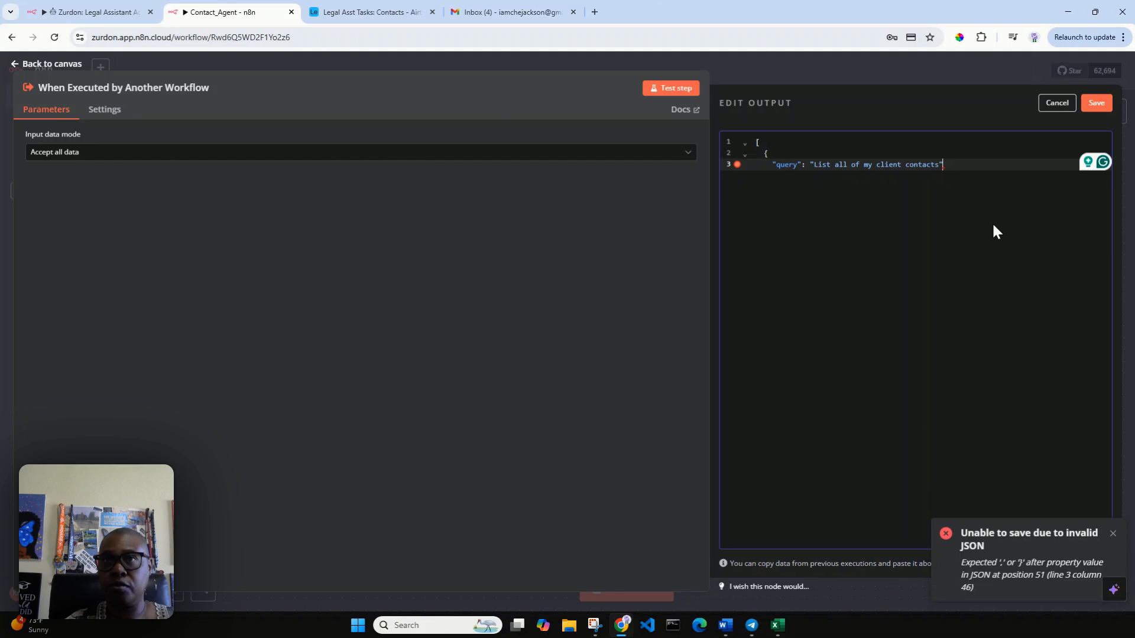
{"action": "type", "text": ","}
{"action": "key", "text": "Return"}
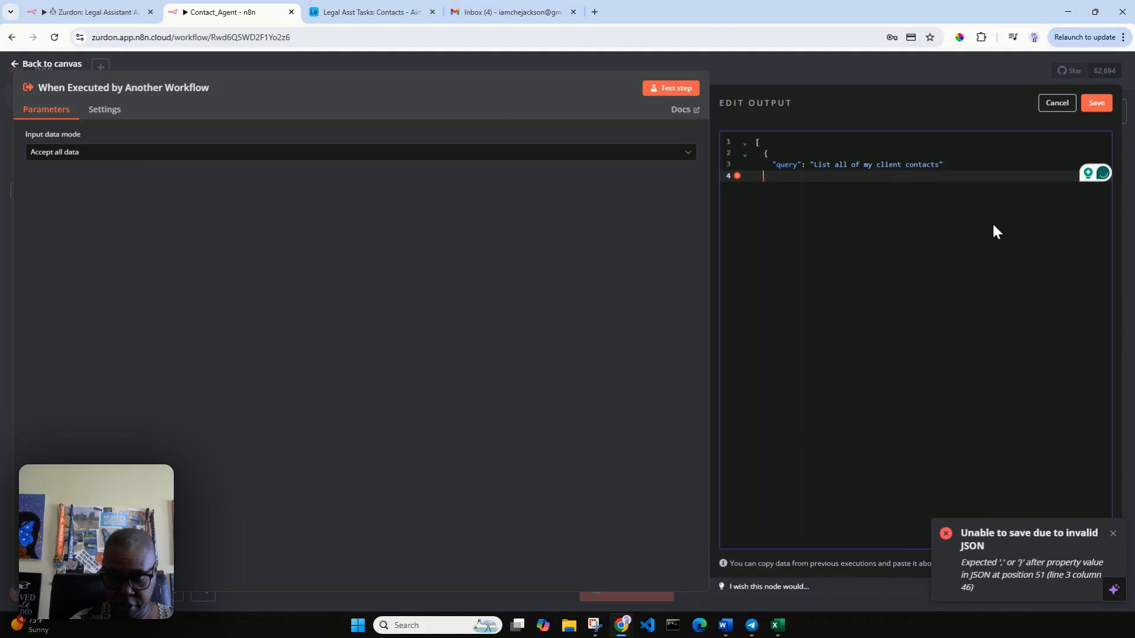
{"action": "type", "text": "},"}
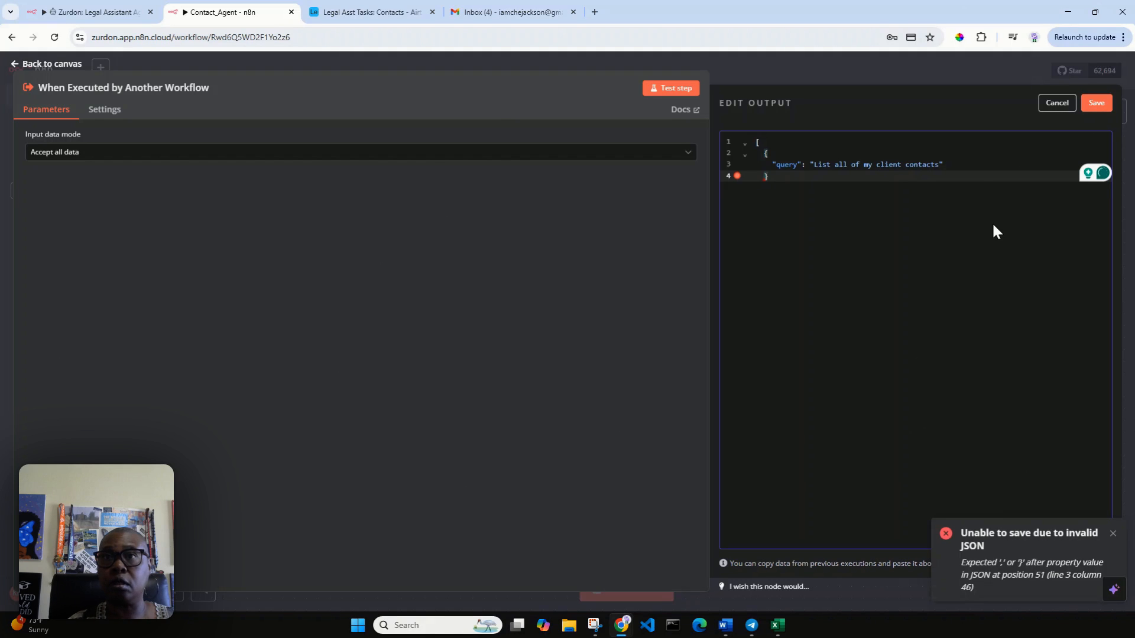
{"action": "key", "text": "Return"}
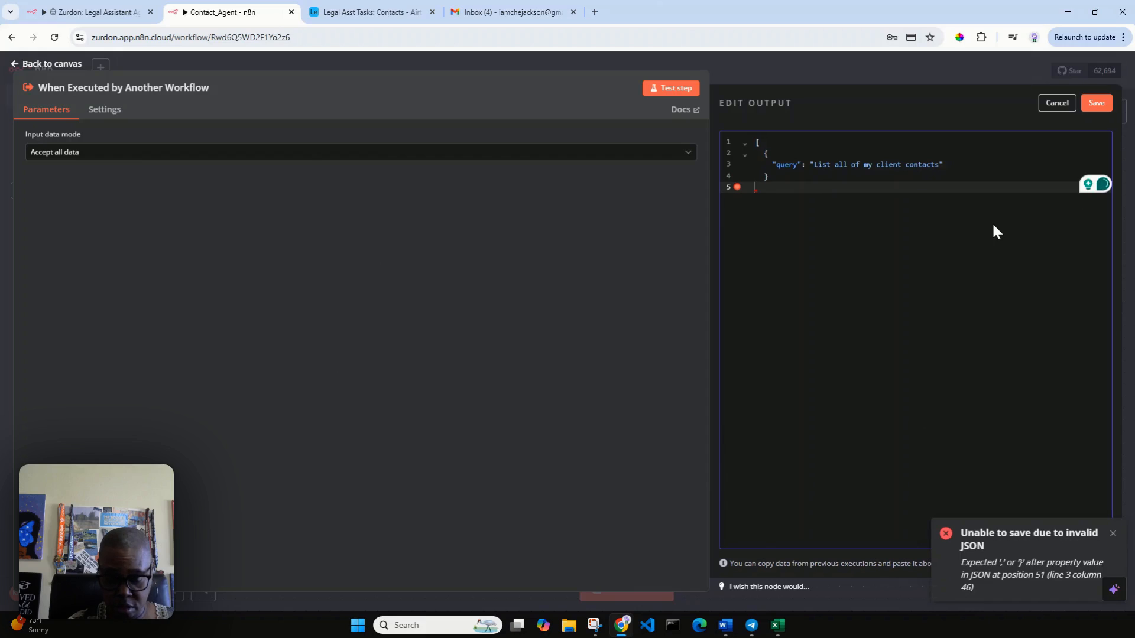
{"action": "type", "text": "]"}
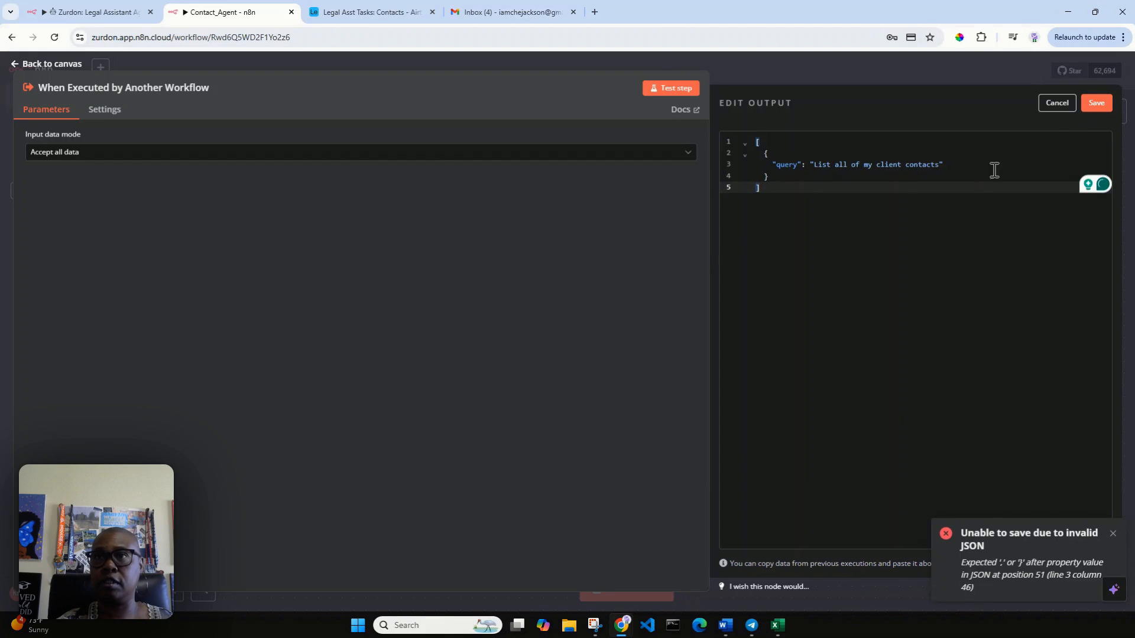
{"action": "left_click", "coordinate": [1099, 104]}
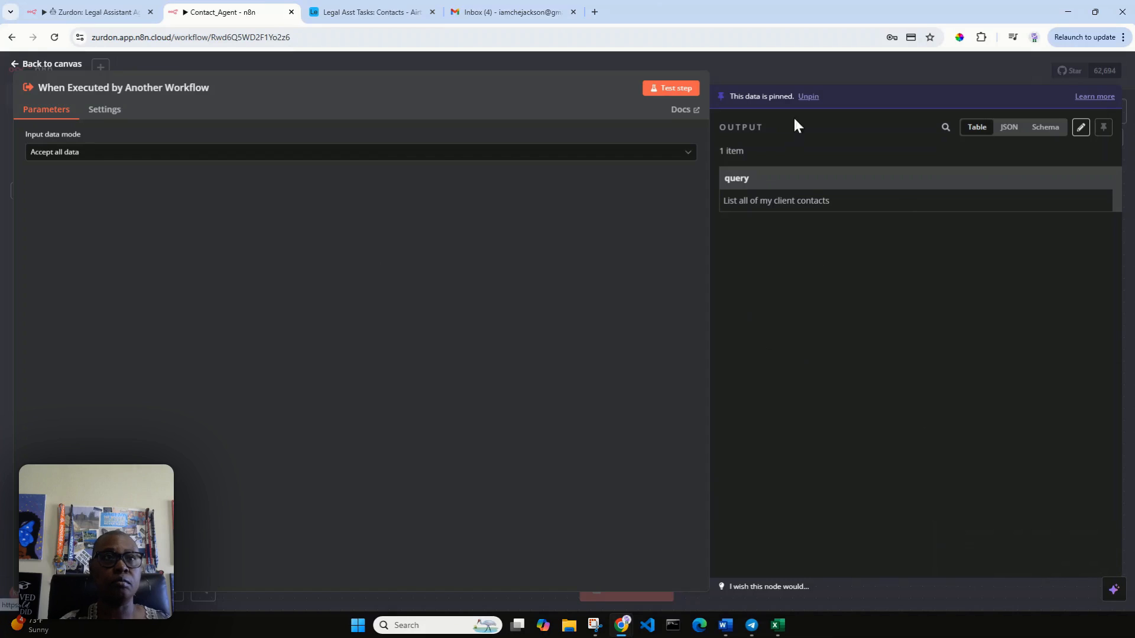
Step: Move the trigger left and add an AI Agent node after it
{"action": "left_click", "coordinate": [51, 65]}
{"action": "left_click_drag", "start_coordinate": [600, 332], "coordinate": [273, 308]}
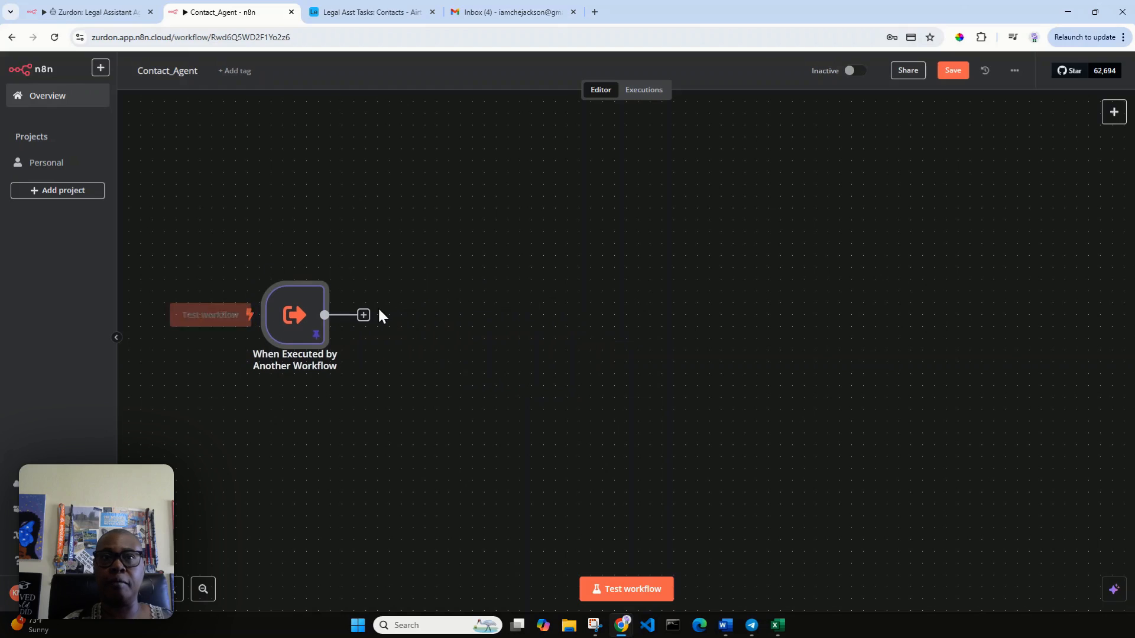
{"action": "left_click", "coordinate": [364, 315]}
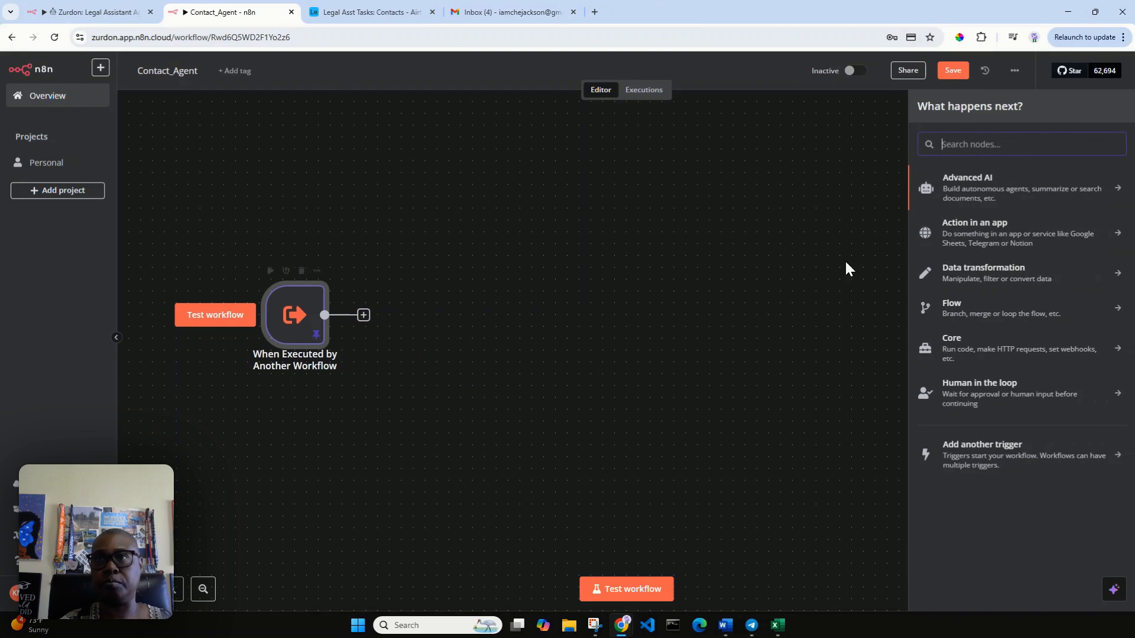
{"action": "left_click", "coordinate": [982, 196]}
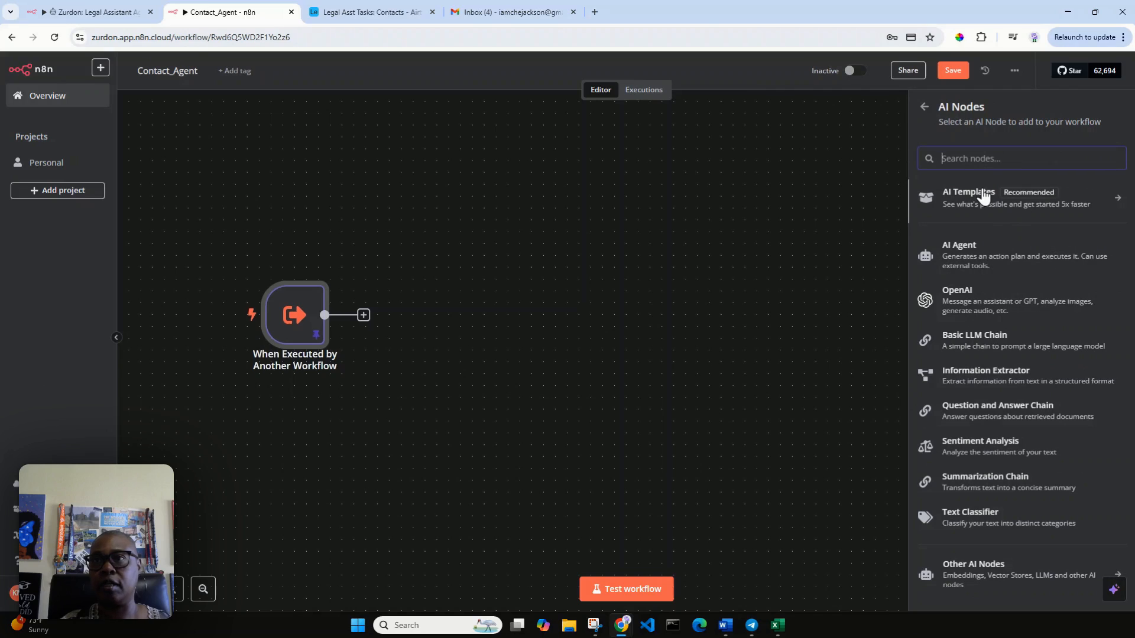
{"action": "left_click", "coordinate": [984, 258]}
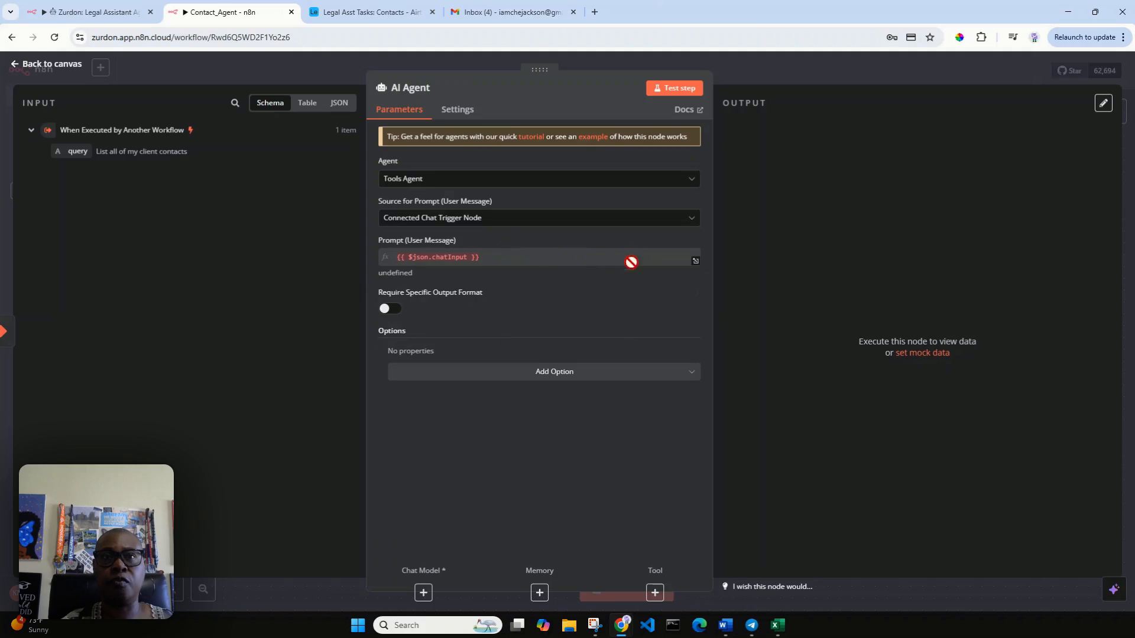
Step: Set the agent's prompt source to Define below with the text {{ $json.query }}
{"action": "left_click", "coordinate": [530, 229]}
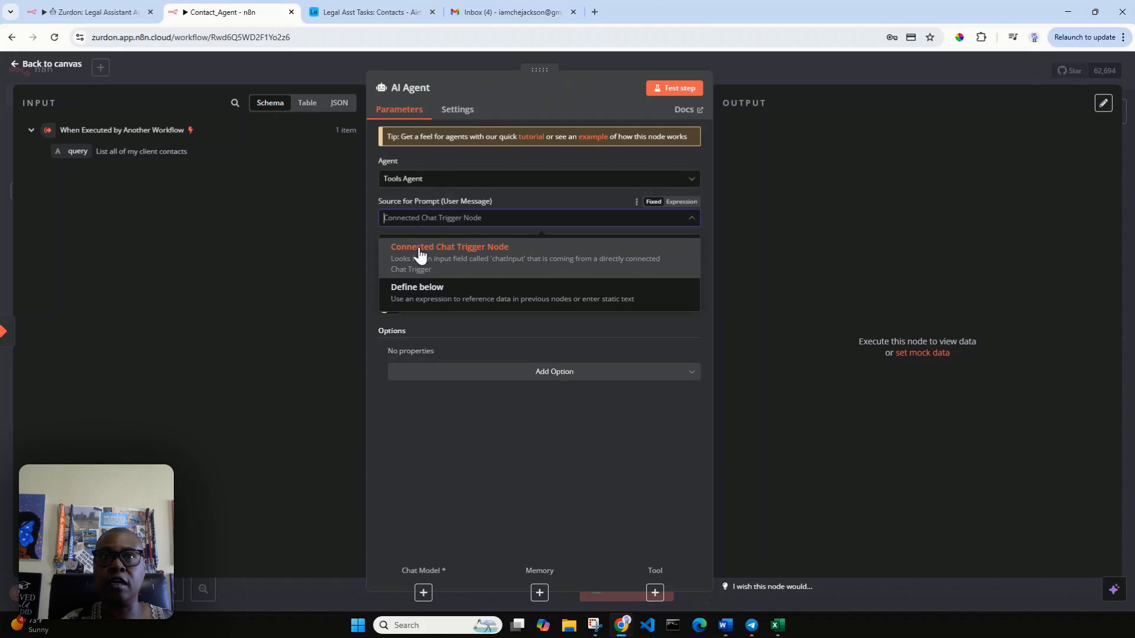
{"action": "left_click", "coordinate": [474, 296]}
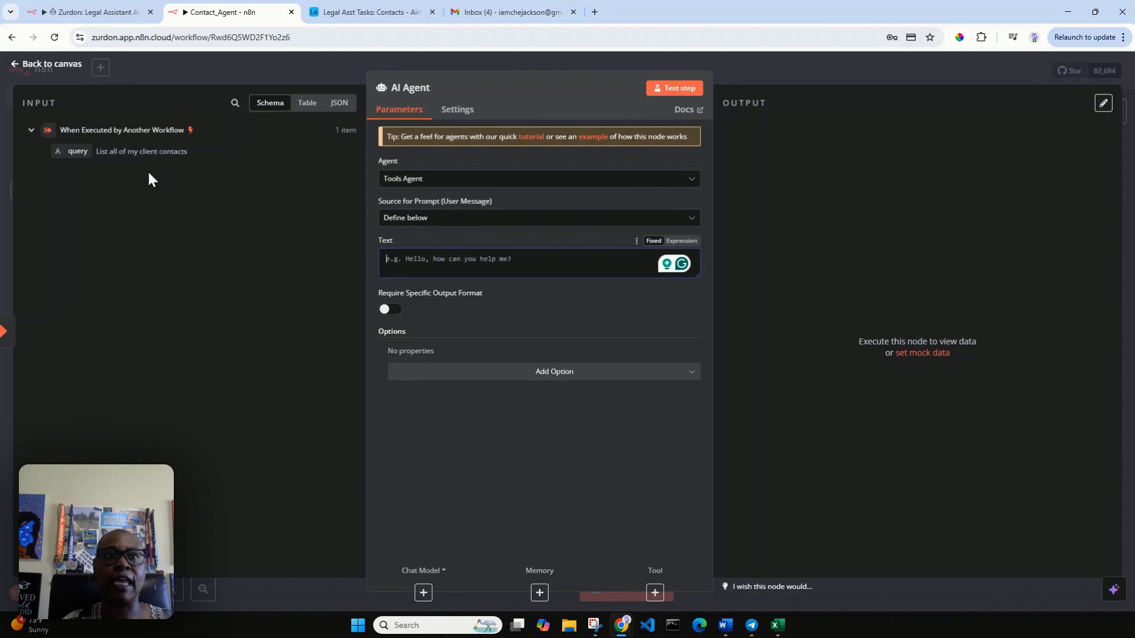
{"action": "left_click_drag", "start_coordinate": [62, 149], "coordinate": [398, 268]}
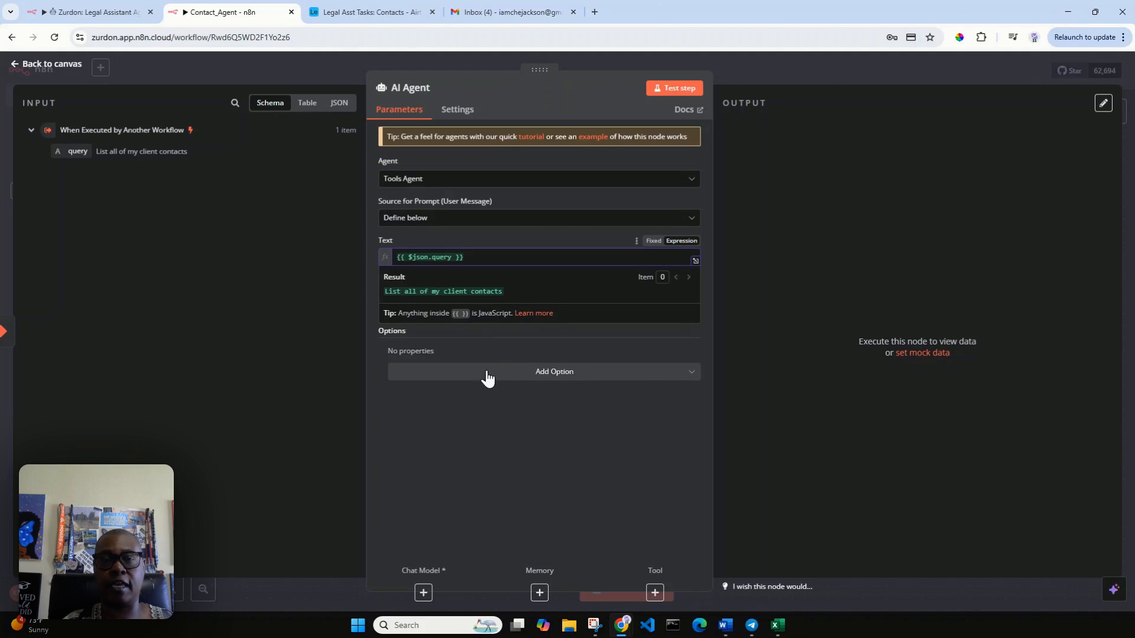
{"action": "left_click", "coordinate": [487, 343]}
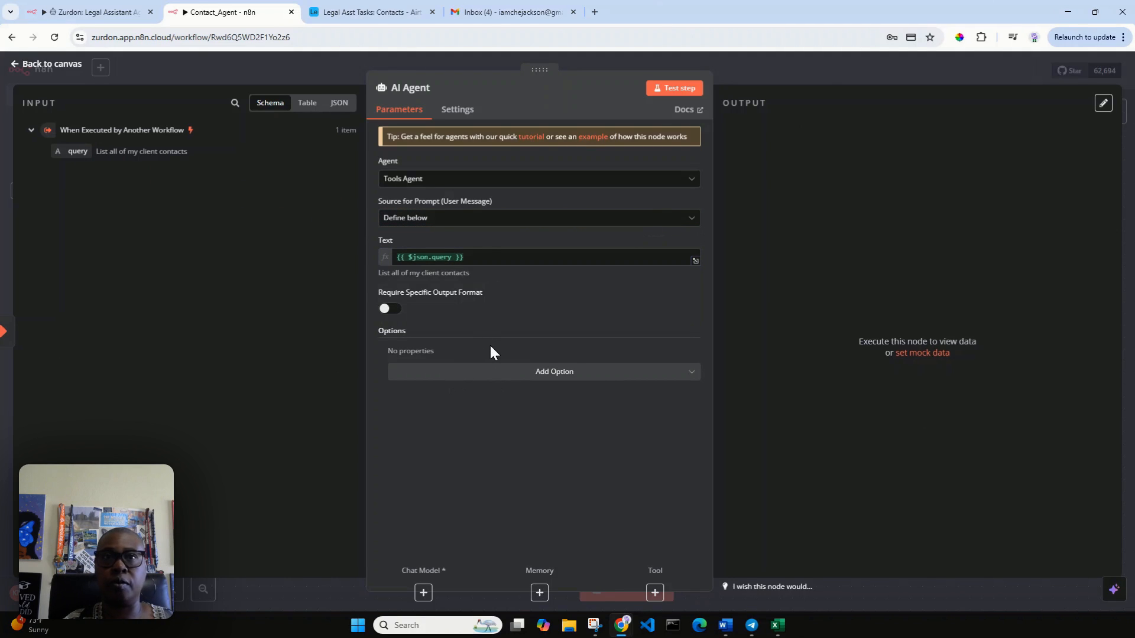
{"action": "left_click", "coordinate": [477, 374]}
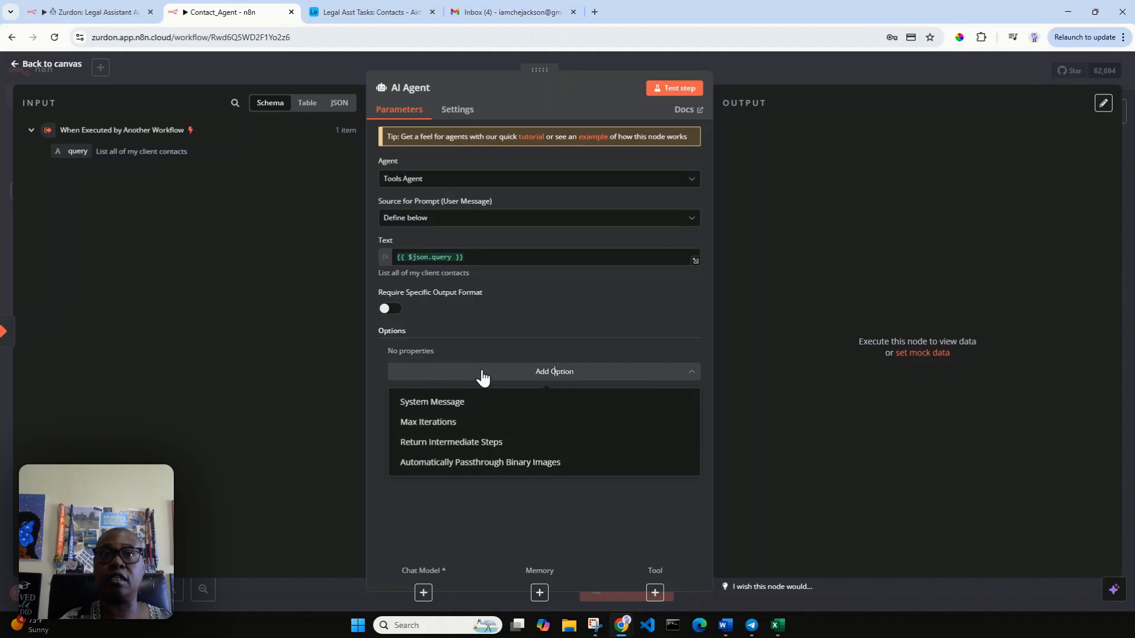
{"action": "left_click", "coordinate": [532, 322]}
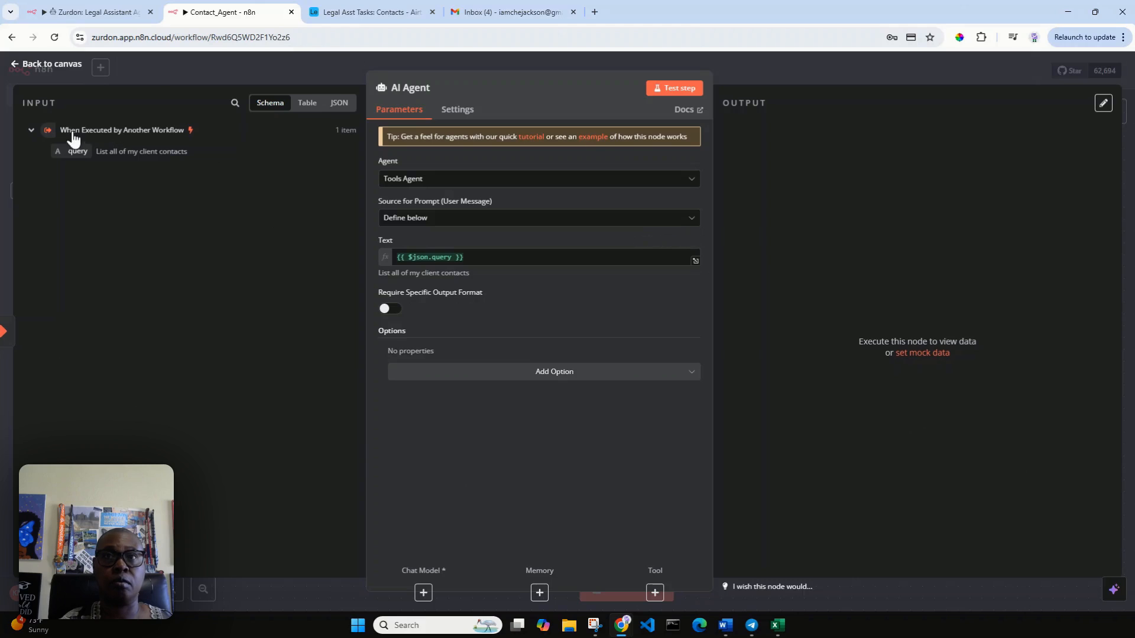
{"action": "left_click", "coordinate": [35, 66]}
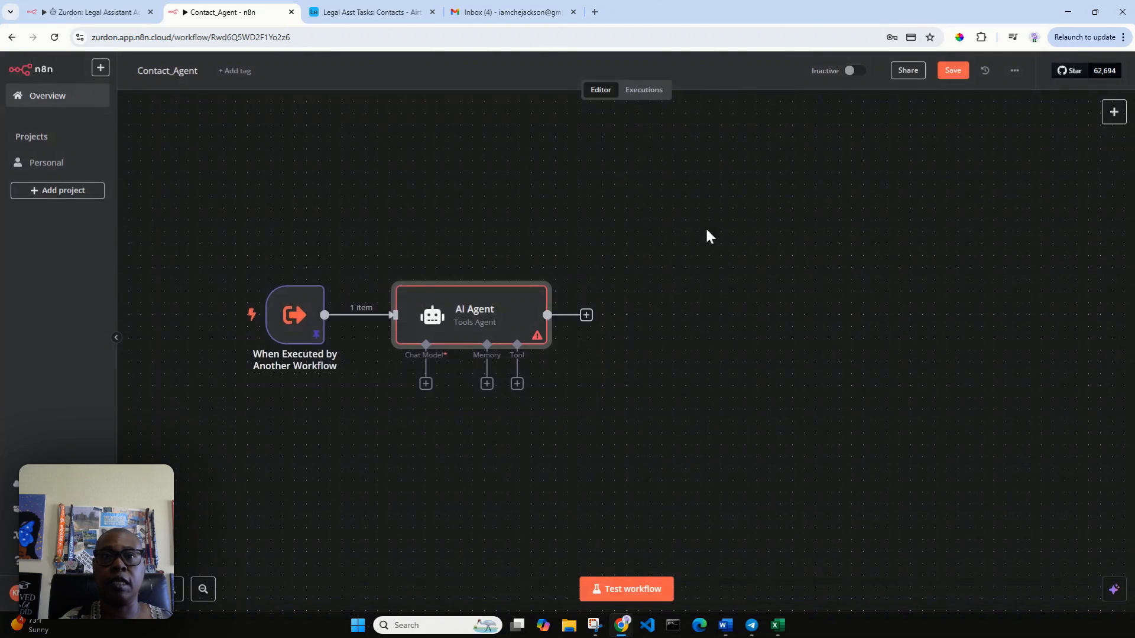
Step: Attach an OpenAI Chat Model (gpt-4o-mini) to the AI Agent and position it beneath the agent
{"action": "left_click", "coordinate": [426, 383]}
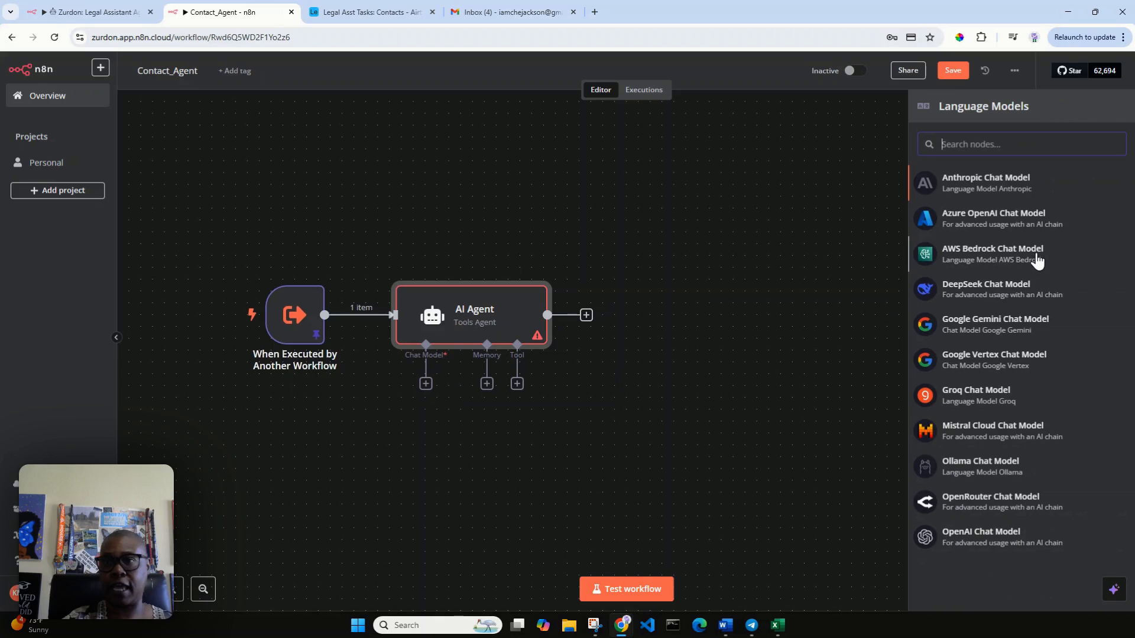
{"action": "left_click", "coordinate": [983, 541]}
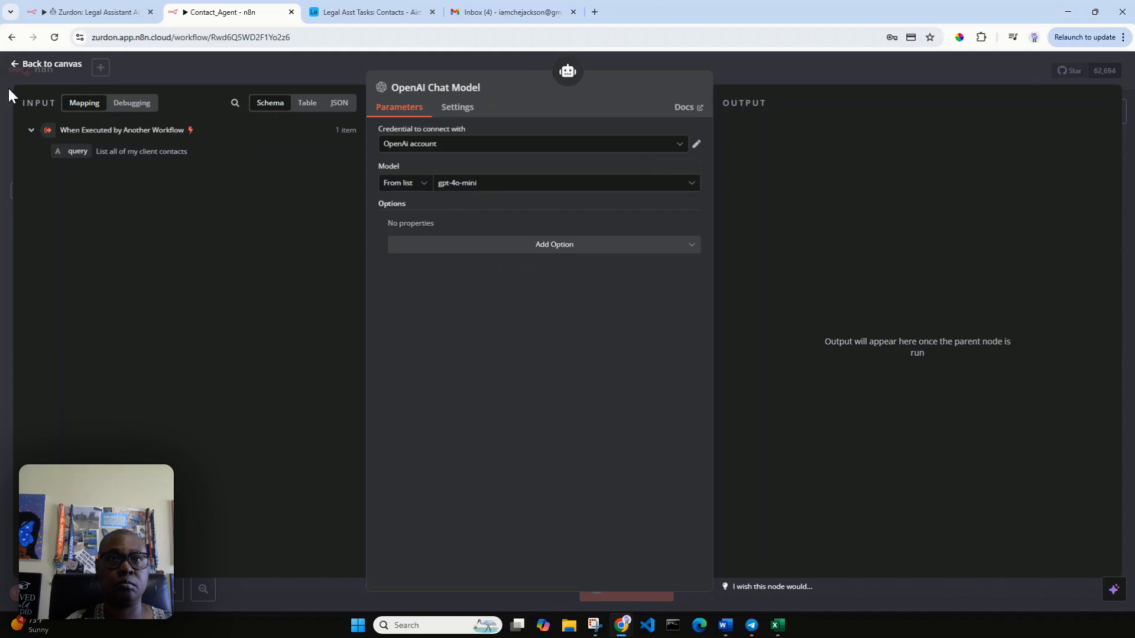
{"action": "left_click", "coordinate": [50, 65]}
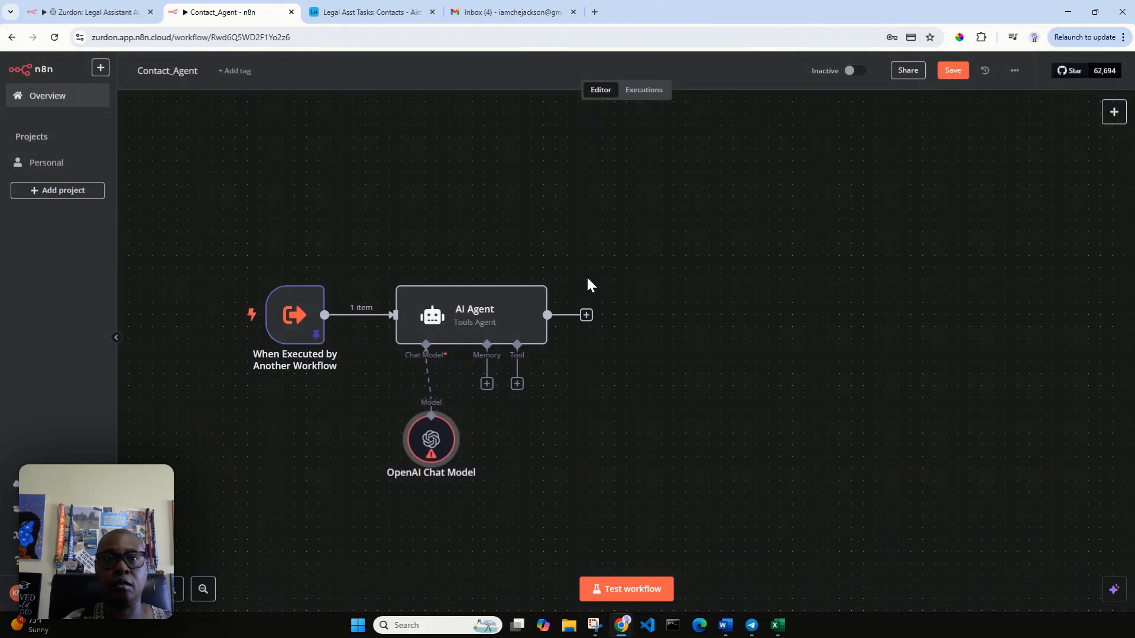
{"action": "left_click_drag", "start_coordinate": [440, 439], "coordinate": [393, 427]}
{"action": "scroll", "coordinate": [630, 397], "scroll_direction": "down", "scroll_amount": 1}
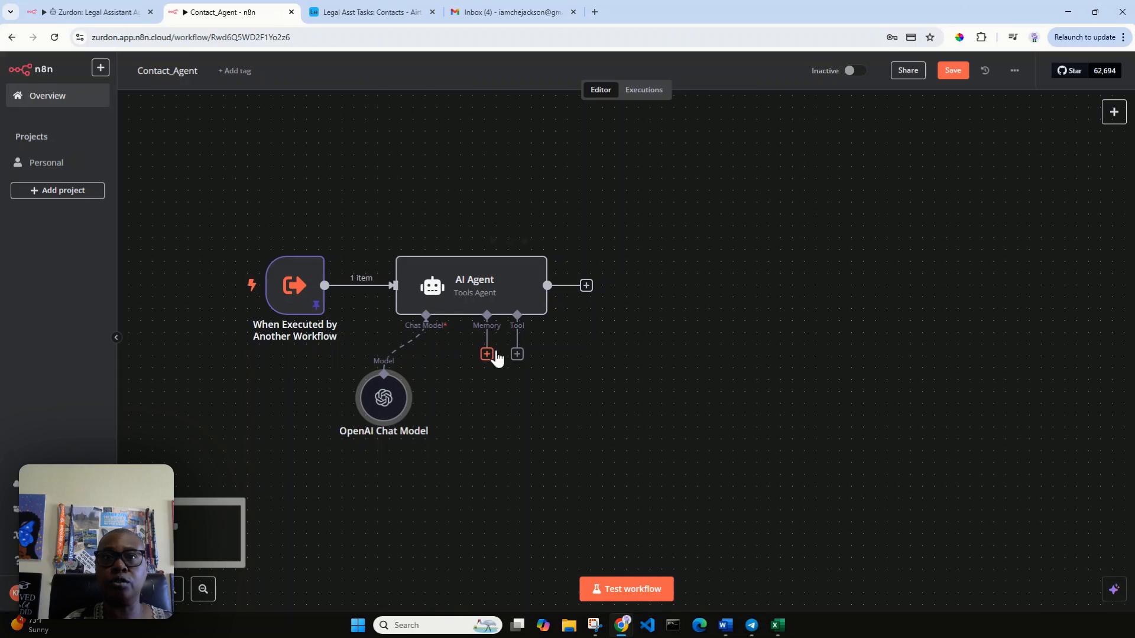
{"action": "left_click", "coordinate": [517, 357]}
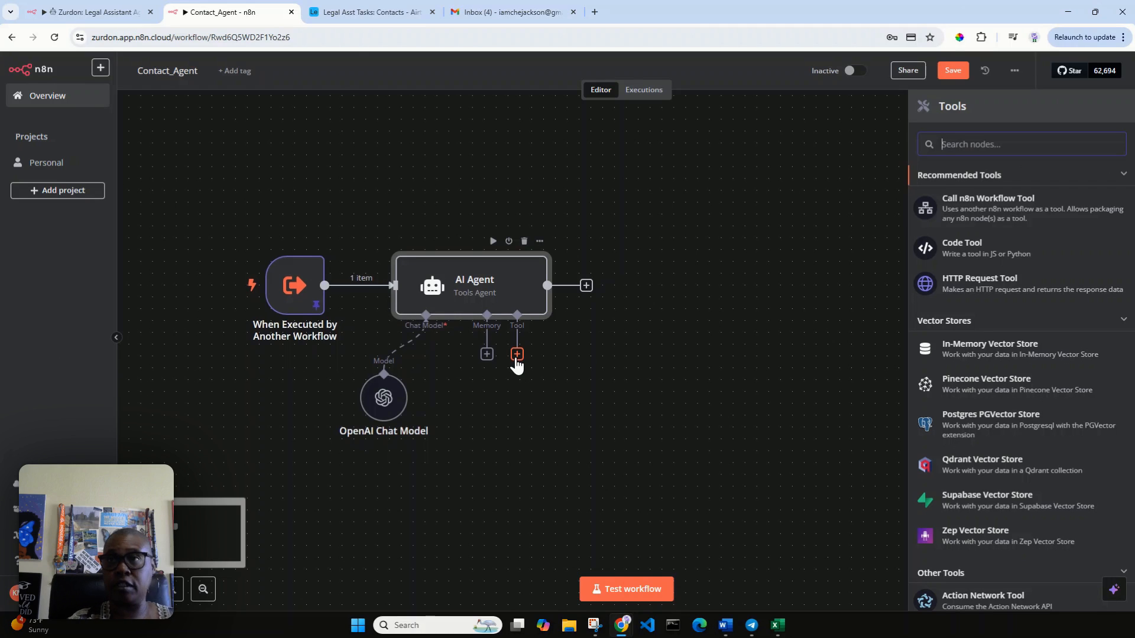
Step: Add an Airtable Tool with a manual description of {{ $json.query }}
{"action": "type", "text": "air"}
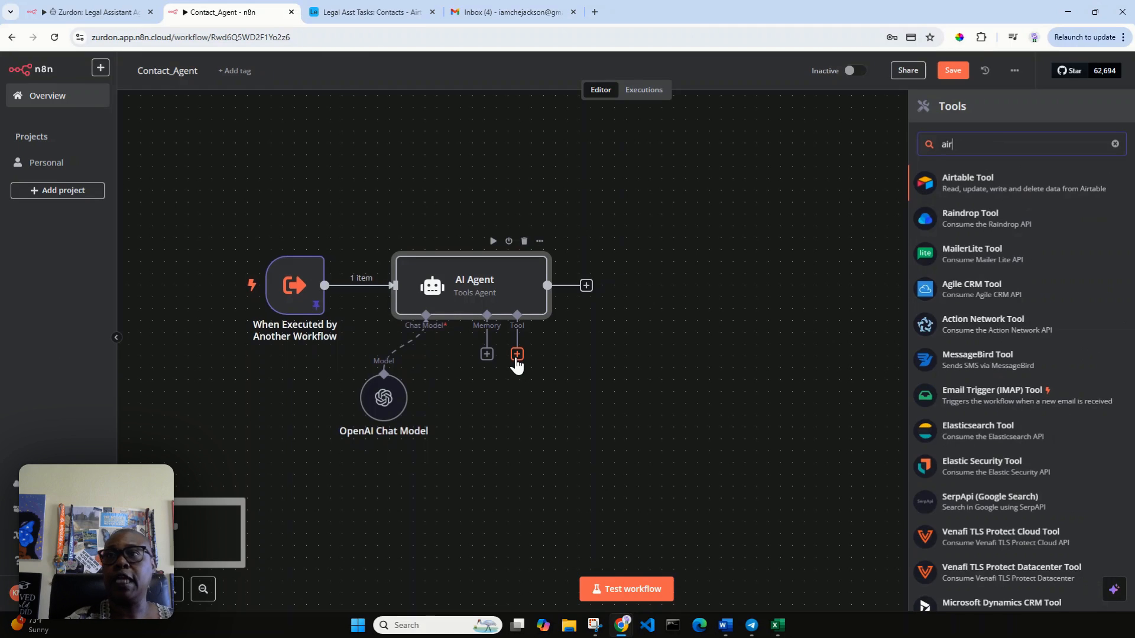
{"action": "left_click", "coordinate": [1064, 186]}
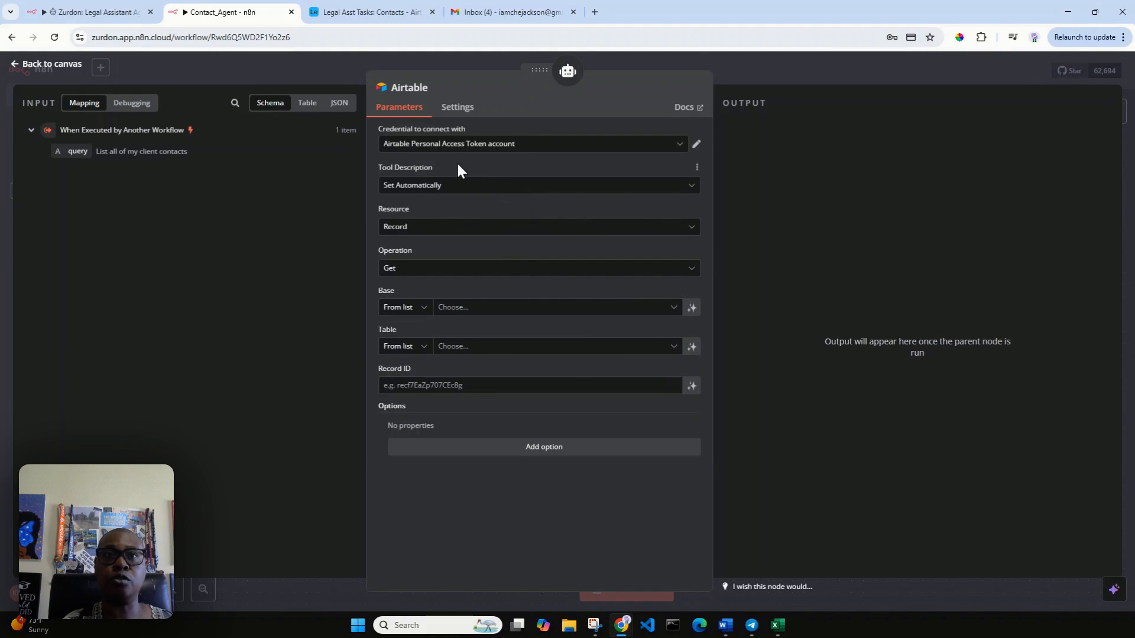
{"action": "left_click", "coordinate": [456, 185]}
{"action": "left_click", "coordinate": [488, 254]}
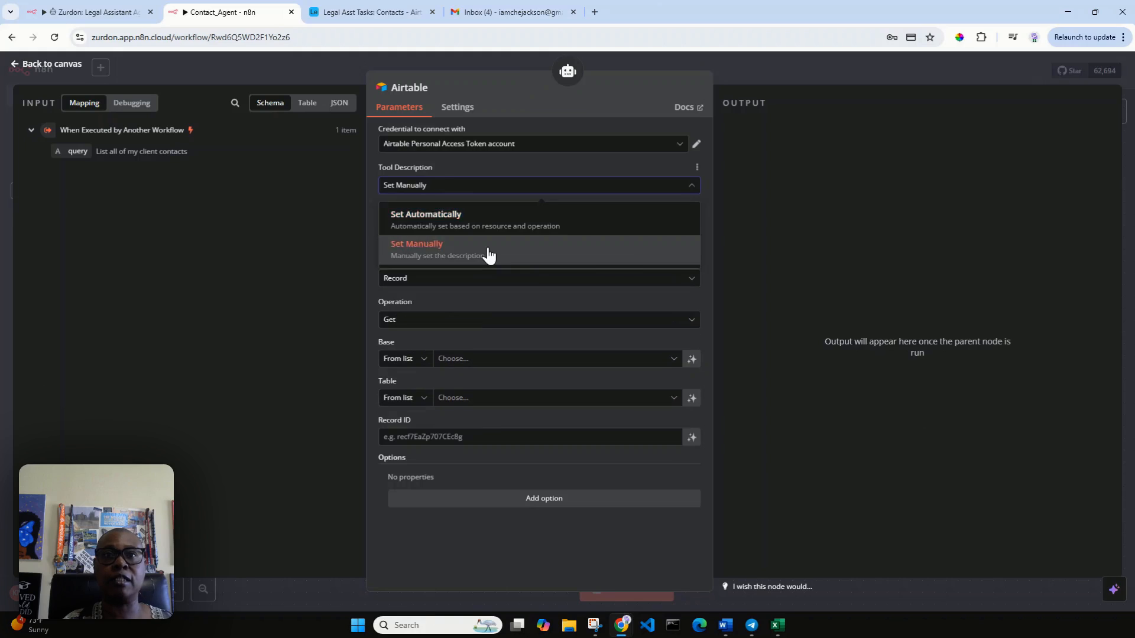
{"action": "left_click_drag", "start_coordinate": [598, 225], "coordinate": [387, 232]}
{"action": "key", "text": "BackSpace"}
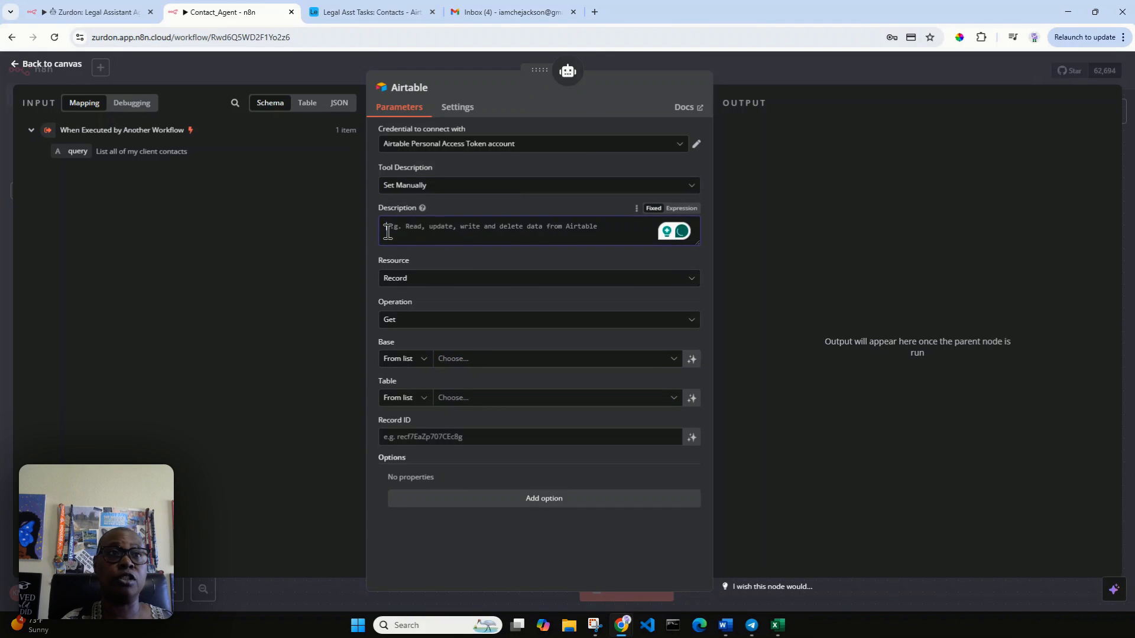
{"action": "left_click_drag", "start_coordinate": [69, 152], "coordinate": [423, 226]}
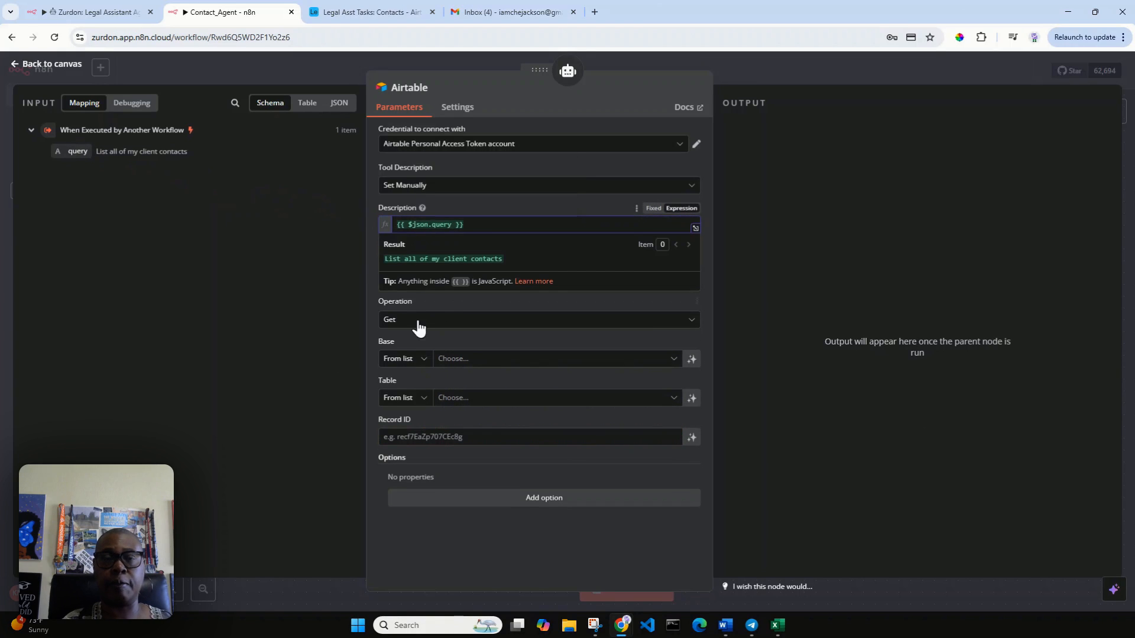
{"action": "left_click", "coordinate": [430, 307]}
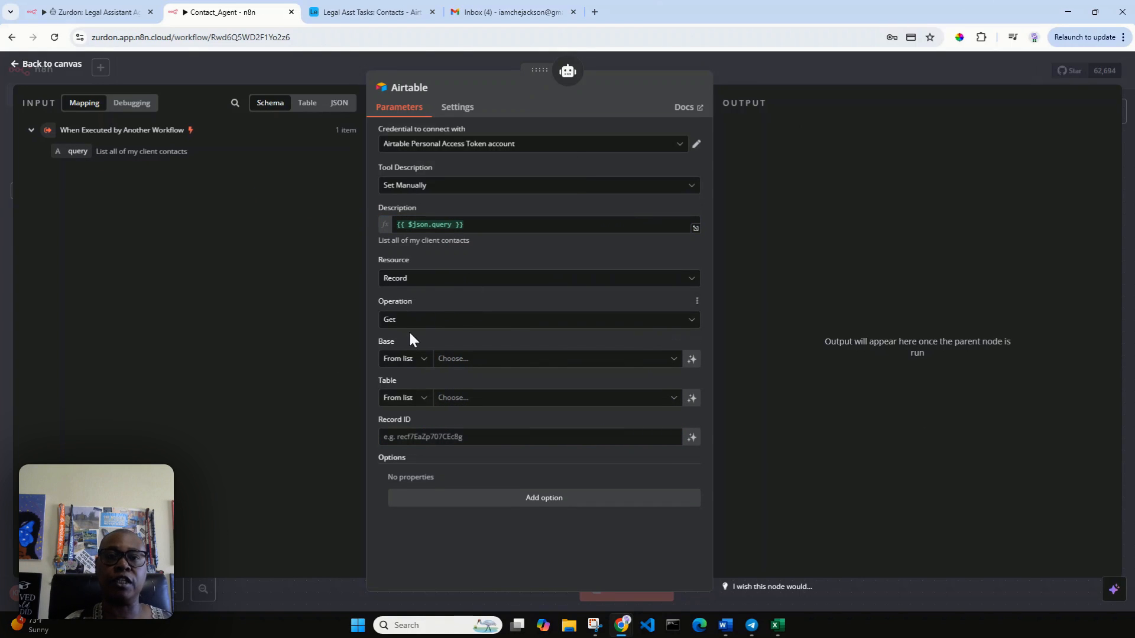
Step: Set the Airtable tool's operation to Search
{"action": "left_click", "coordinate": [427, 324]}
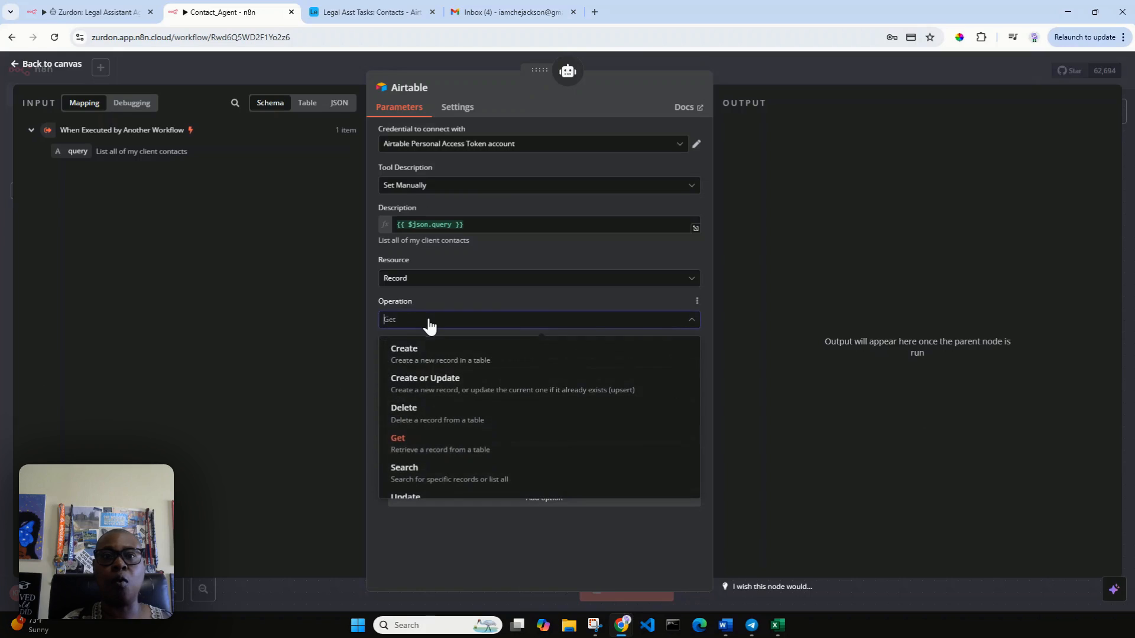
{"action": "scroll", "coordinate": [451, 443], "scroll_direction": "down", "scroll_amount": 1}
{"action": "left_click", "coordinate": [449, 446]}
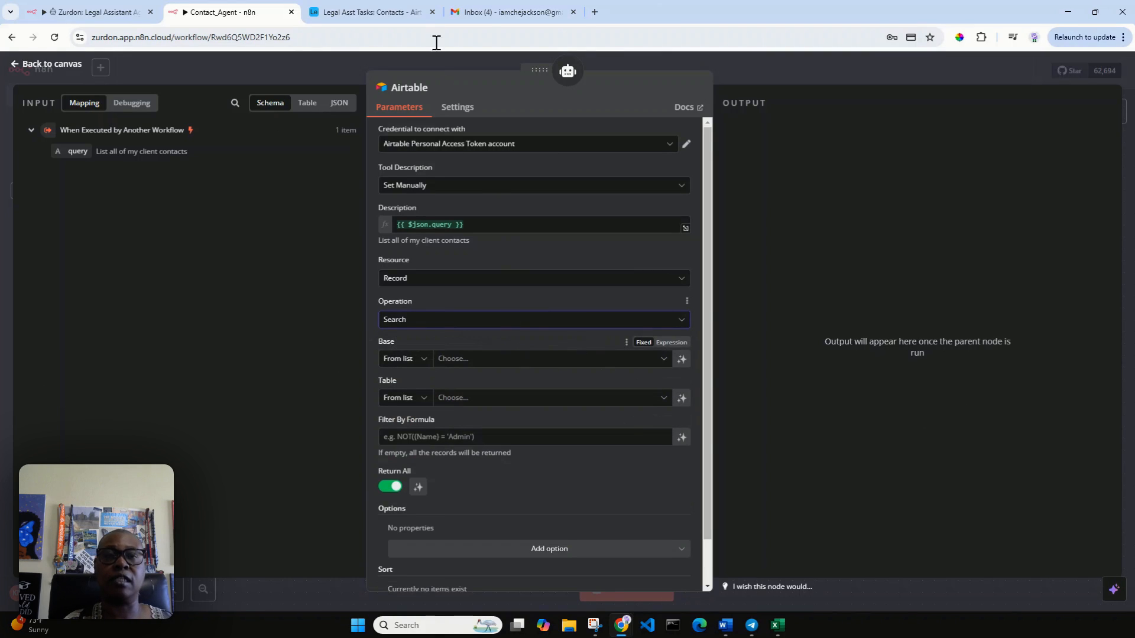
{"action": "left_click", "coordinate": [361, 14]}
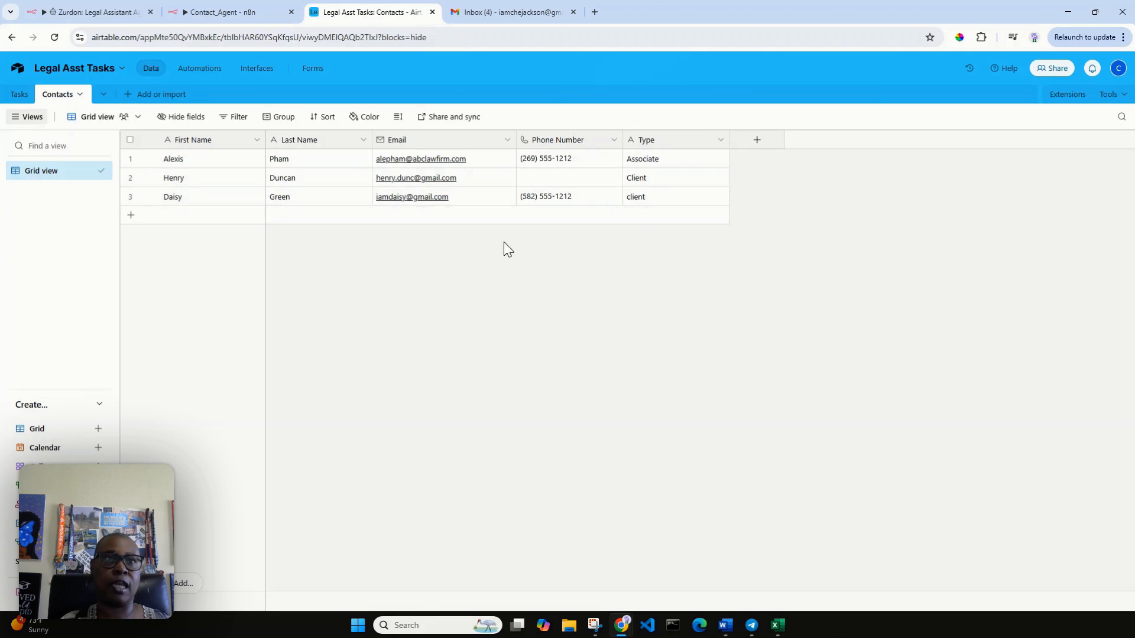
{"action": "left_click", "coordinate": [229, 10]}
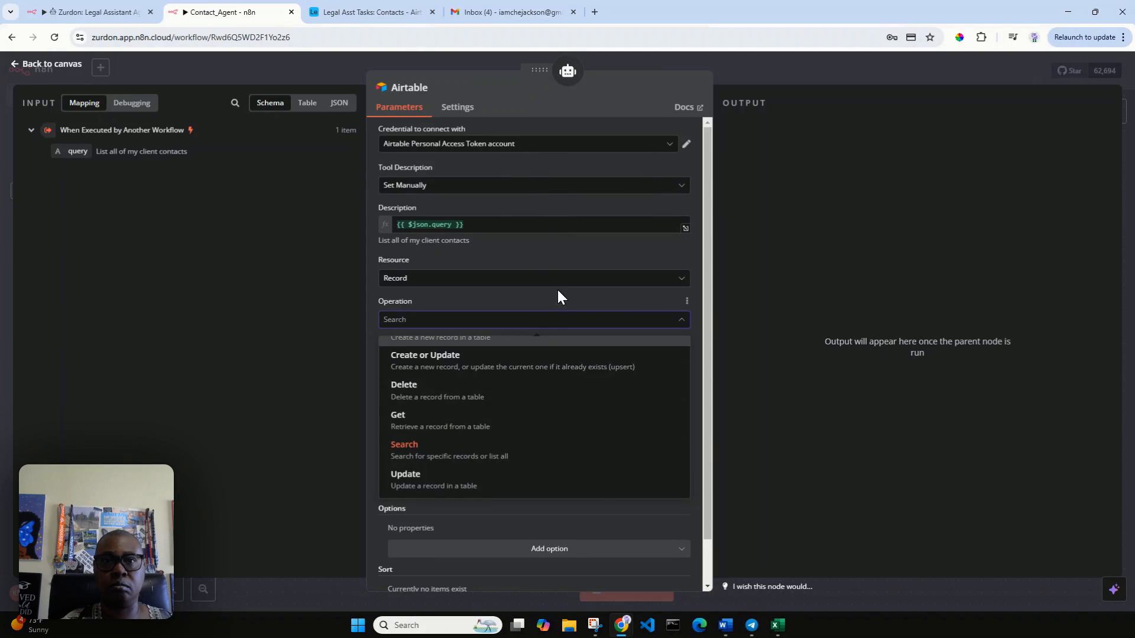
Step: Point the Airtable tool at the Contacts table in the Legal Asst Tasks base
{"action": "left_click", "coordinate": [512, 456]}
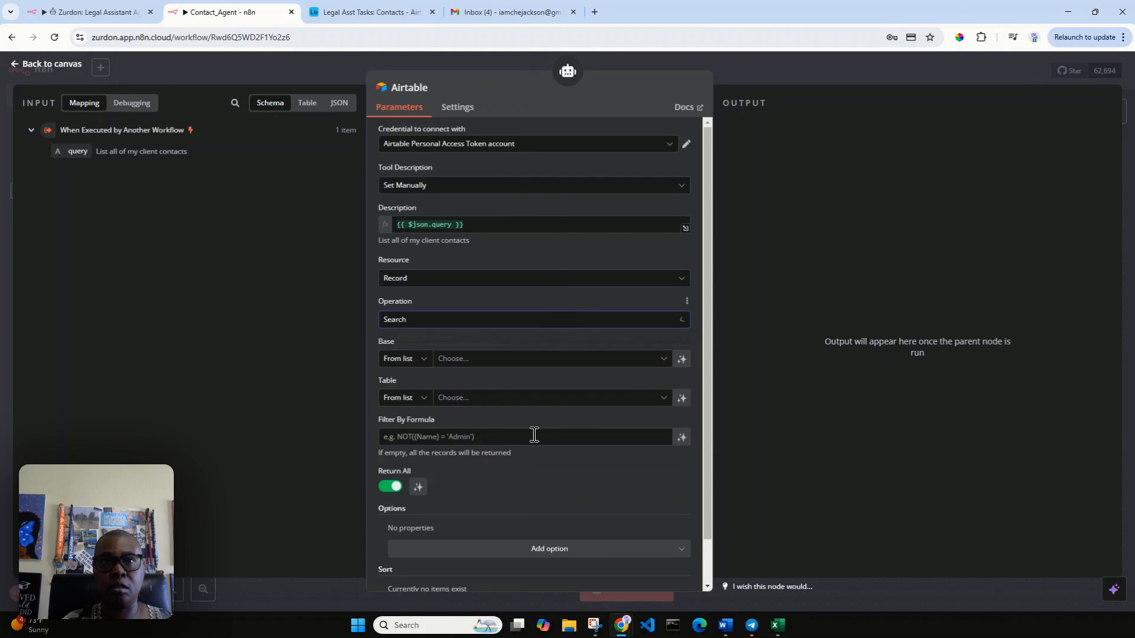
{"action": "left_click", "coordinate": [528, 358]}
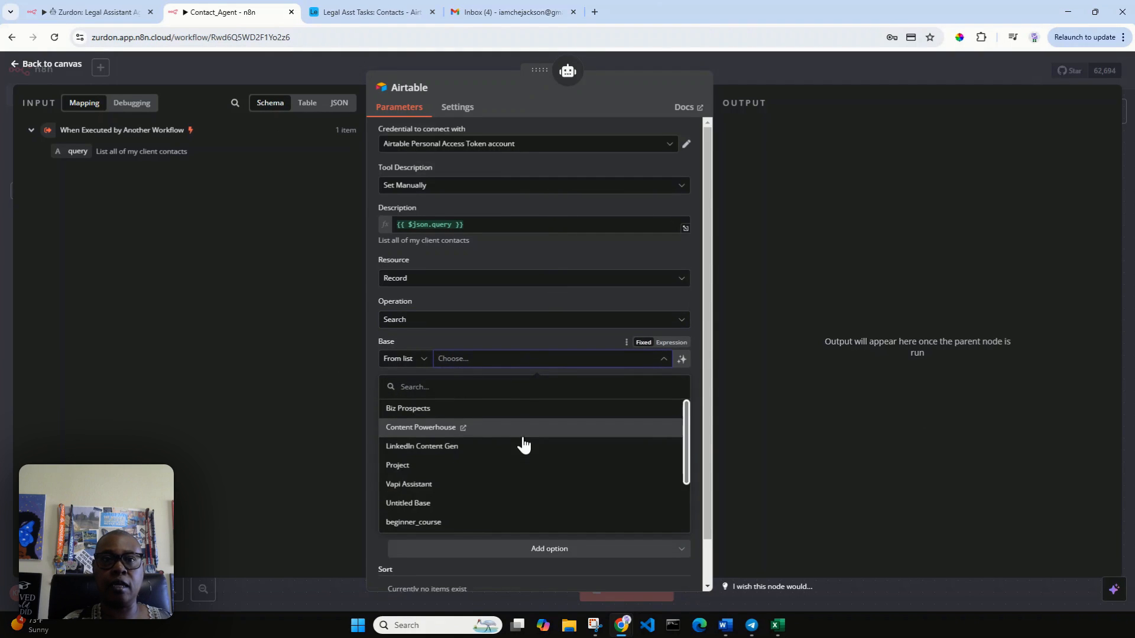
{"action": "scroll", "coordinate": [523, 455], "scroll_direction": "down", "scroll_amount": 2}
{"action": "scroll", "coordinate": [521, 479], "scroll_direction": "down", "scroll_amount": 3}
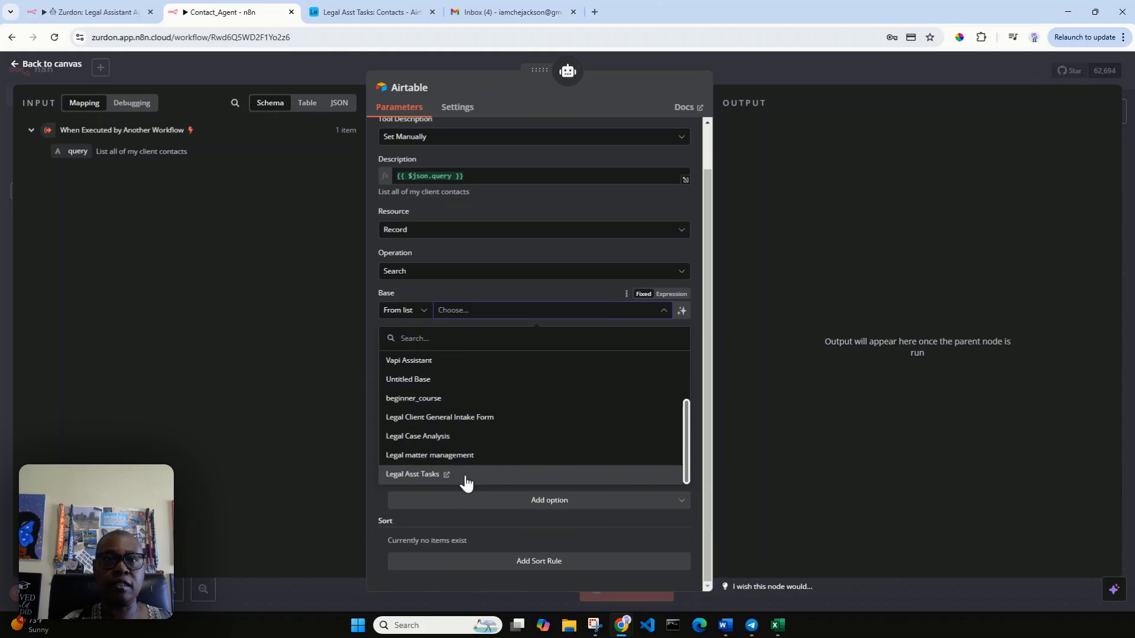
{"action": "left_click", "coordinate": [525, 470]}
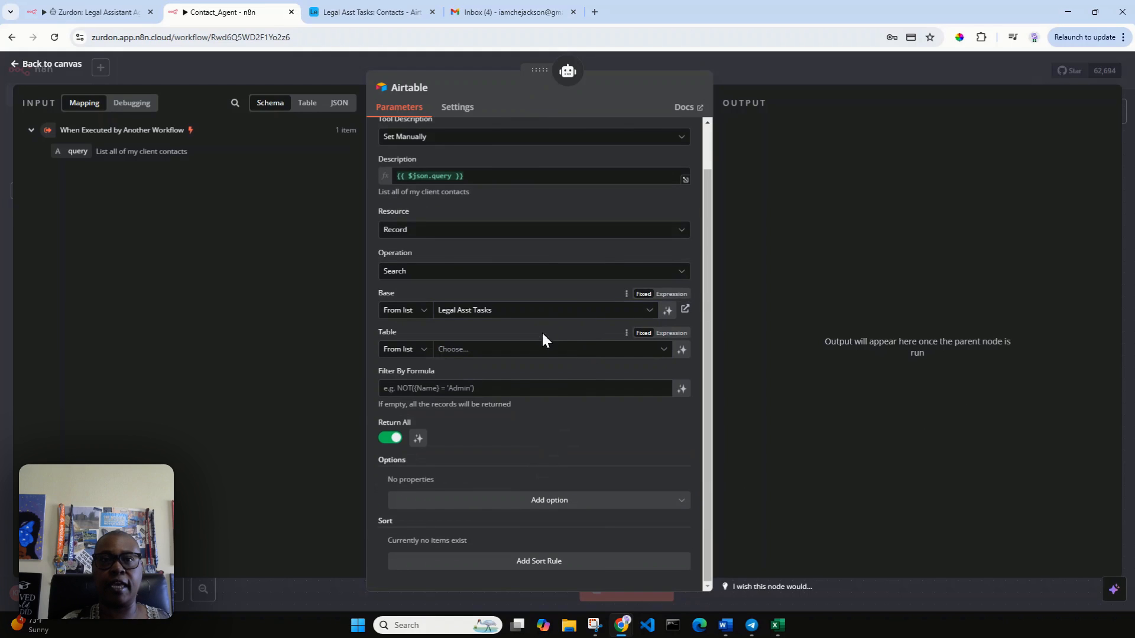
{"action": "left_click", "coordinate": [500, 354]}
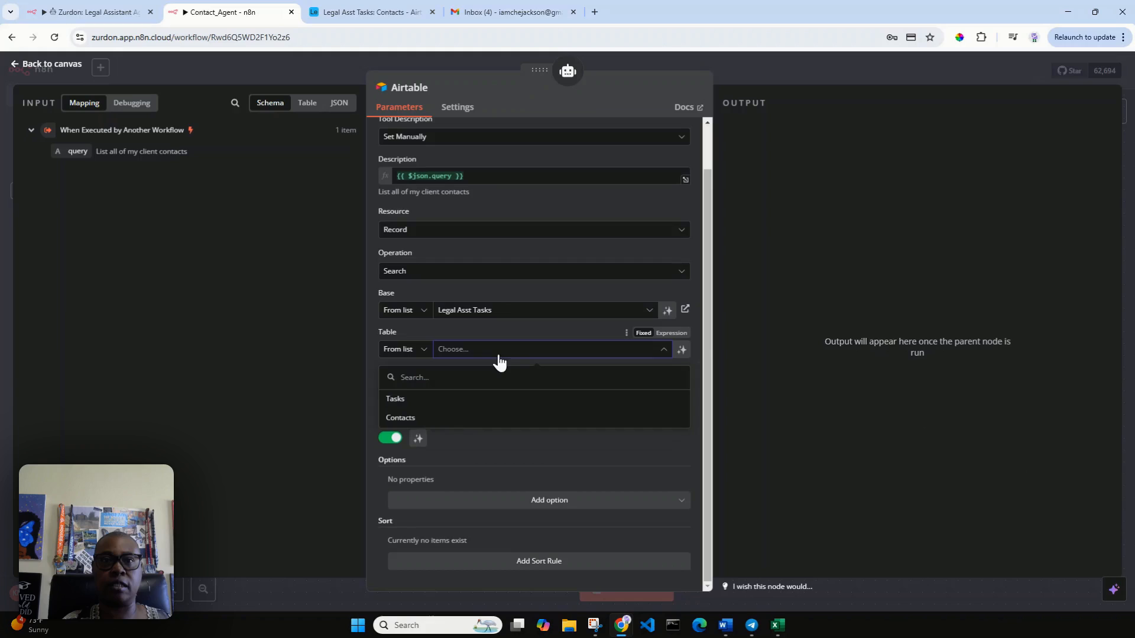
{"action": "left_click", "coordinate": [453, 418]}
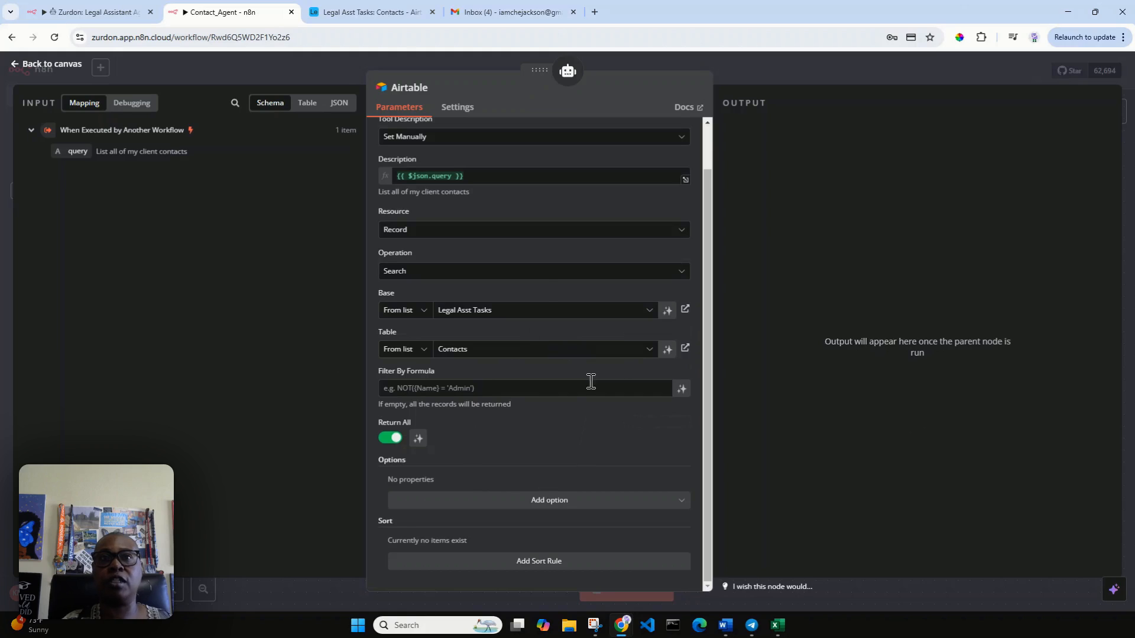
Step: Rename the Airtable node to 'Search' and return to the canvas
{"action": "left_click", "coordinate": [424, 86]}
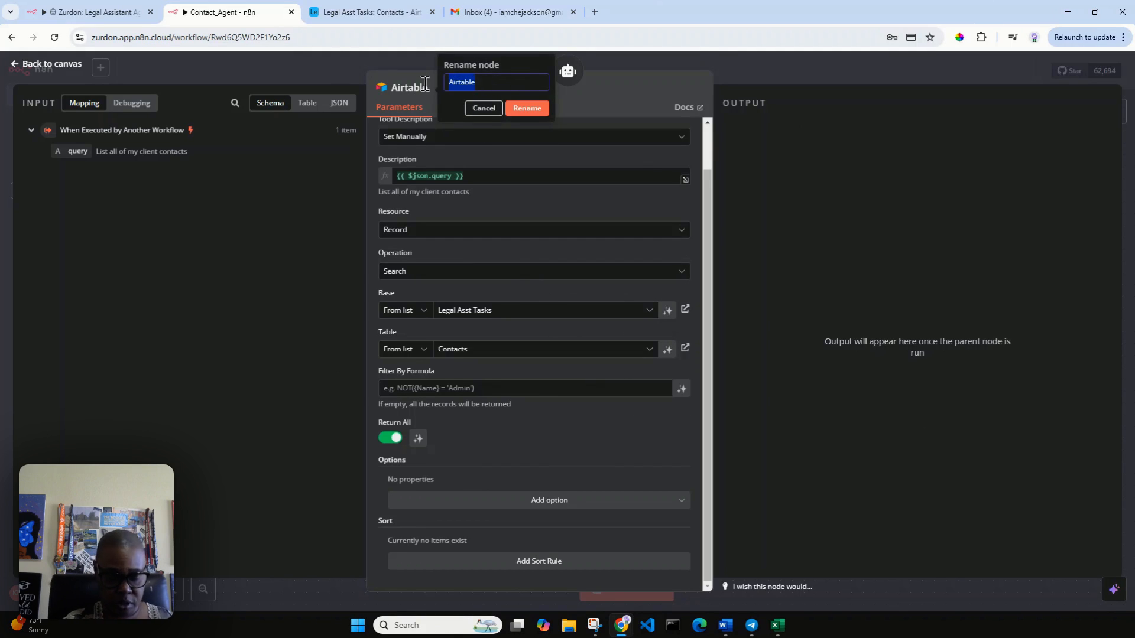
{"action": "type", "text": "Search"}
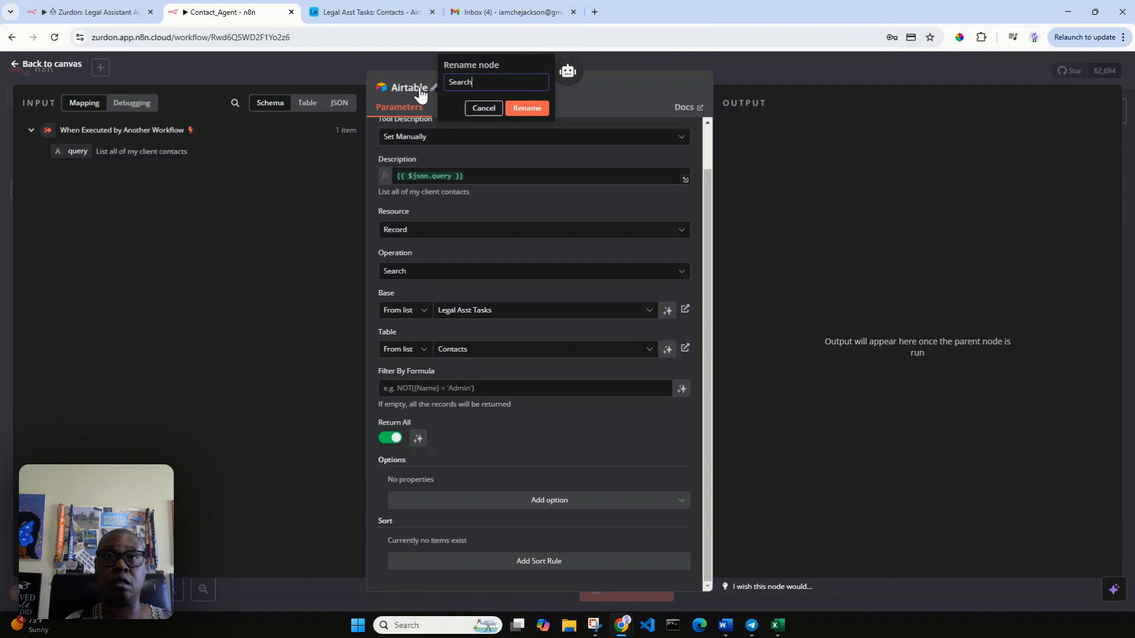
{"action": "left_click", "coordinate": [542, 108]}
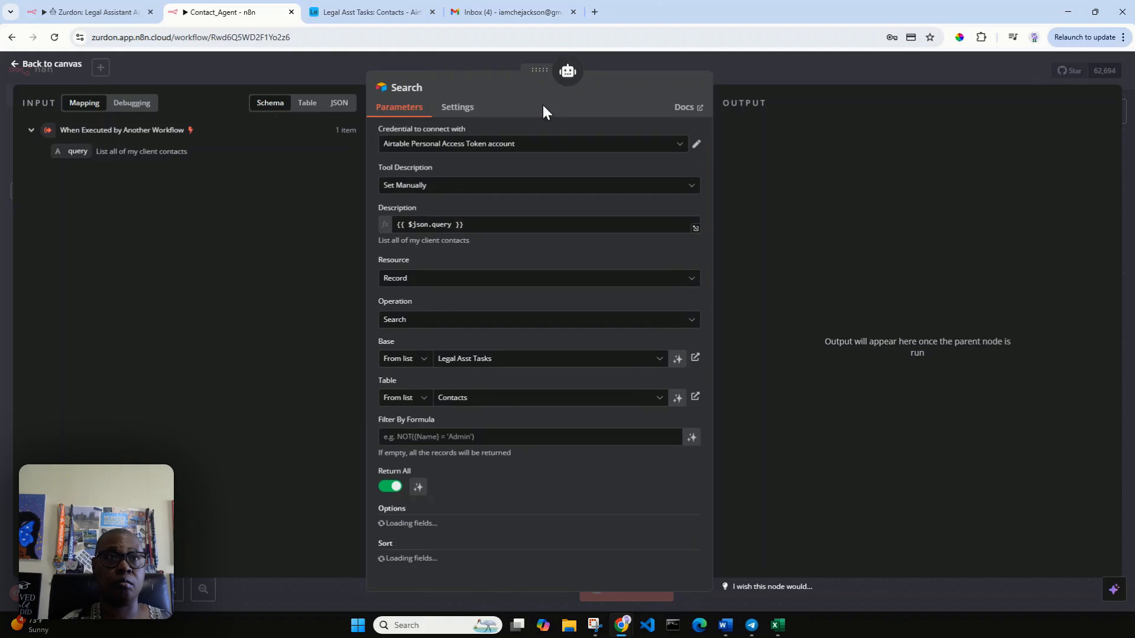
{"action": "left_click", "coordinate": [52, 64]}
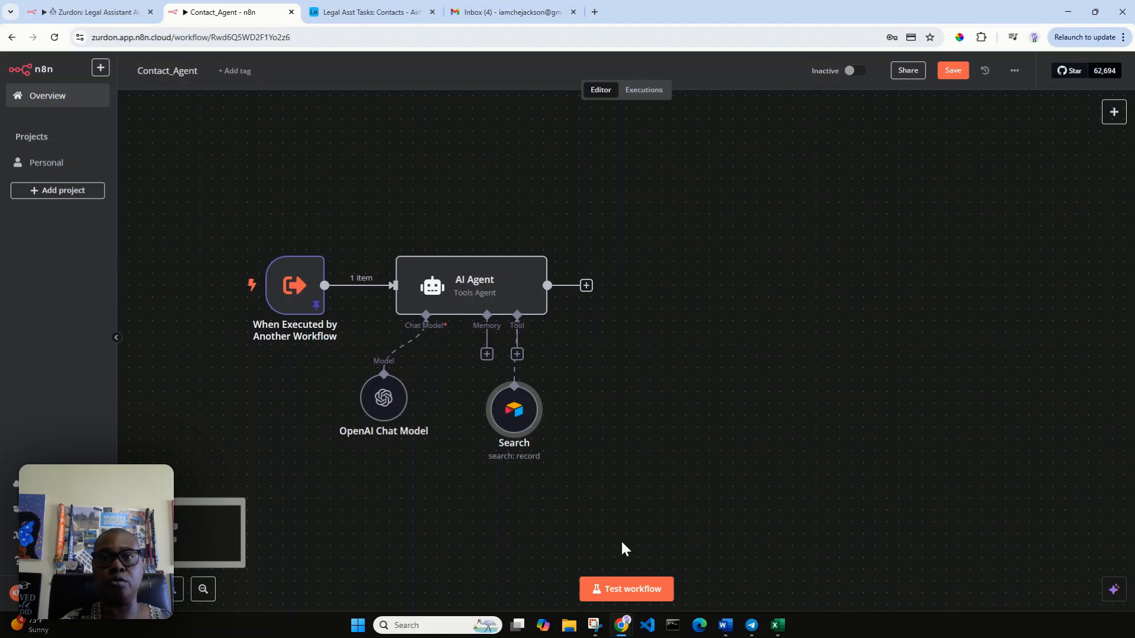
Step: Test the workflow and compare the AI Agent's output with the client contacts in Airtable
{"action": "left_click", "coordinate": [623, 591]}
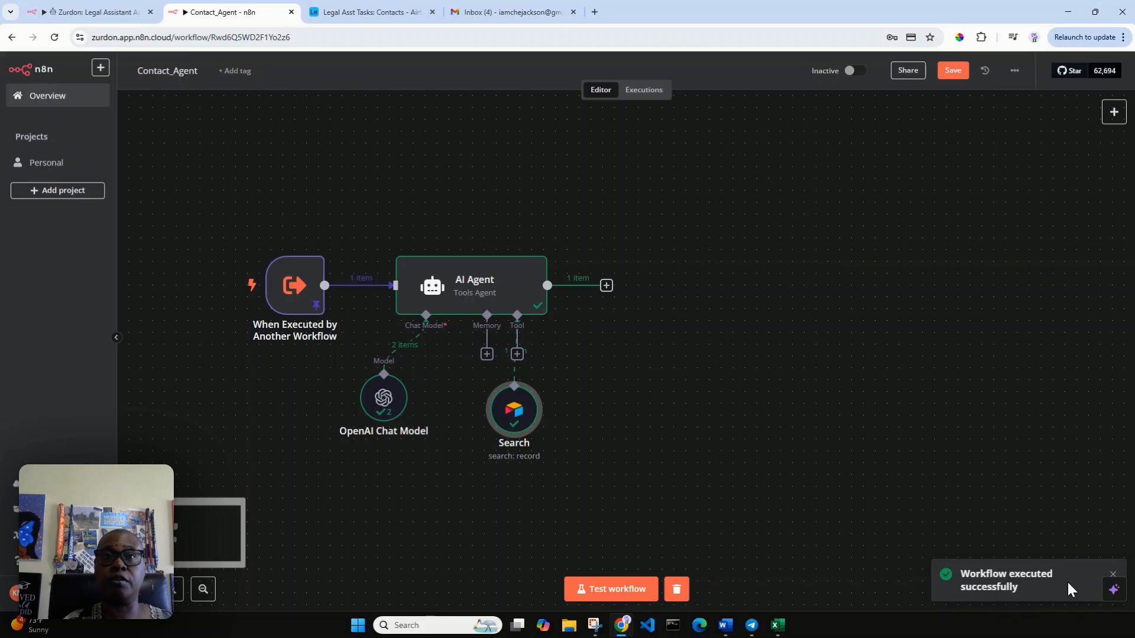
{"action": "left_click", "coordinate": [471, 288]}
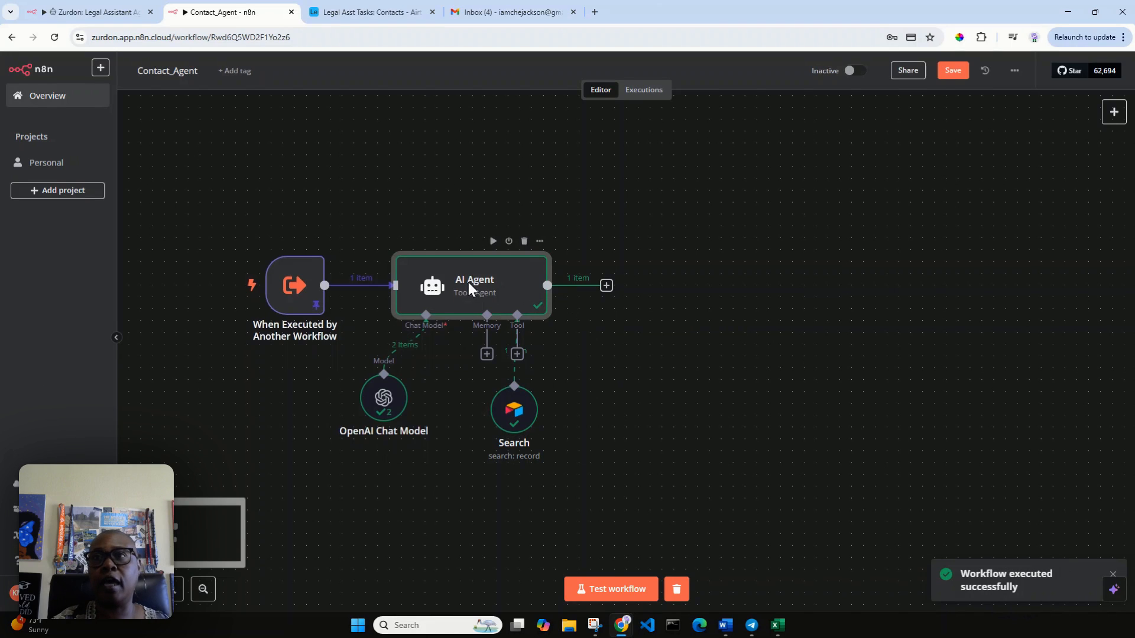
{"action": "double_click", "coordinate": [468, 282]}
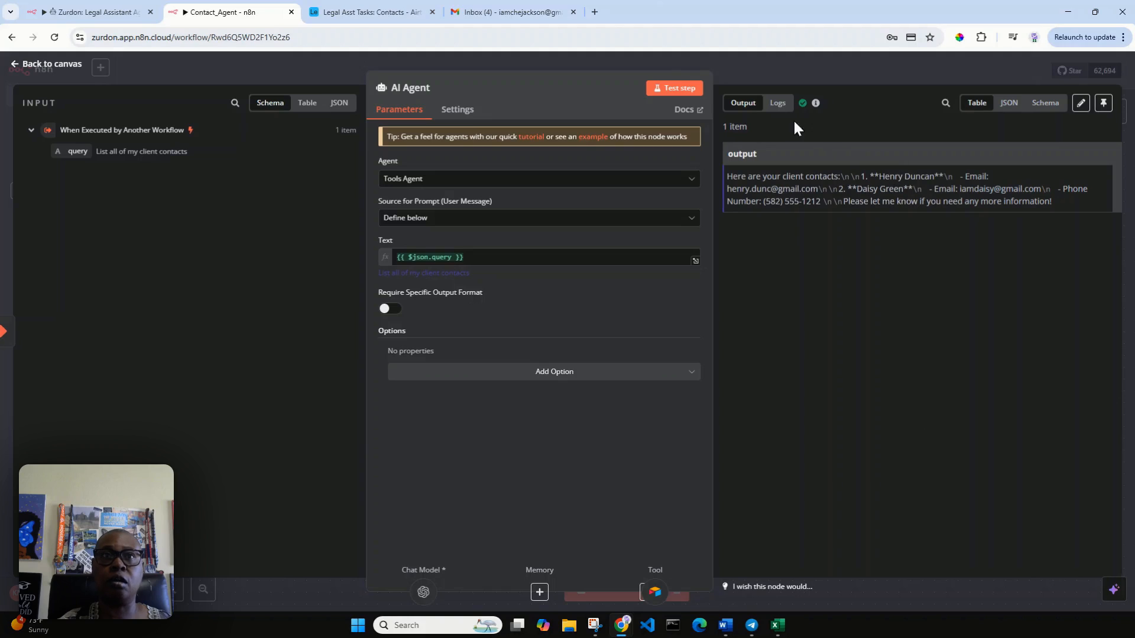
{"action": "left_click", "coordinate": [384, 13]}
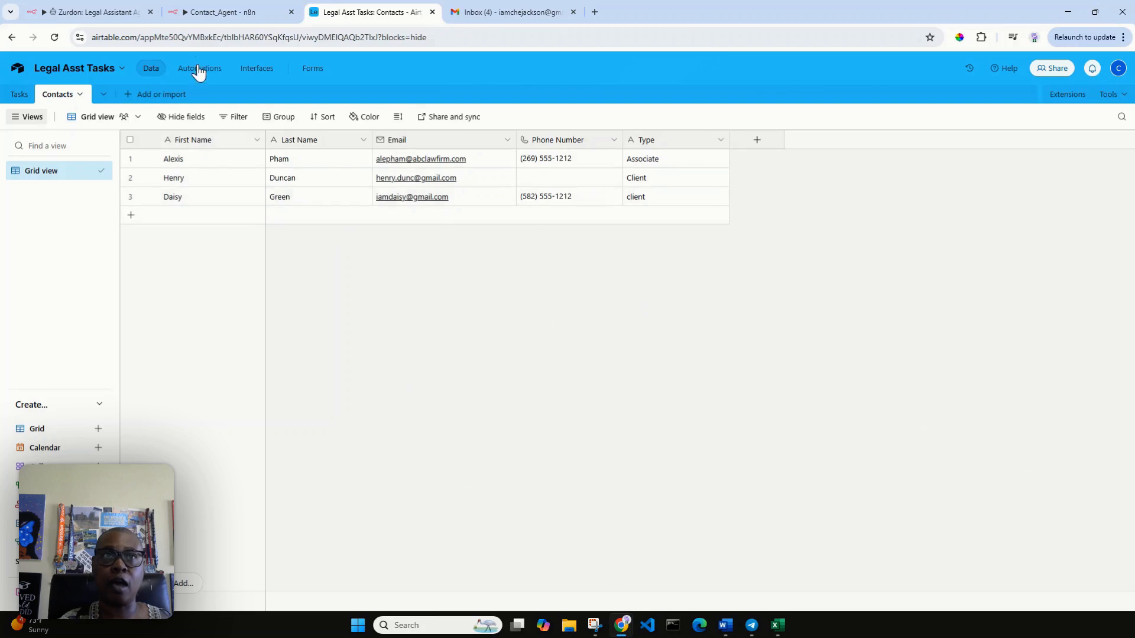
{"action": "left_click", "coordinate": [217, 17]}
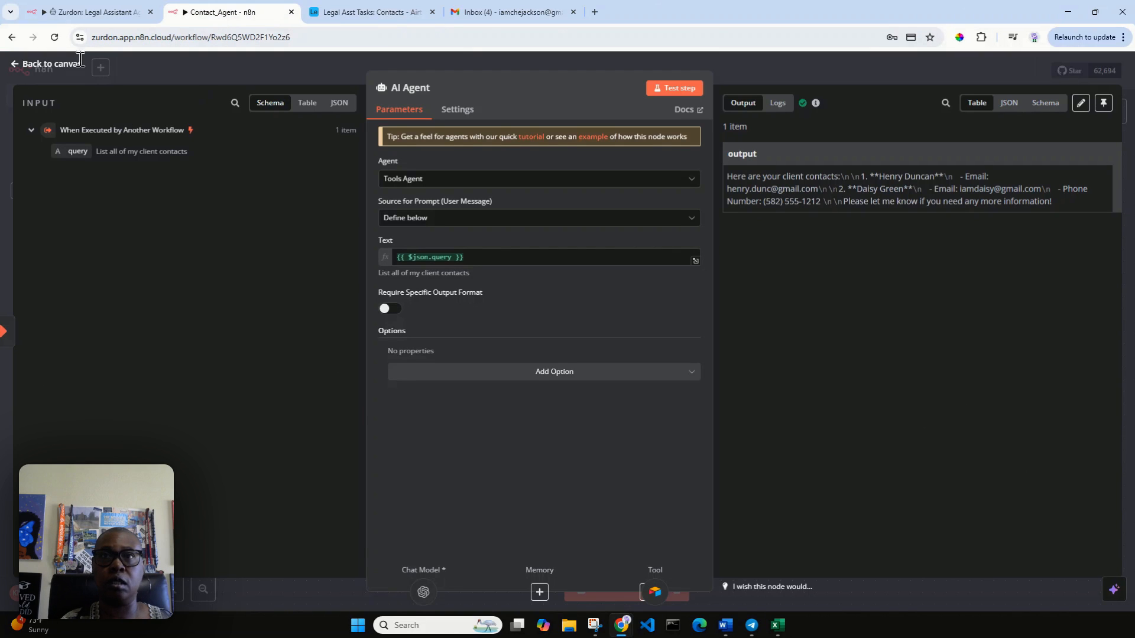
{"action": "left_click", "coordinate": [52, 65]}
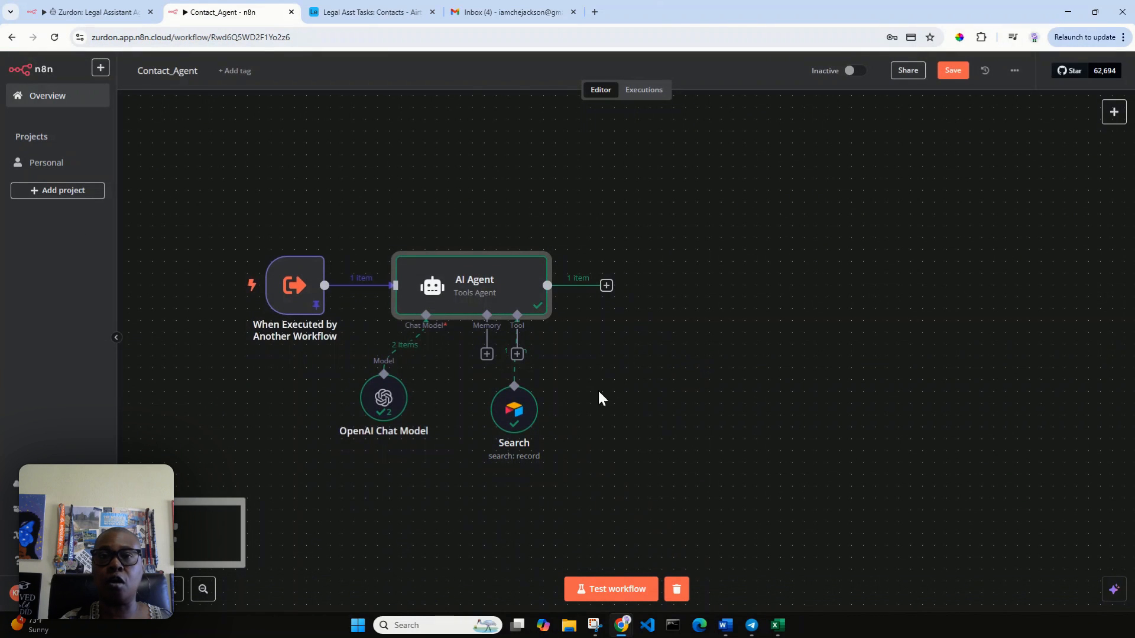
Step: Attach another Airtable Tool to the AI Agent by searching 'airt'
{"action": "left_click", "coordinate": [517, 355]}
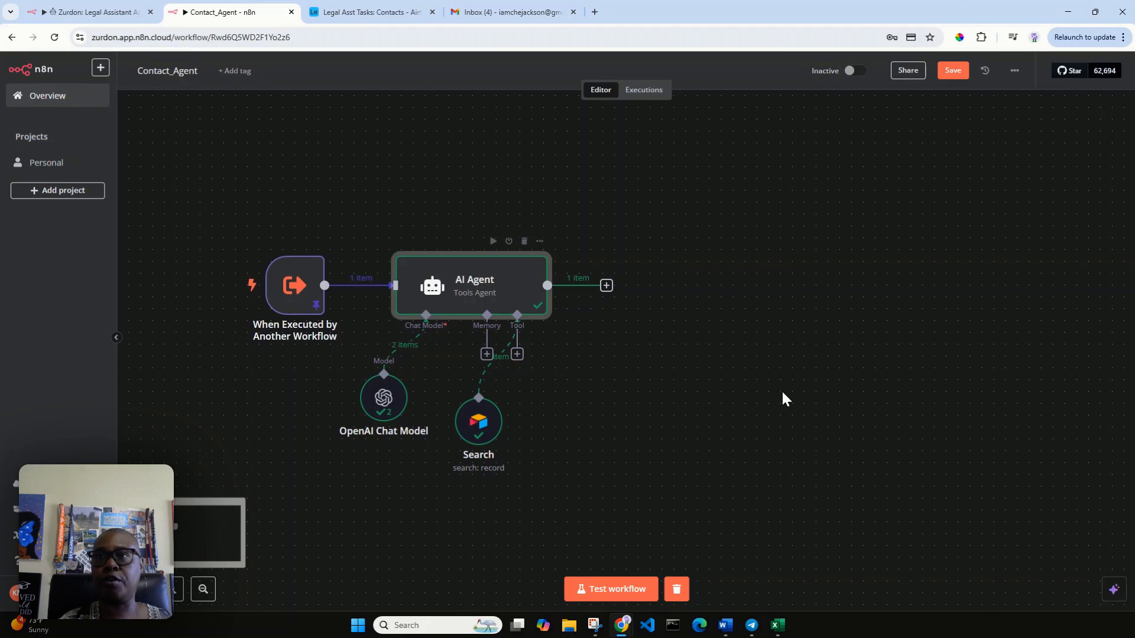
{"action": "type", "text": "airt"}
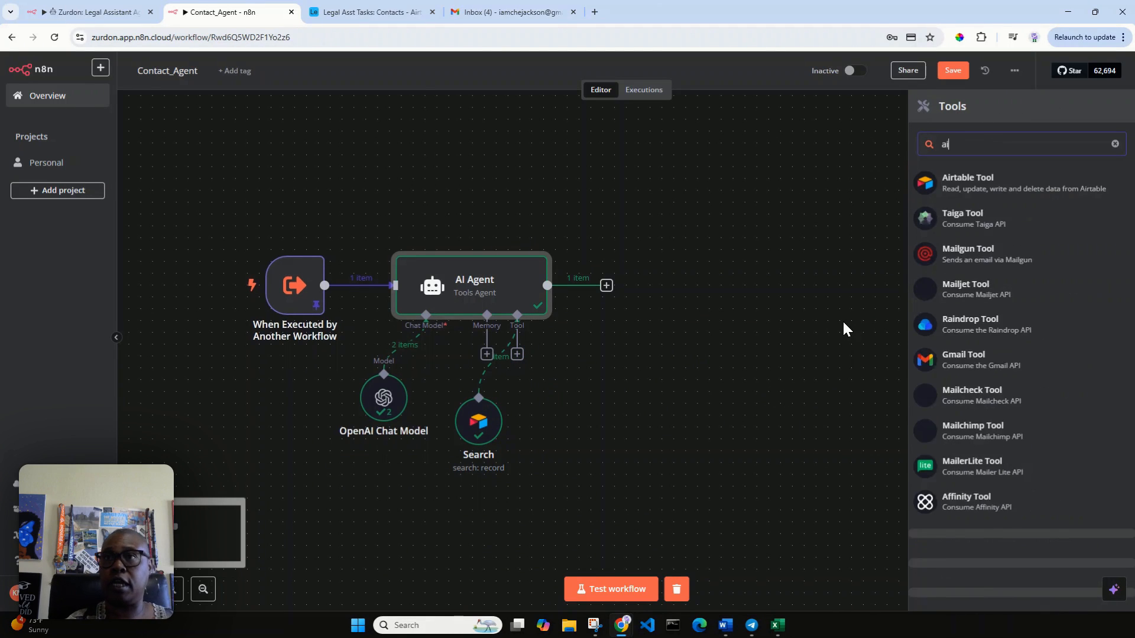
{"action": "left_click", "coordinate": [1012, 183]}
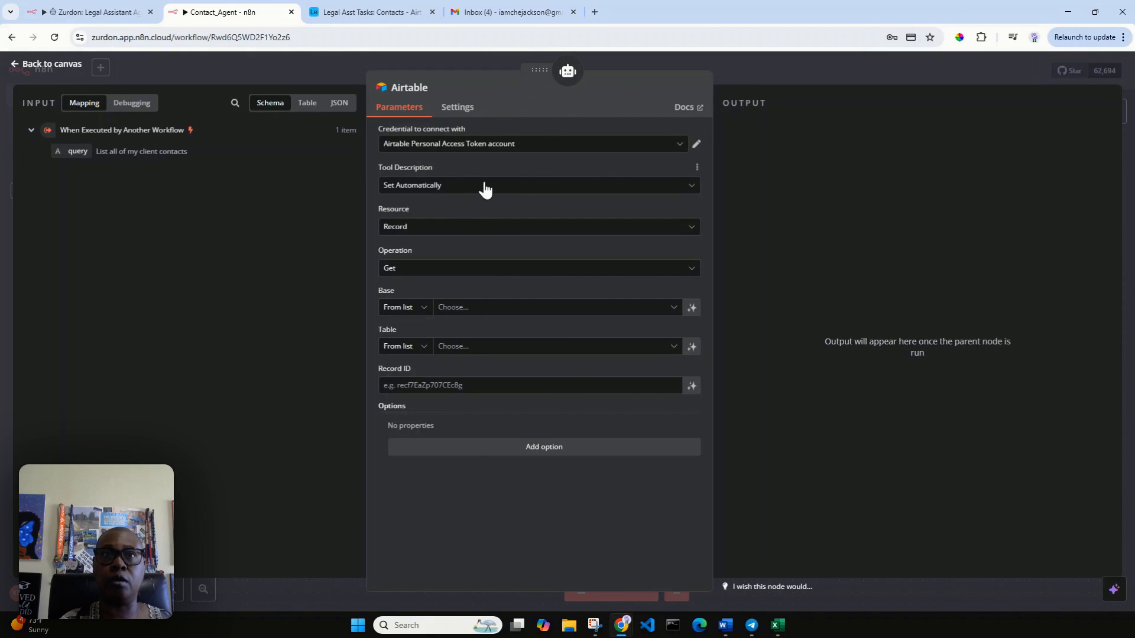
Step: Rename the new Airtable node to 'Create'
{"action": "left_click", "coordinate": [434, 90]}
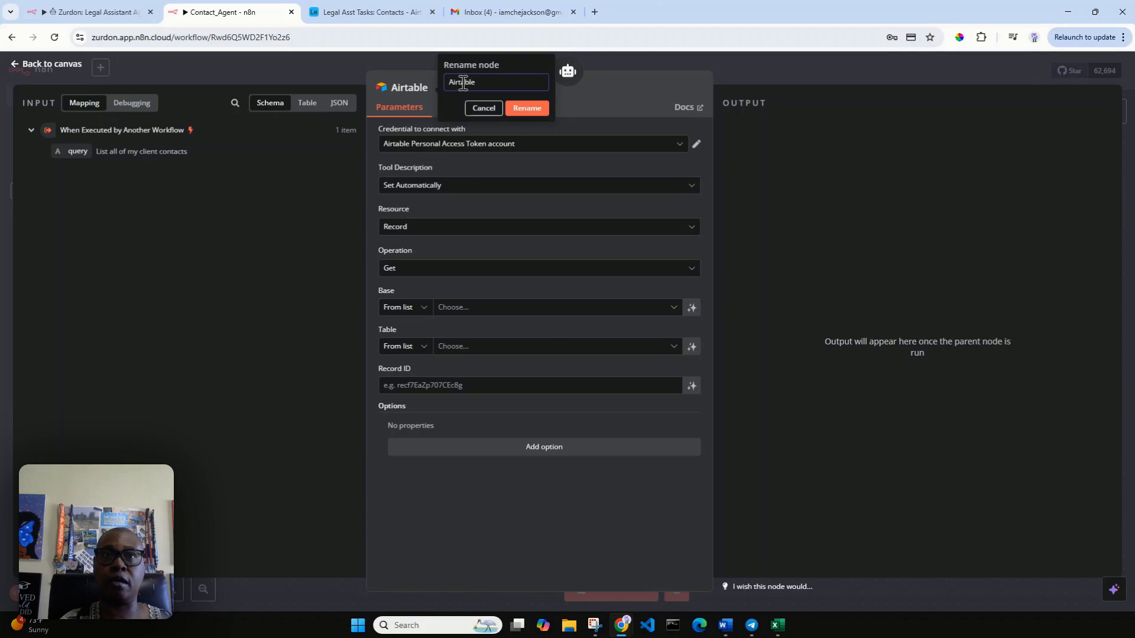
{"action": "type", "text": "Create"}
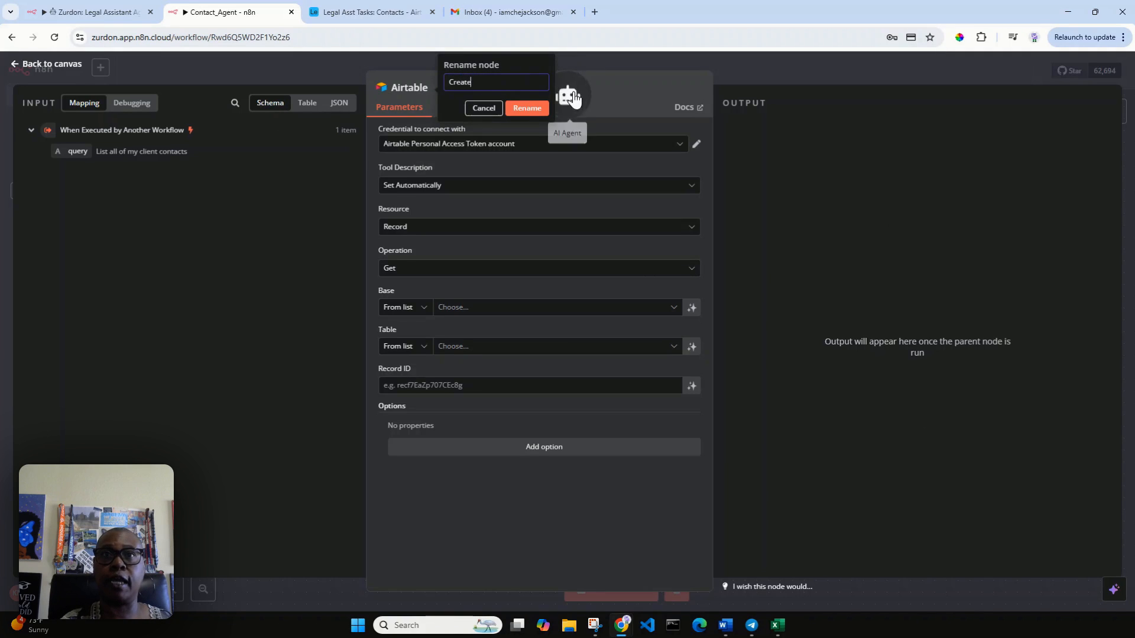
{"action": "left_click", "coordinate": [532, 109]}
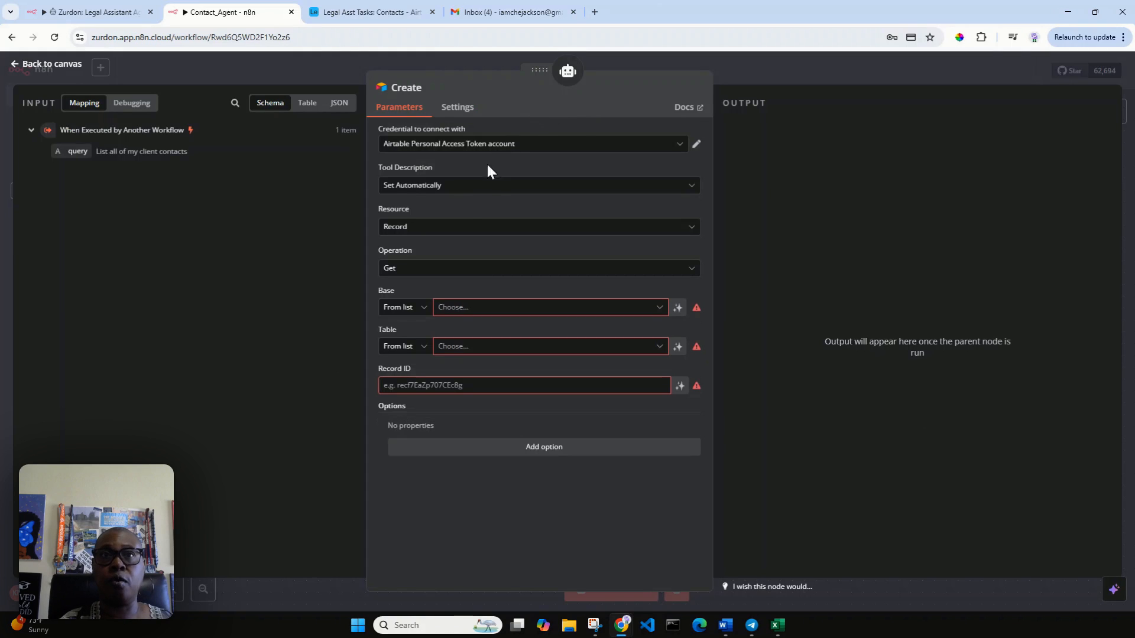
Step: Set the tool description manually, replacing the prefilled text with the query input
{"action": "left_click", "coordinate": [480, 187]}
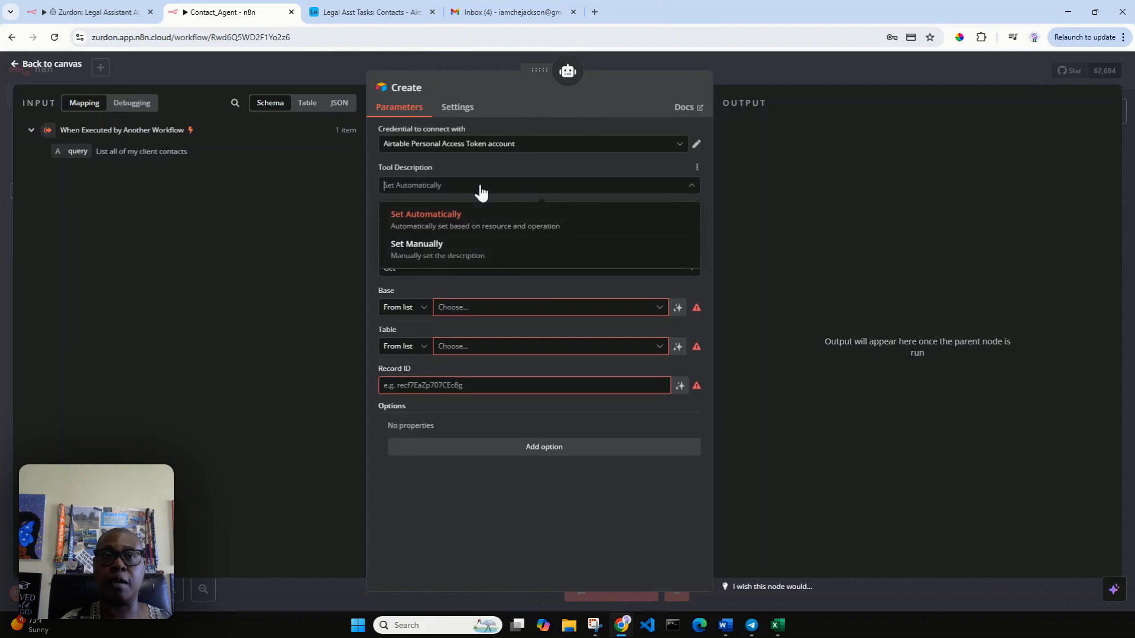
{"action": "left_click", "coordinate": [486, 244]}
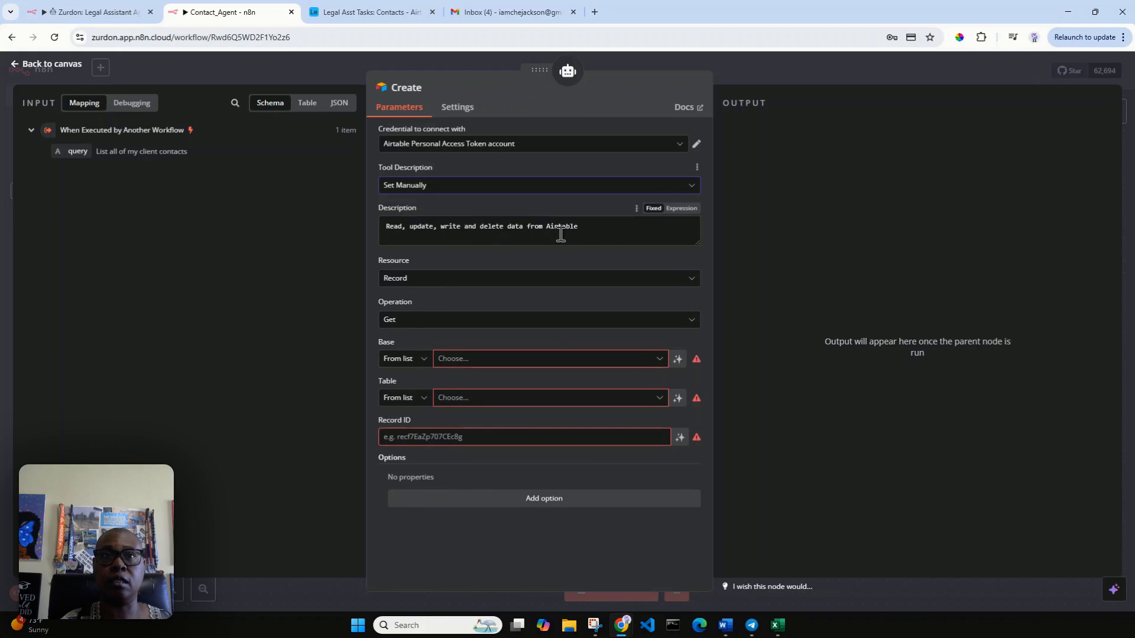
{"action": "left_click_drag", "start_coordinate": [578, 227], "coordinate": [370, 225]}
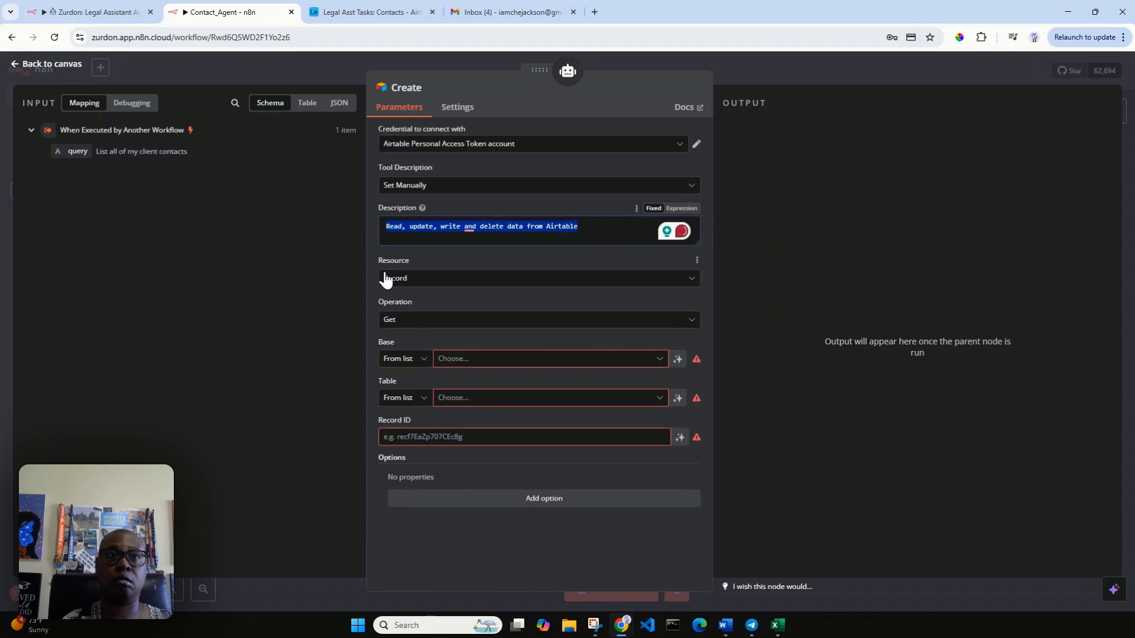
{"action": "key", "text": "BackSpace"}
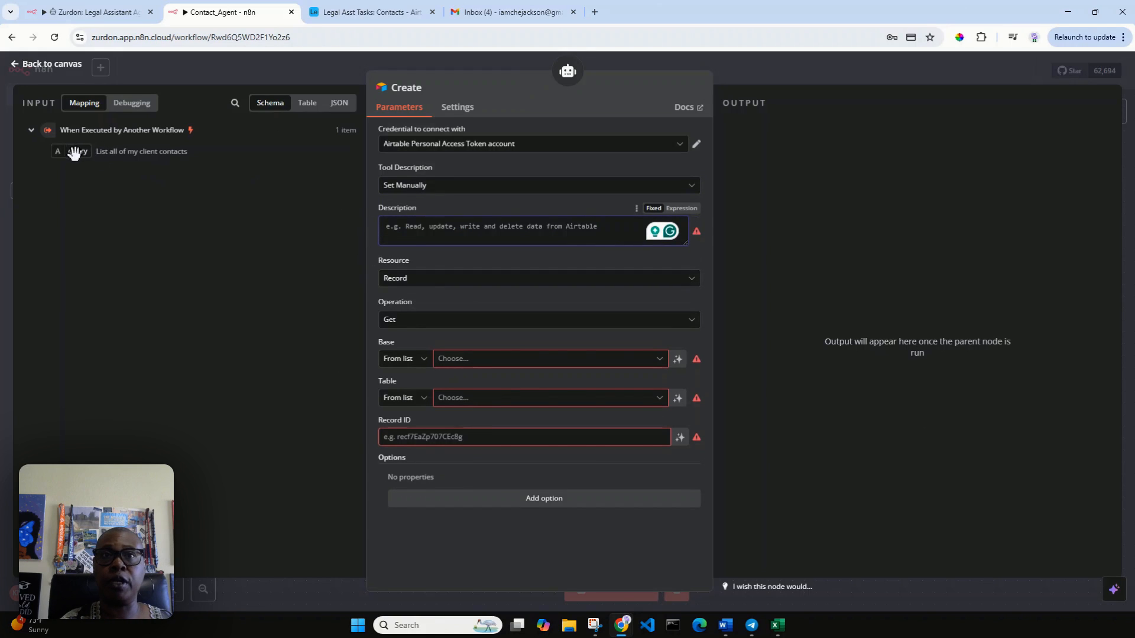
{"action": "left_click_drag", "start_coordinate": [77, 151], "coordinate": [414, 239]}
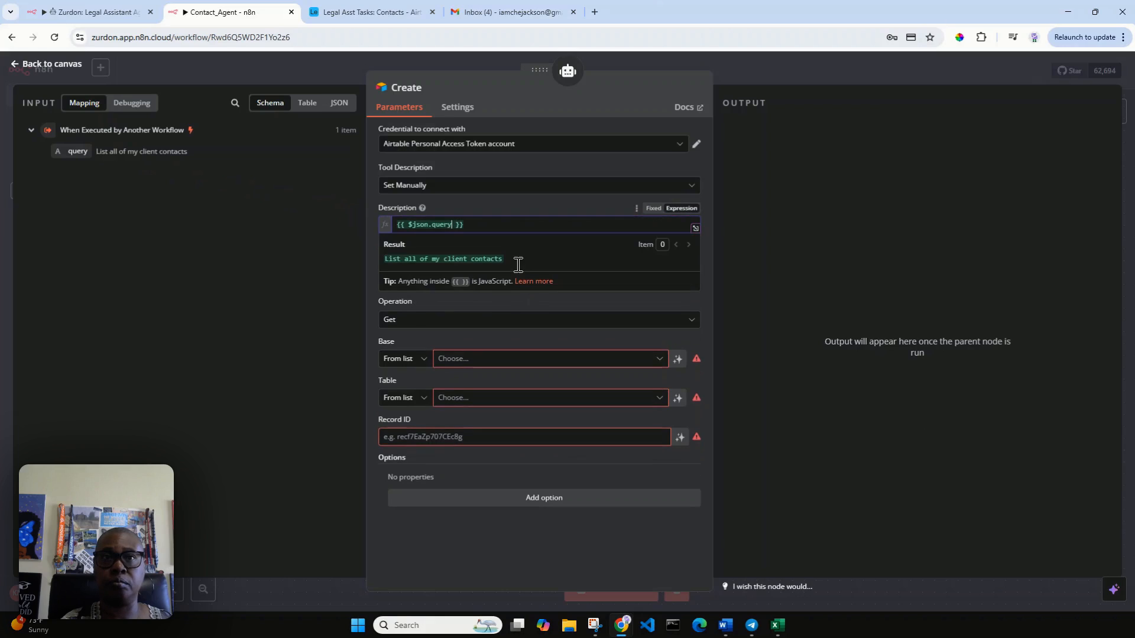
{"action": "left_click", "coordinate": [489, 300]}
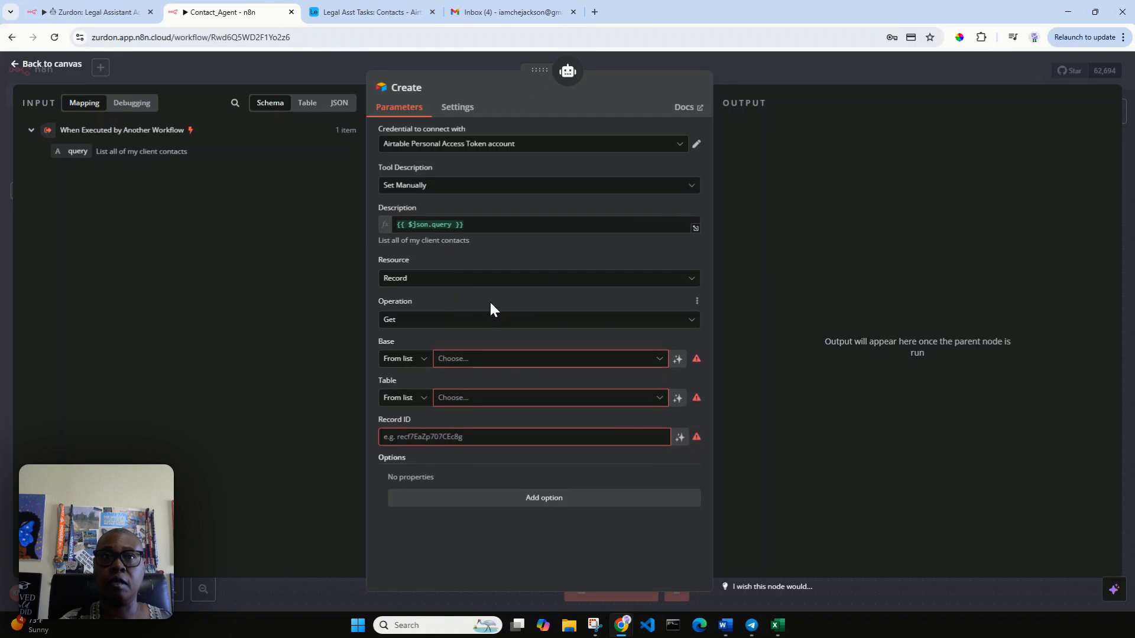
Step: Set the tool's operation to Create on the Contacts table of the Legal Asst Tasks base
{"action": "left_click", "coordinate": [435, 322]}
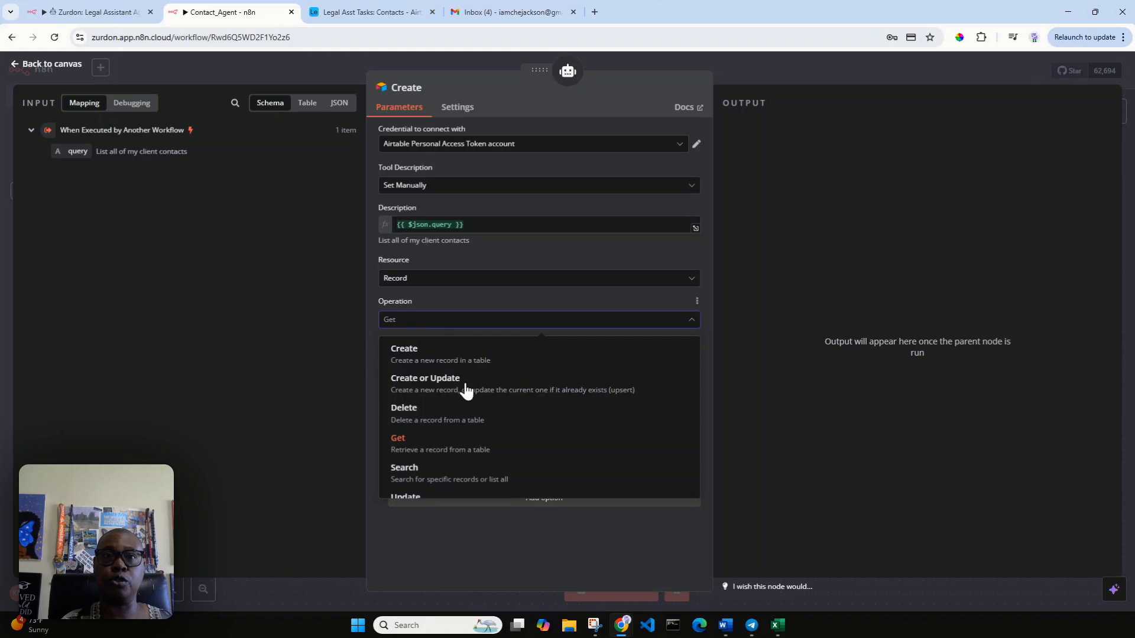
{"action": "left_click", "coordinate": [471, 361]}
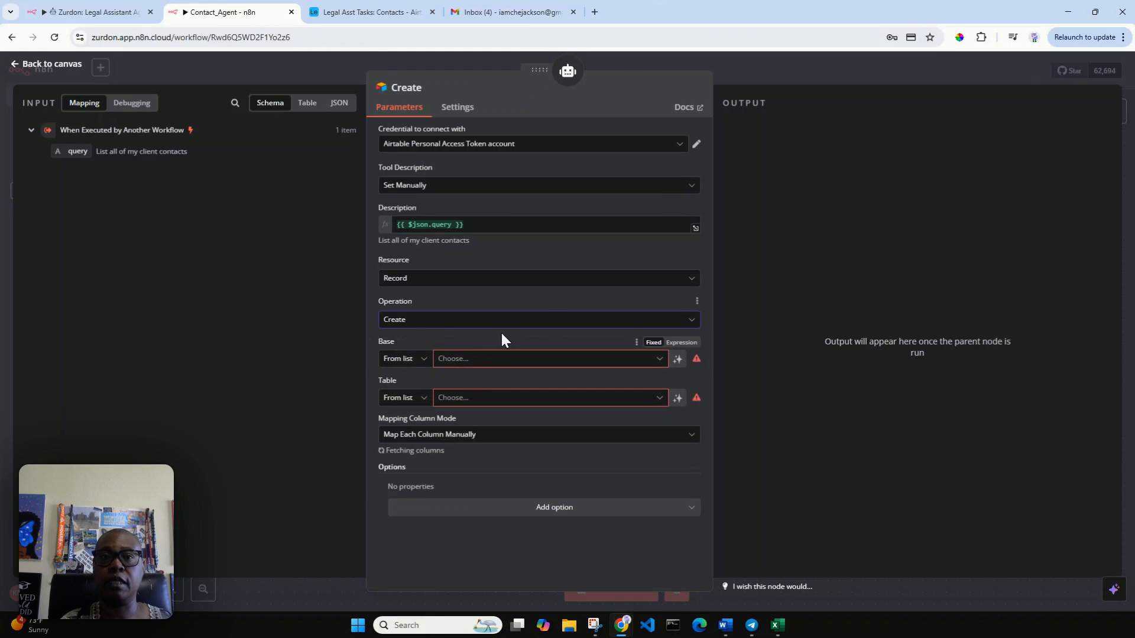
{"action": "left_click", "coordinate": [472, 366]}
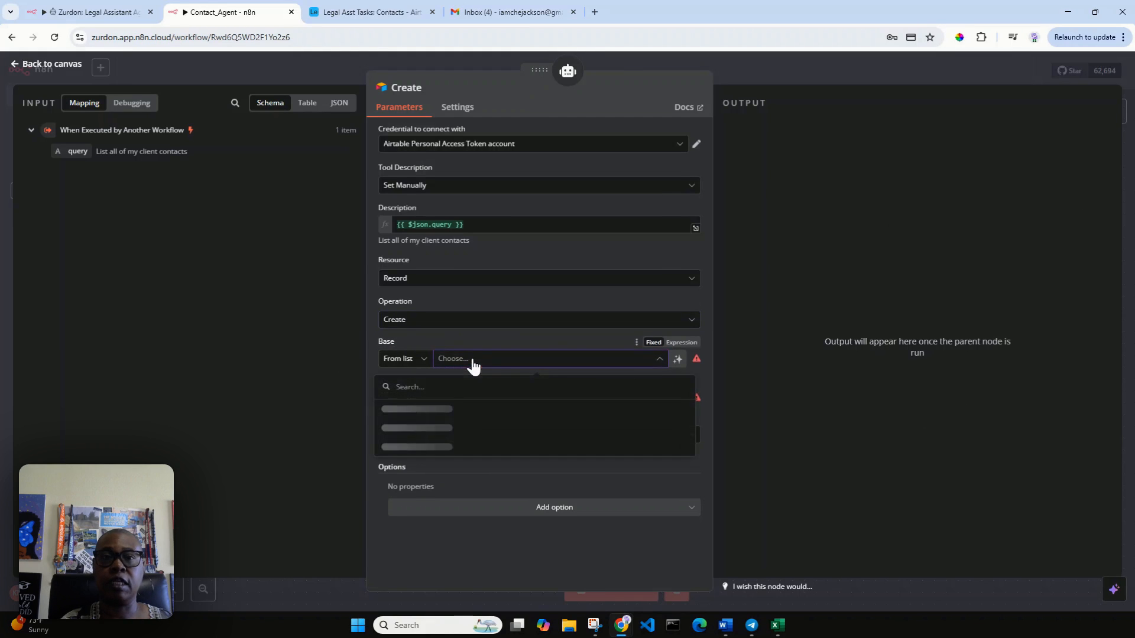
{"action": "scroll", "coordinate": [467, 480], "scroll_direction": "down", "scroll_amount": 2}
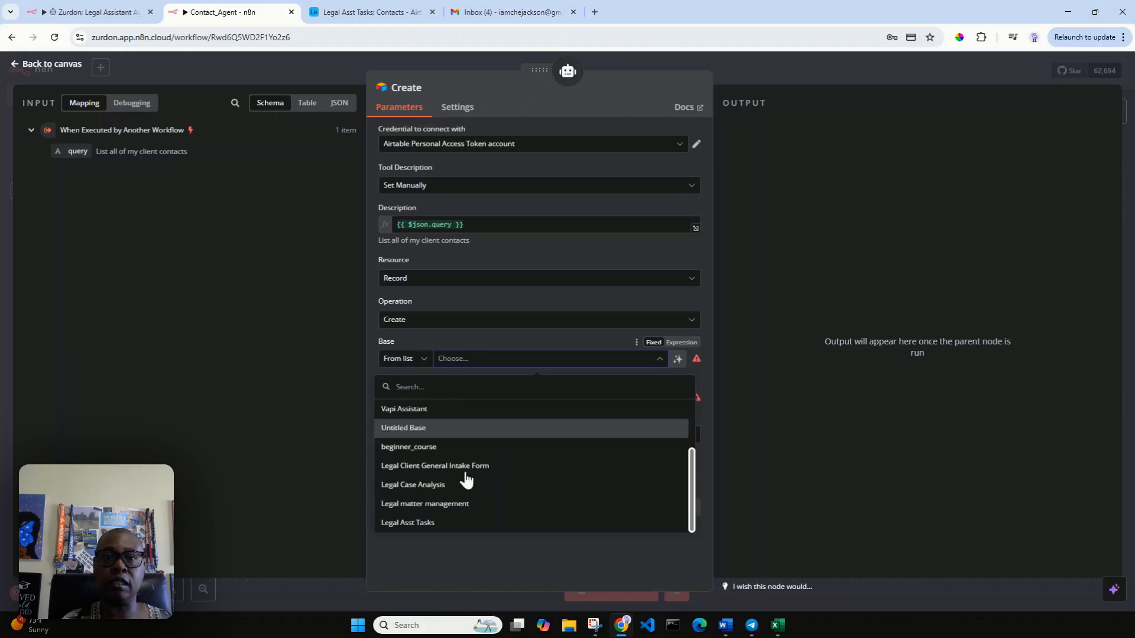
{"action": "left_click", "coordinate": [413, 524]}
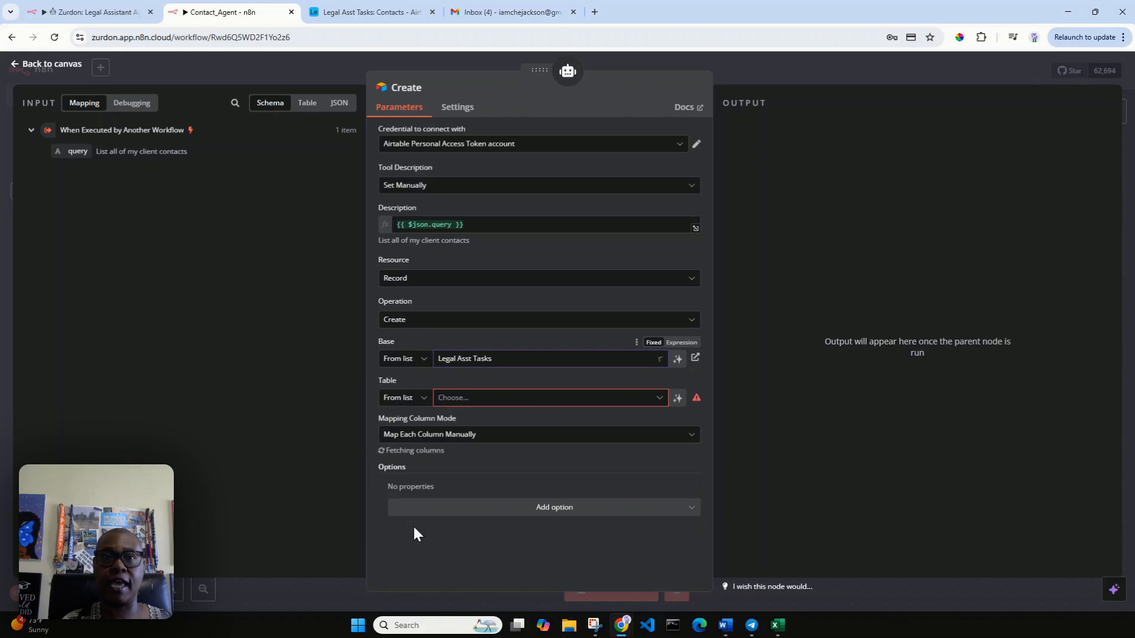
{"action": "left_click", "coordinate": [483, 404]}
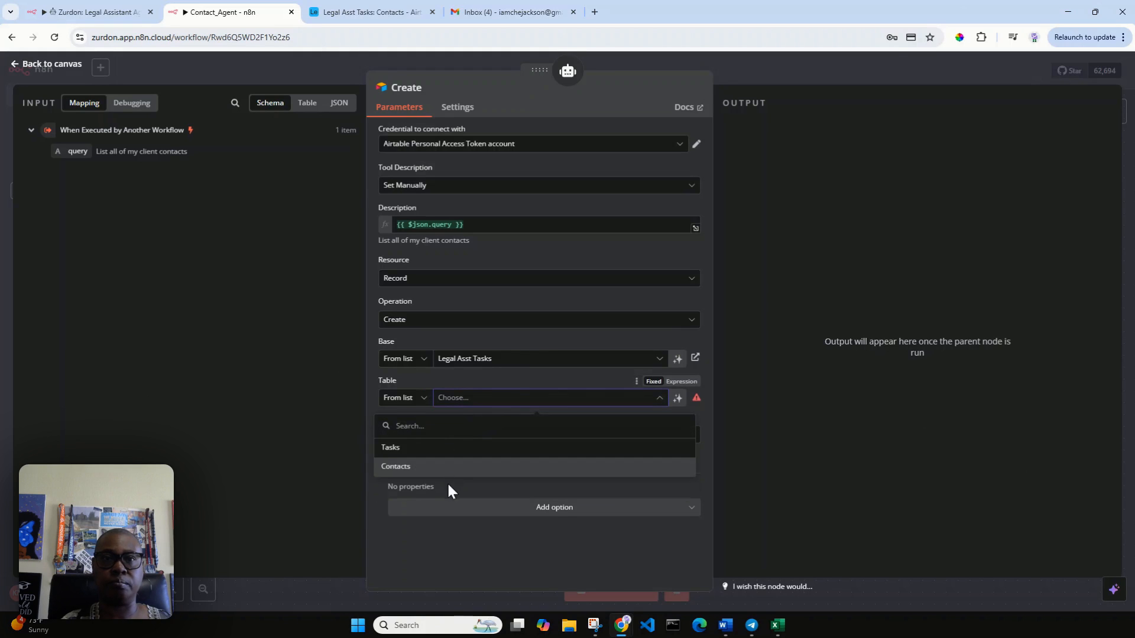
{"action": "left_click", "coordinate": [433, 470]}
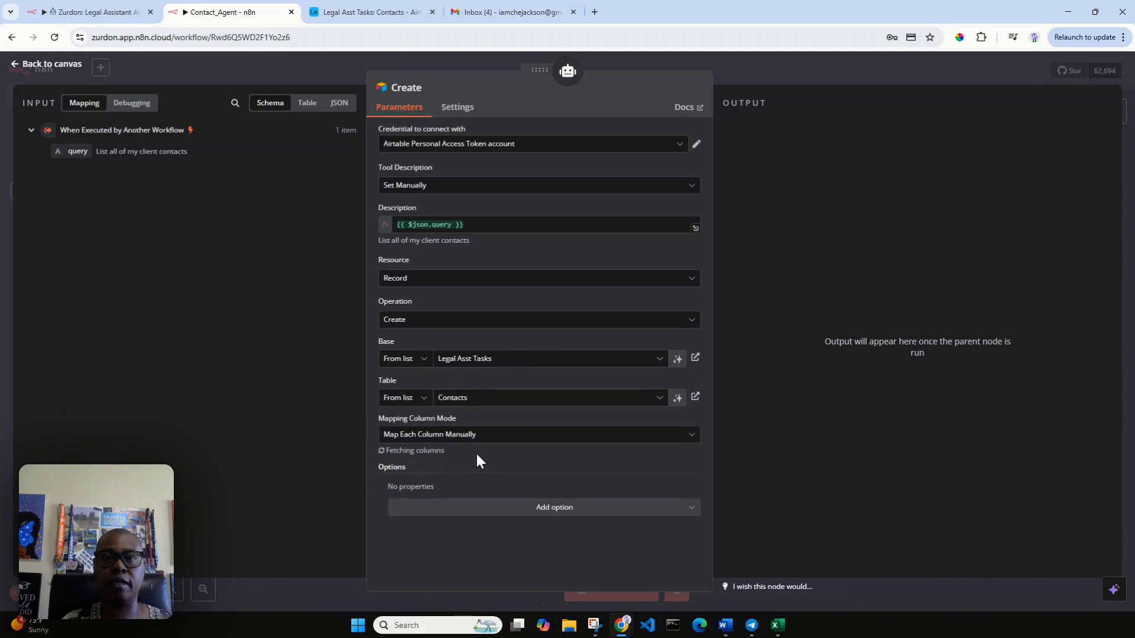
Step: Let the model define First Name, Last Name, Email, Phone Number and Type, then return to canvas
{"action": "scroll", "coordinate": [536, 460], "scroll_direction": "down", "scroll_amount": 3}
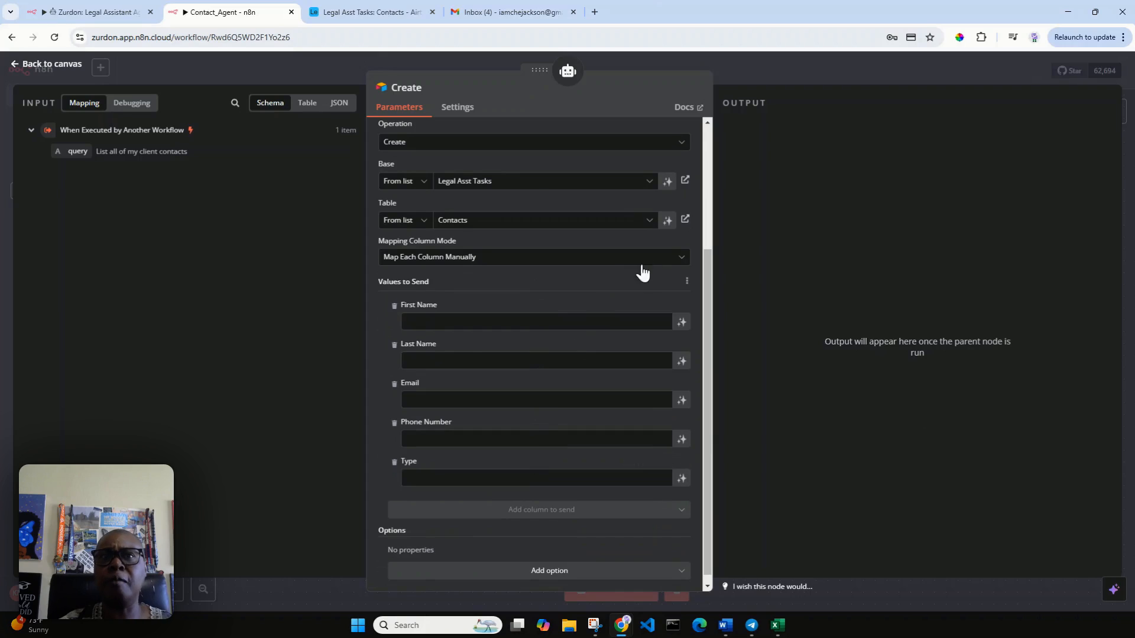
{"action": "left_click", "coordinate": [681, 322]}
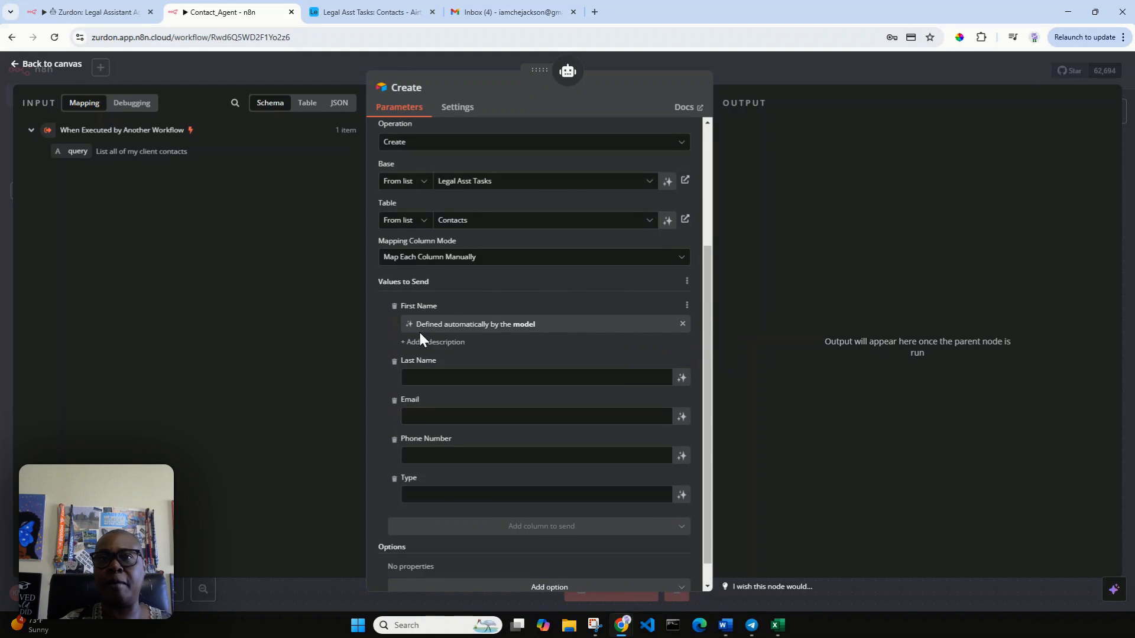
{"action": "left_click", "coordinate": [681, 377]}
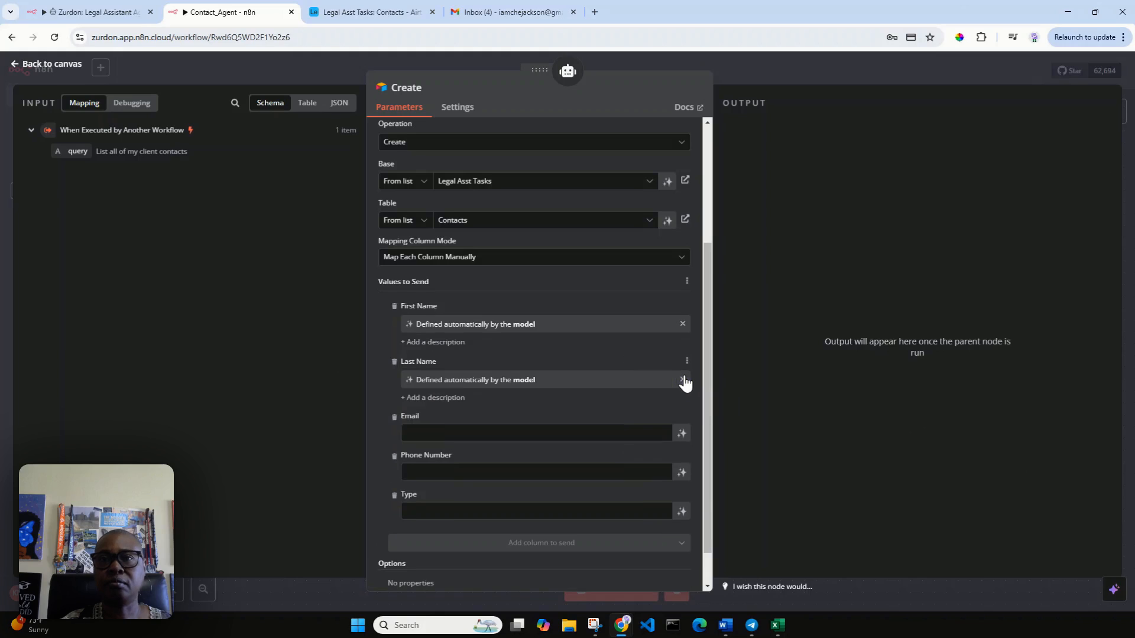
{"action": "left_click", "coordinate": [681, 434]}
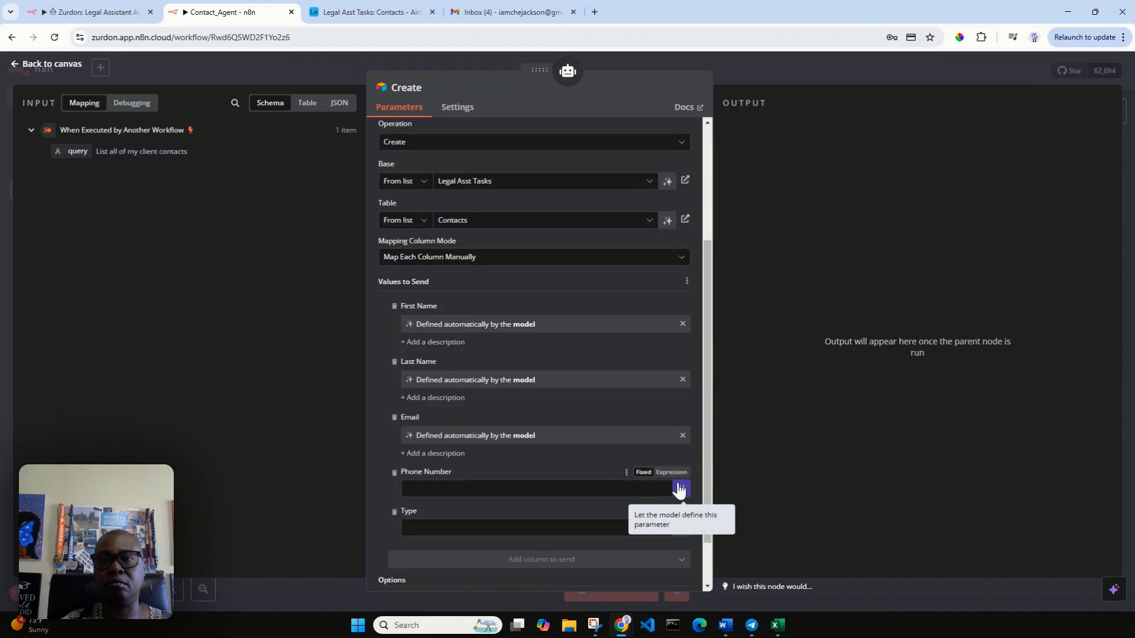
{"action": "left_click", "coordinate": [682, 490]}
{"action": "left_click", "coordinate": [681, 544]}
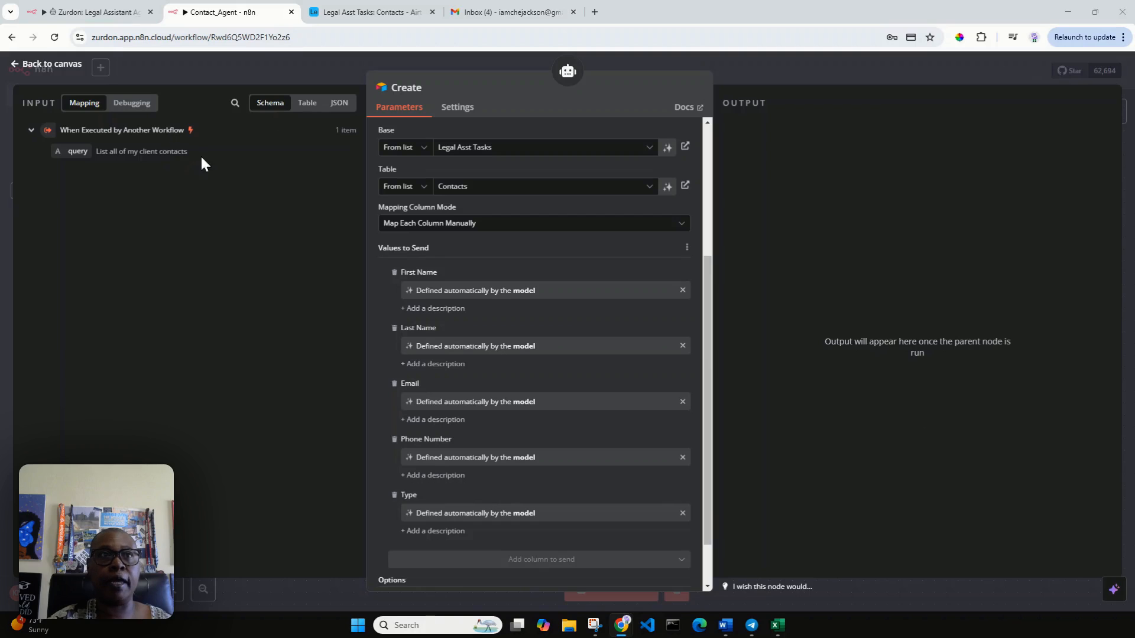
{"action": "left_click", "coordinate": [47, 65]}
{"action": "mouse_move", "coordinate": [304, 288]}
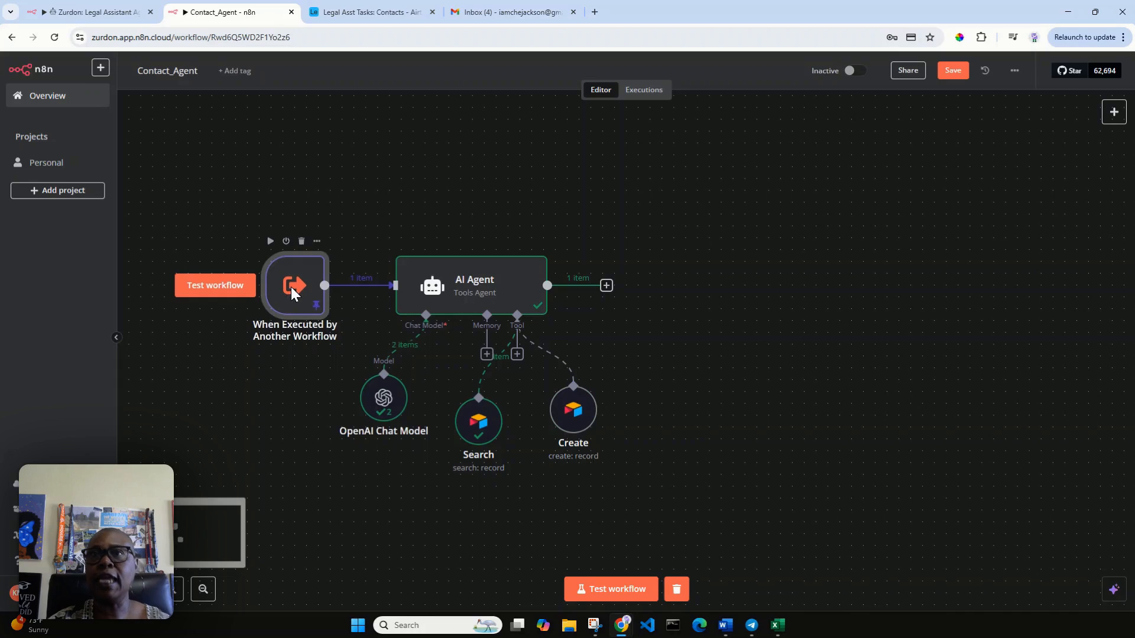
Step: In the trigger's pinned output, replace the old query with a create-contact request giving the client's first and last name
{"action": "double_click", "coordinate": [291, 290]}
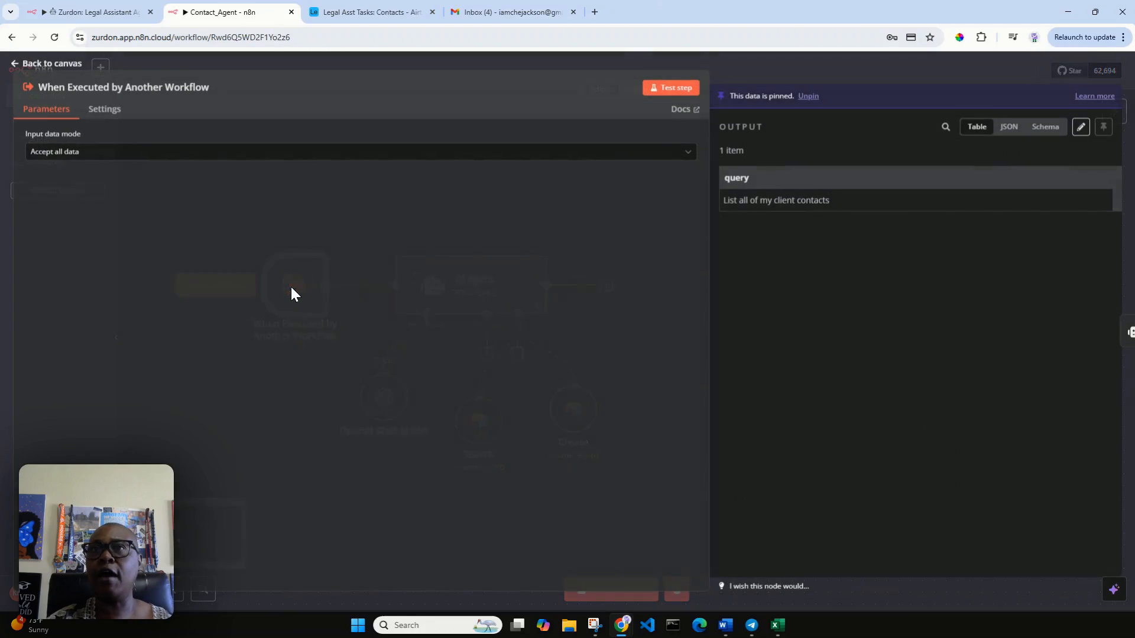
{"action": "left_click", "coordinate": [1081, 128]}
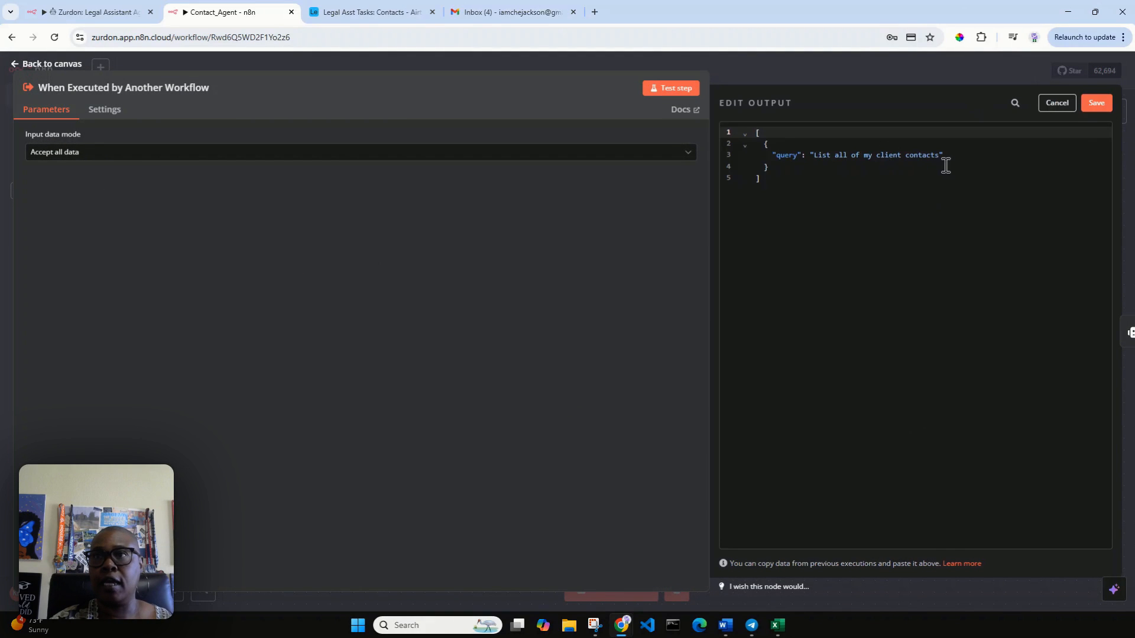
{"action": "left_click_drag", "start_coordinate": [942, 156], "coordinate": [817, 153]}
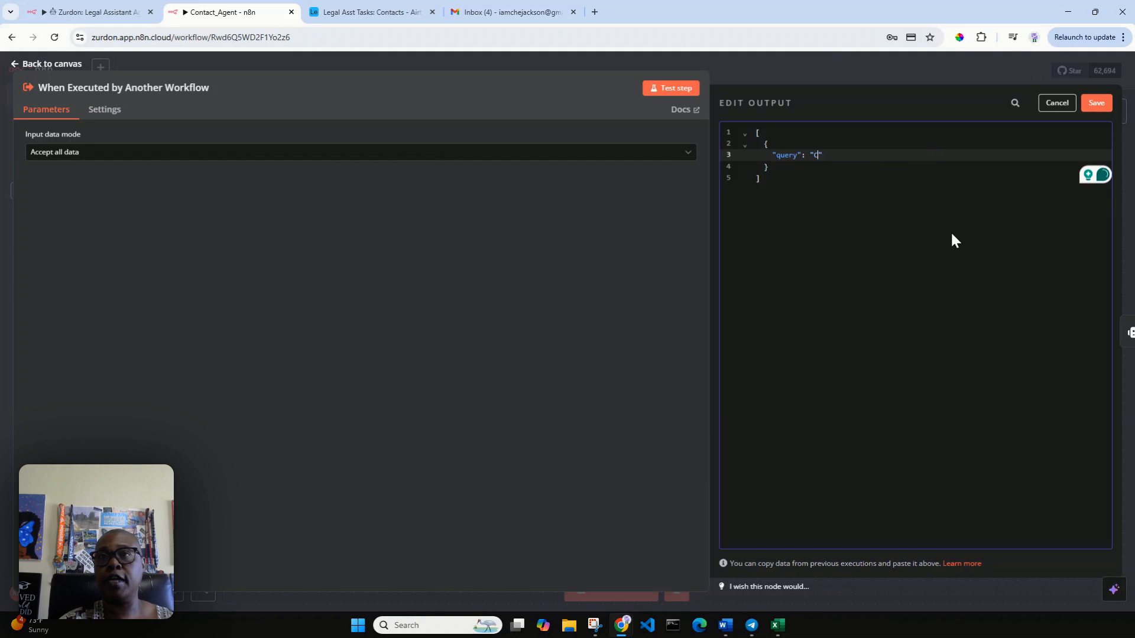
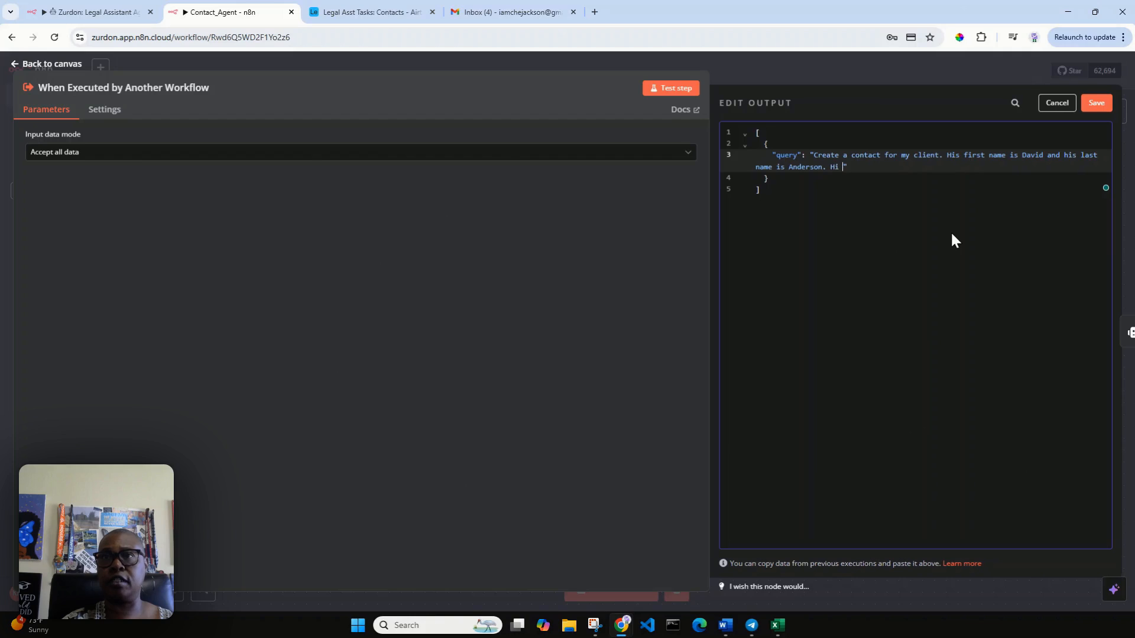
Step: Extend the query with the client's email address and phone number, then save it as pinned data
{"action": "key", "text": "BackSpace"}
{"action": "type", "text": "s email adre"}
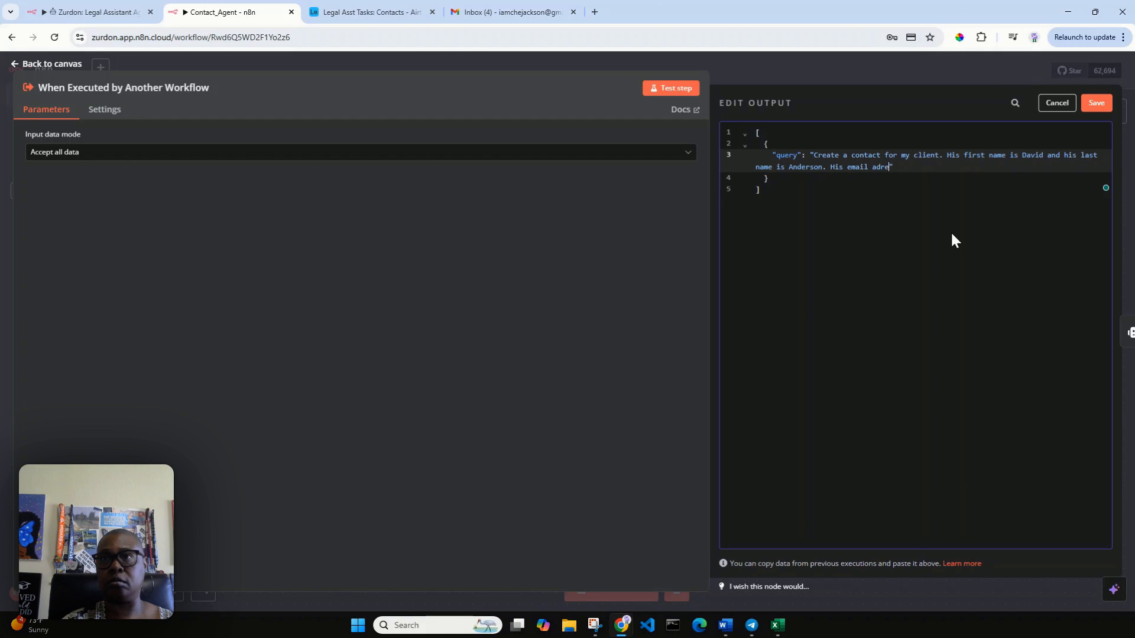
{"action": "key", "text": "BackSpace"}
{"action": "type", "text": "dress"}
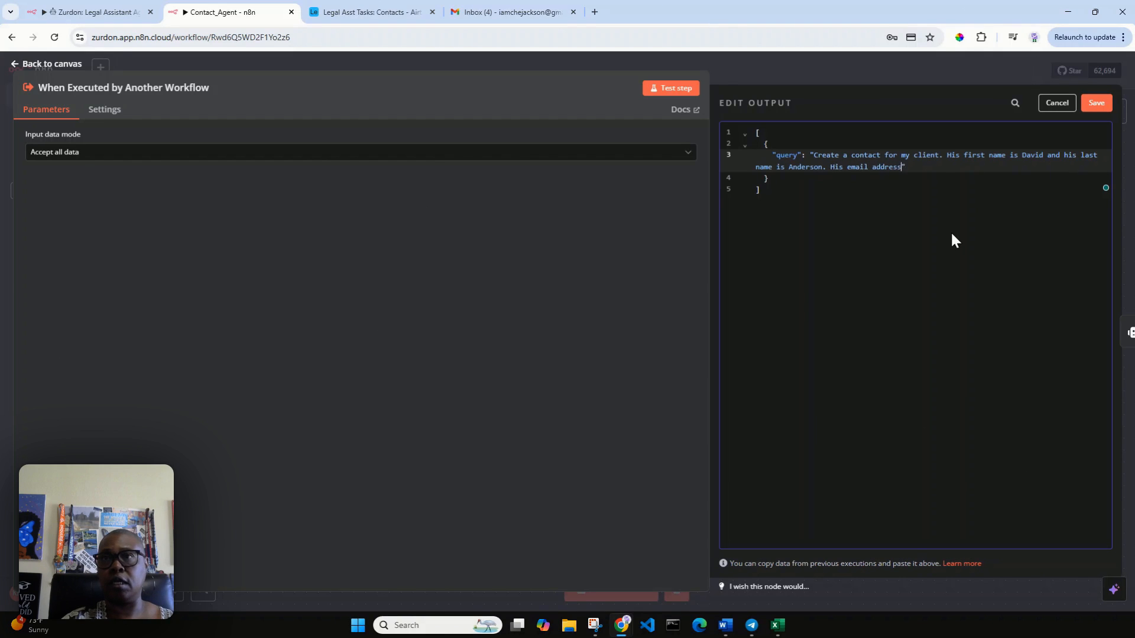
{"action": "type", "text": " is "}
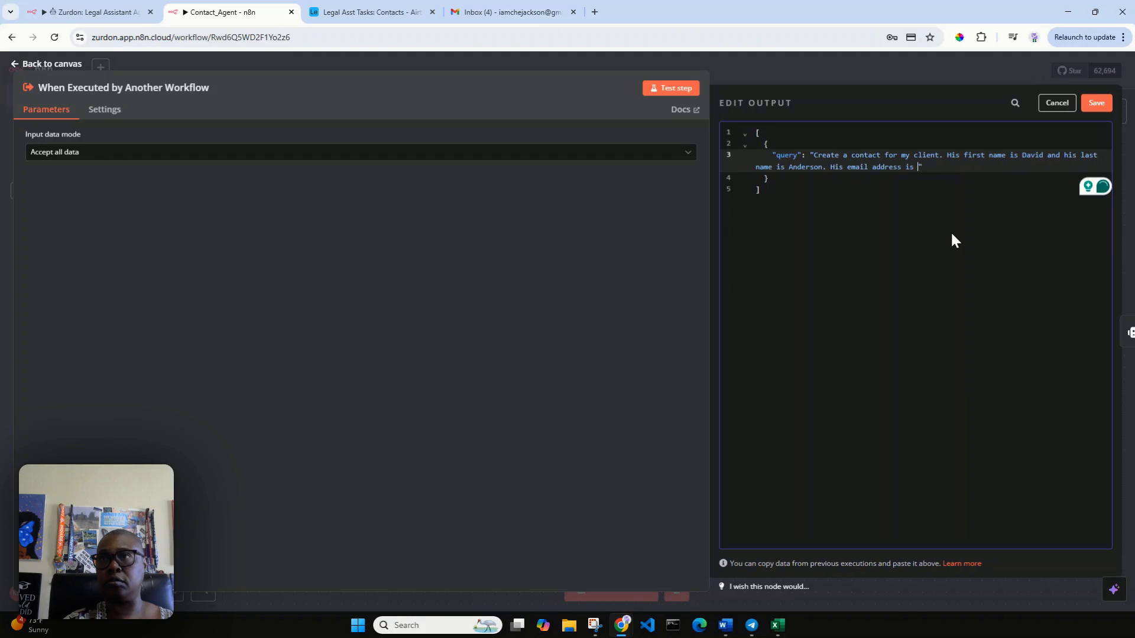
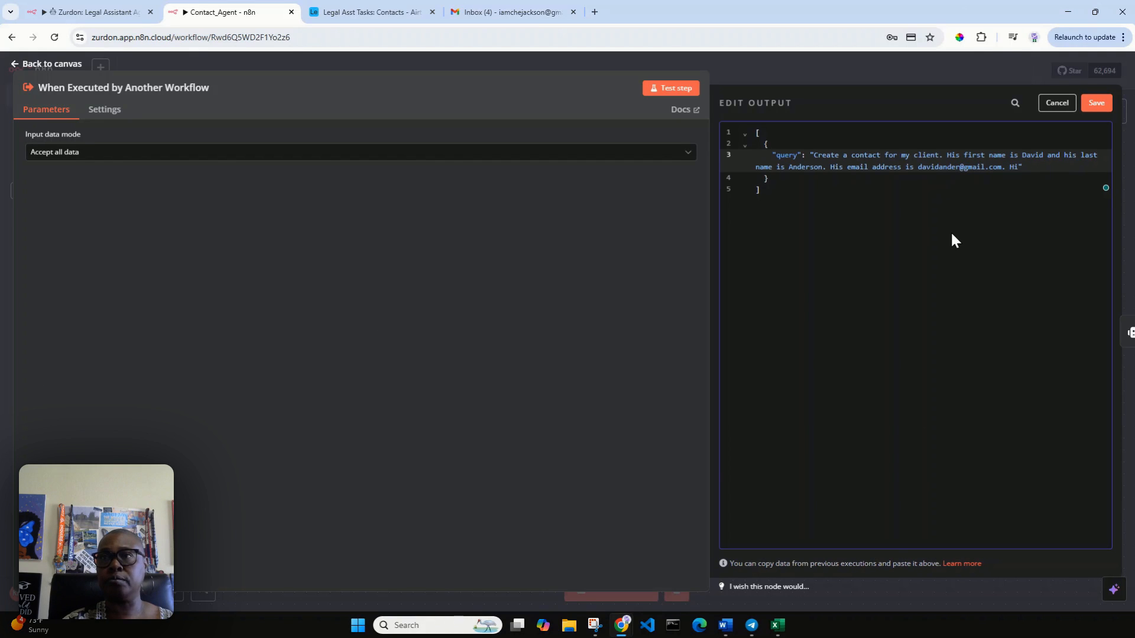
{"action": "type", "text": "s p"}
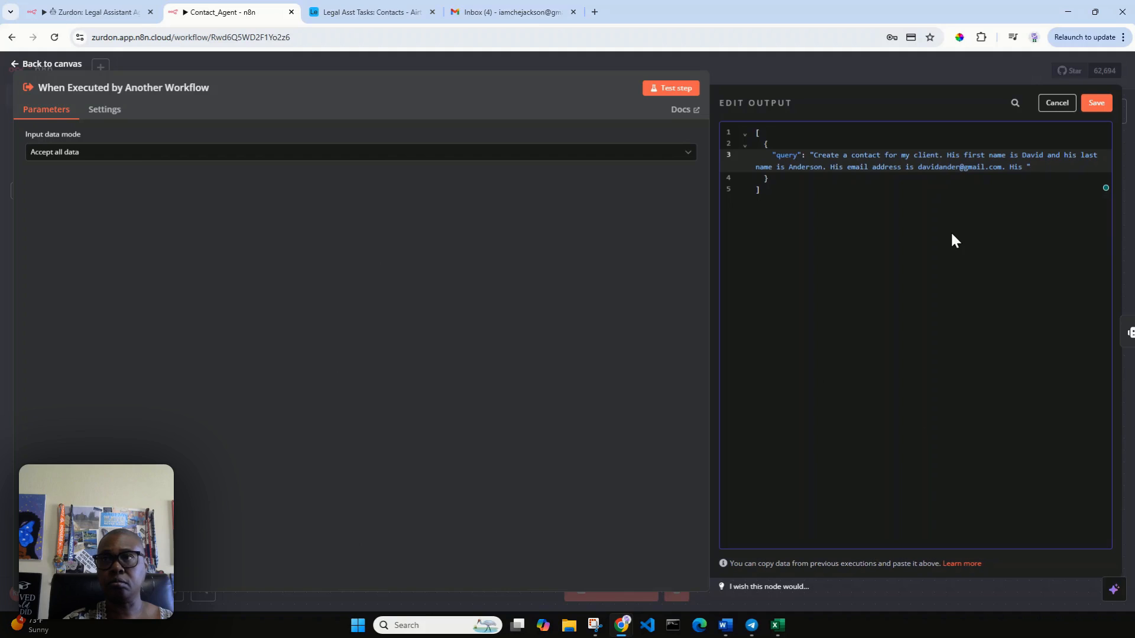
{"action": "type", "text": "hone number i"}
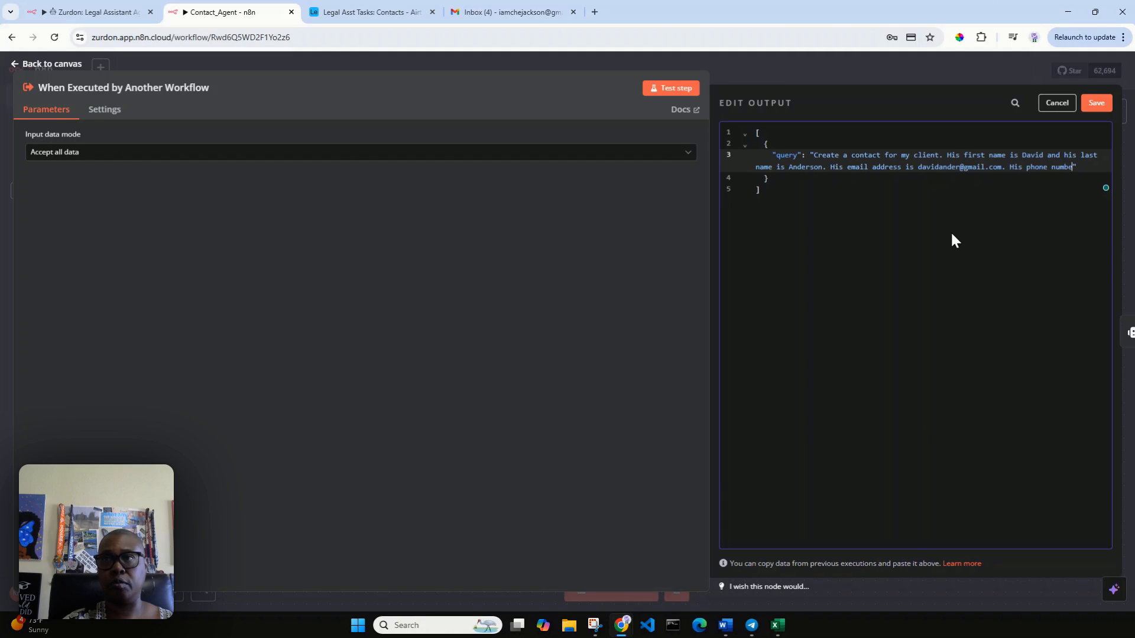
{"action": "type", "text": "s "}
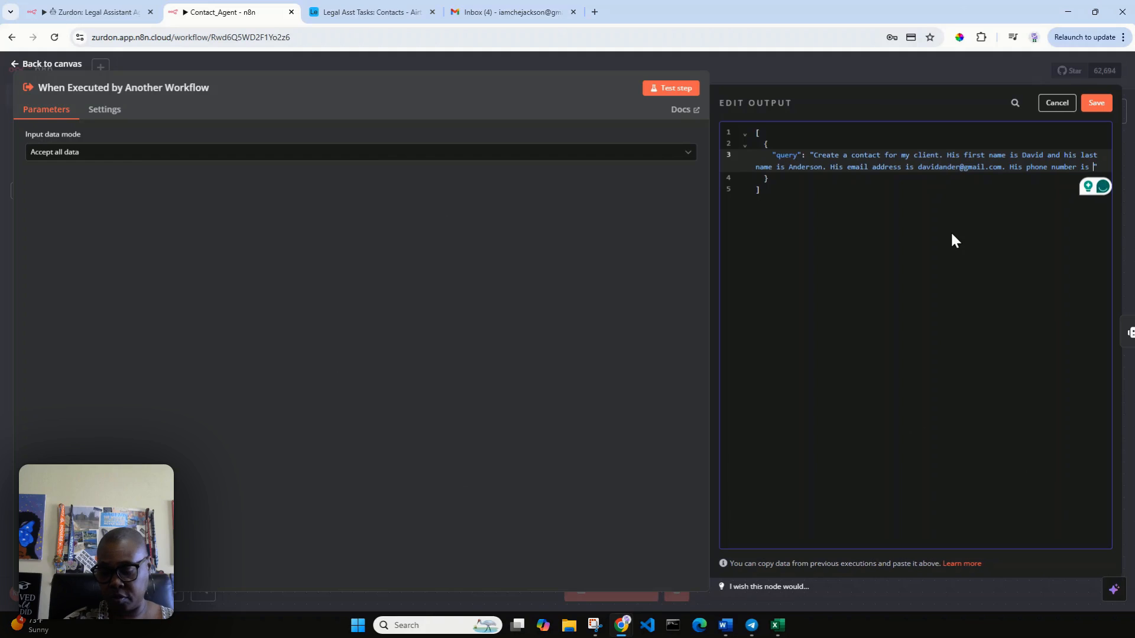
{"action": "type", "text": "(5"}
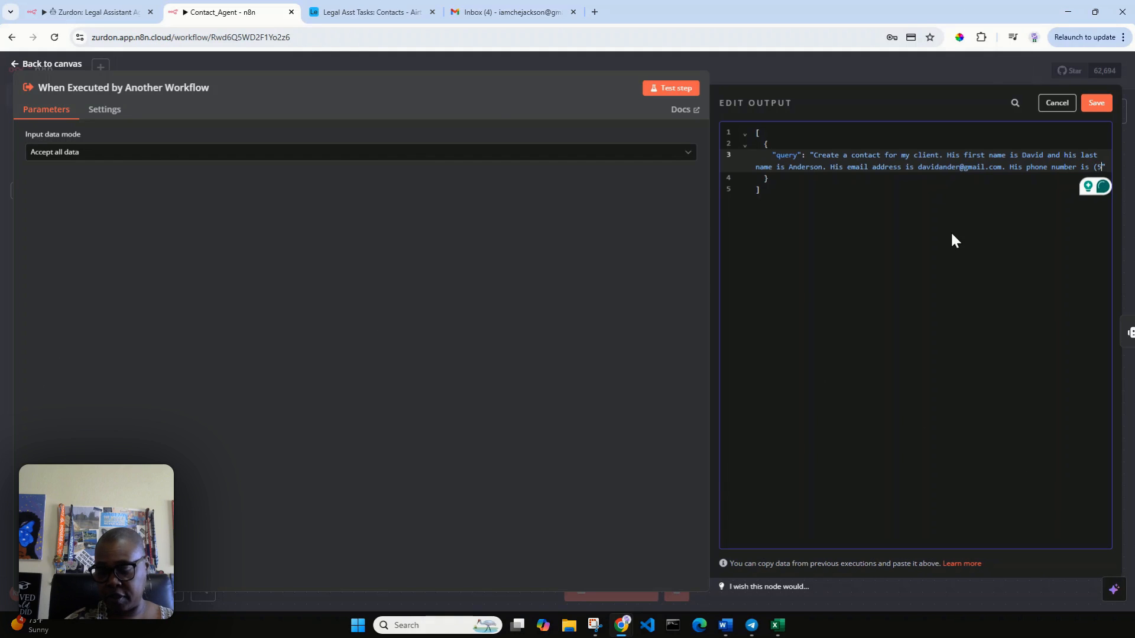
{"action": "type", "text": "86)"}
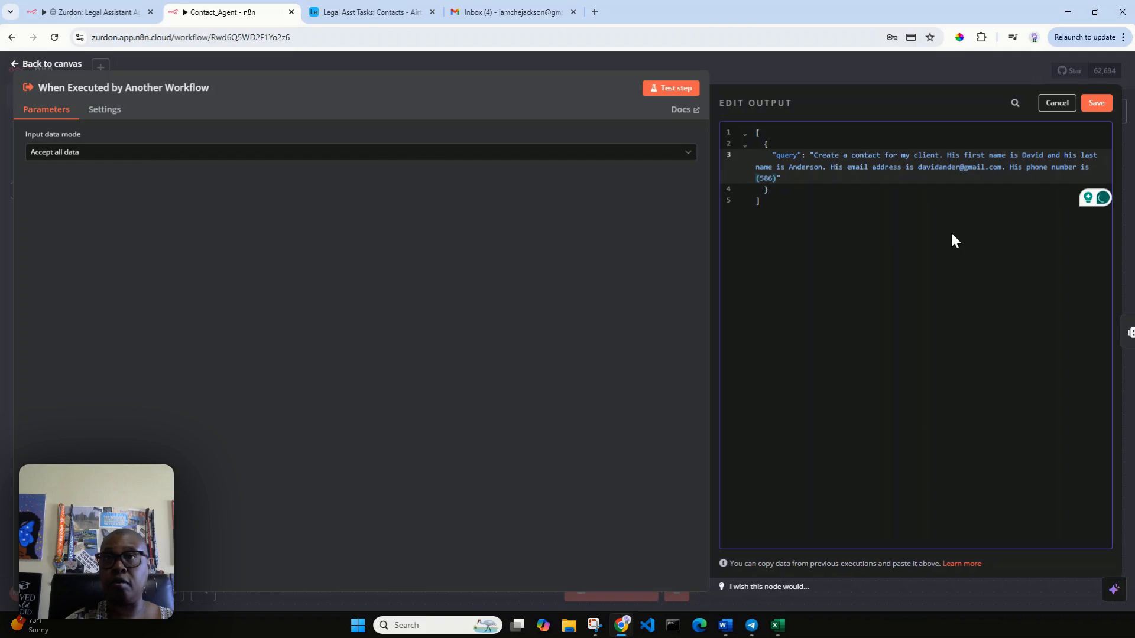
{"action": "type", "text": "555-1212"}
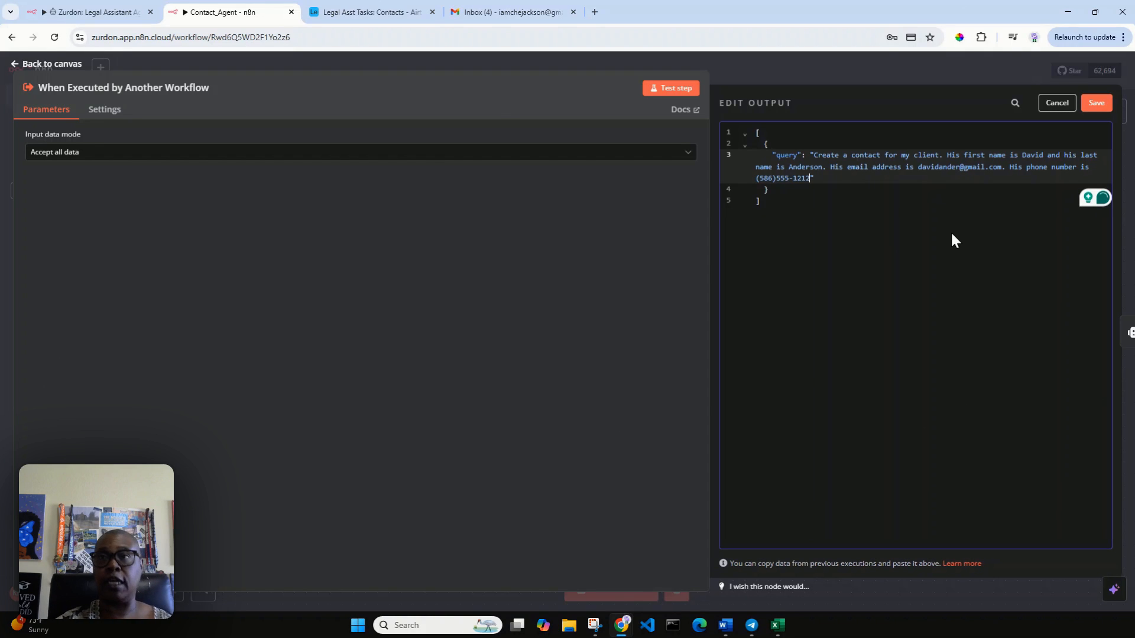
{"action": "type", "text": "."}
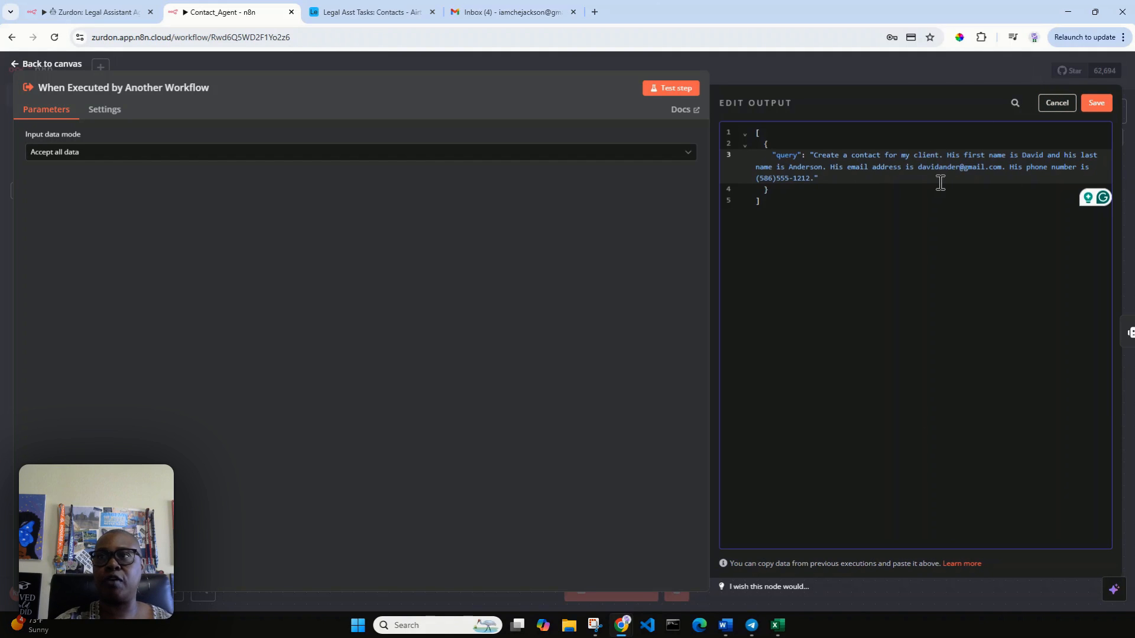
{"action": "left_click", "coordinate": [1097, 104]}
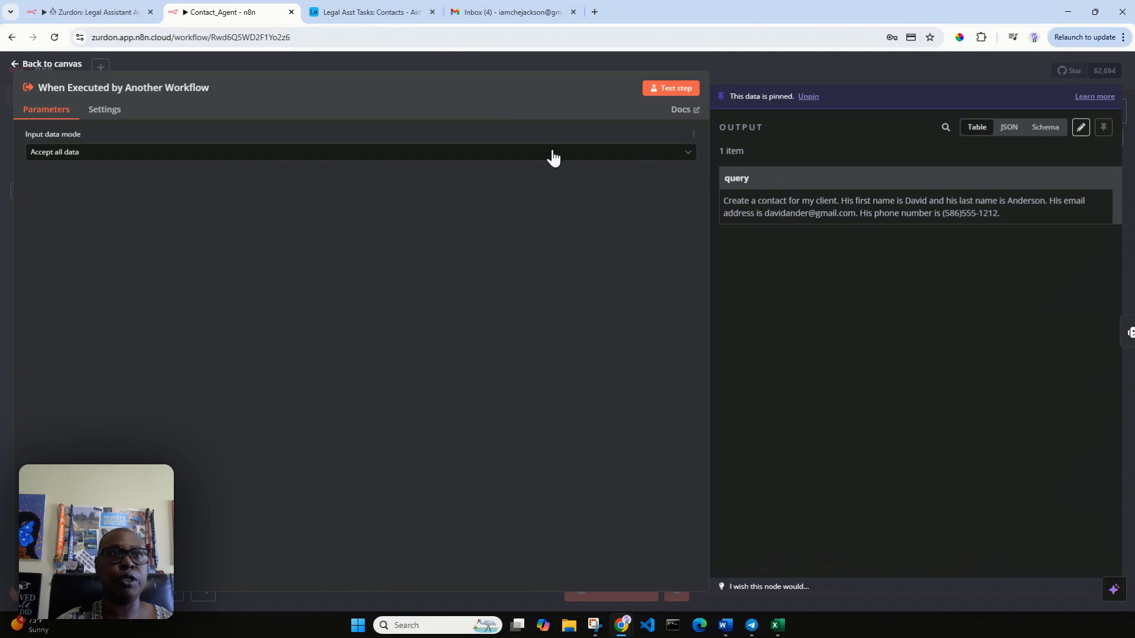
Step: Back on the canvas, nudge the Create node, test the workflow and open the AI Agent's output
{"action": "left_click", "coordinate": [28, 66]}
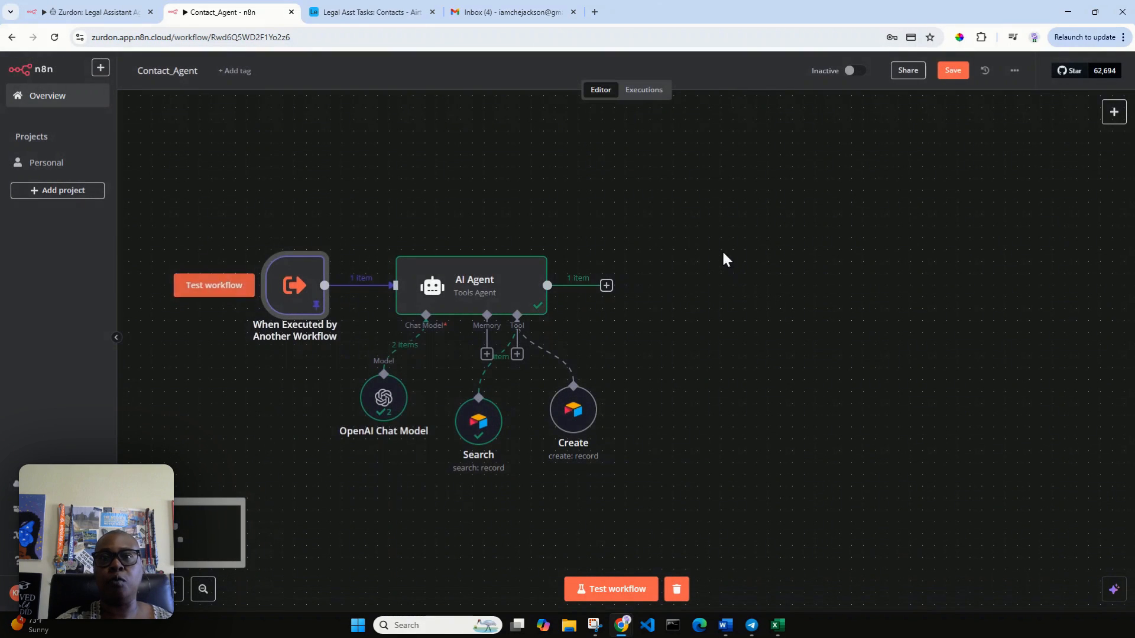
{"action": "left_click_drag", "start_coordinate": [559, 431], "coordinate": [559, 454]}
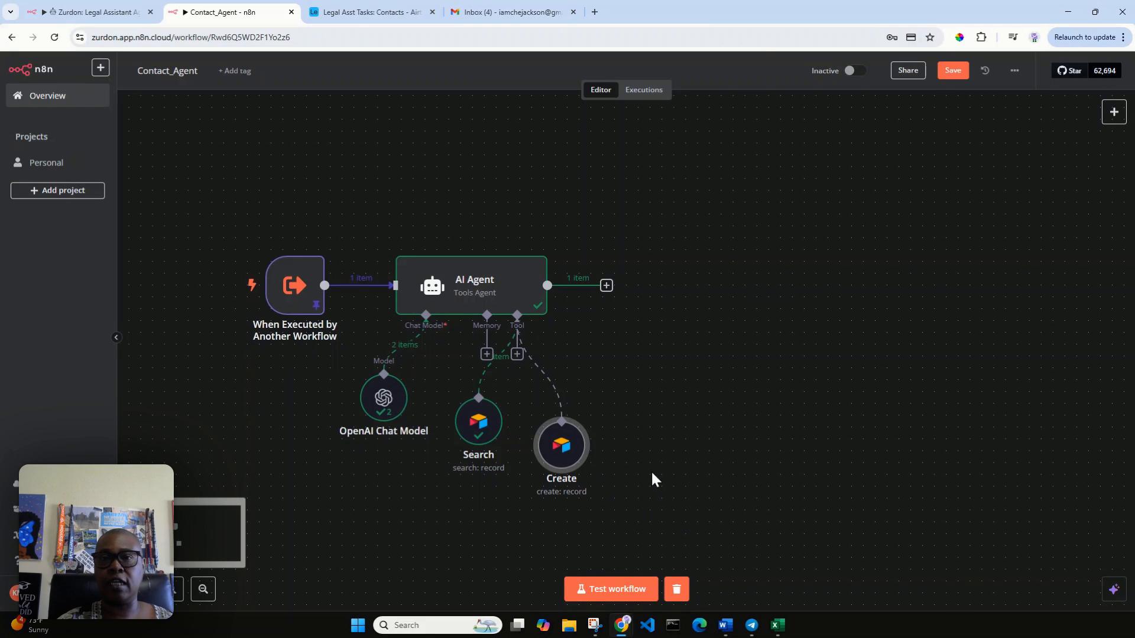
{"action": "left_click", "coordinate": [611, 592]}
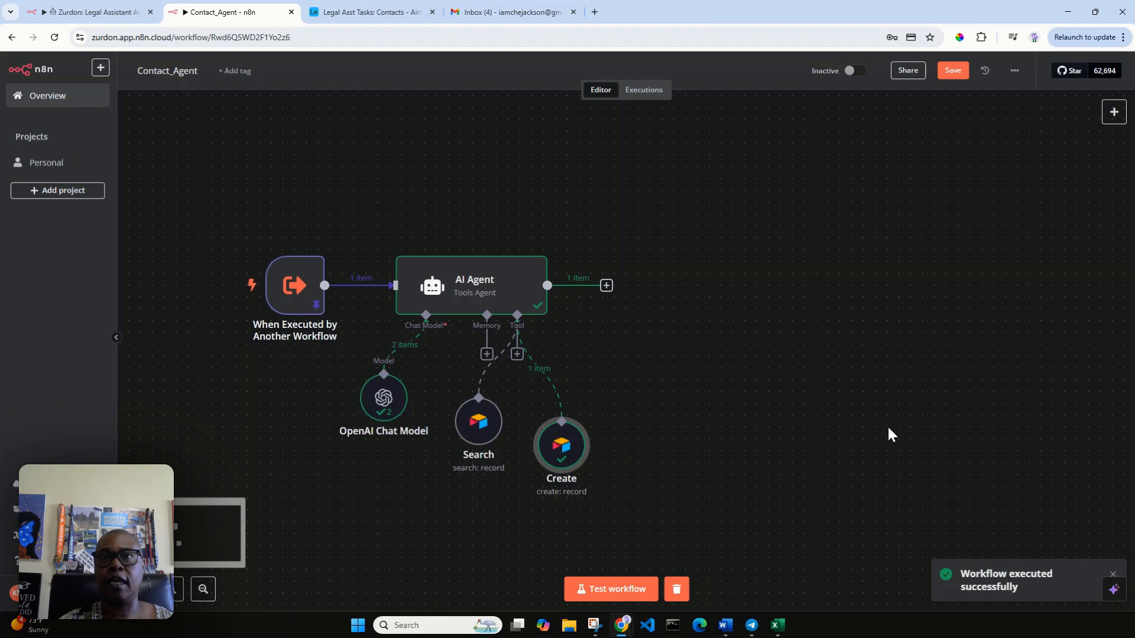
{"action": "left_click", "coordinate": [505, 290]}
{"action": "double_click", "coordinate": [505, 290]}
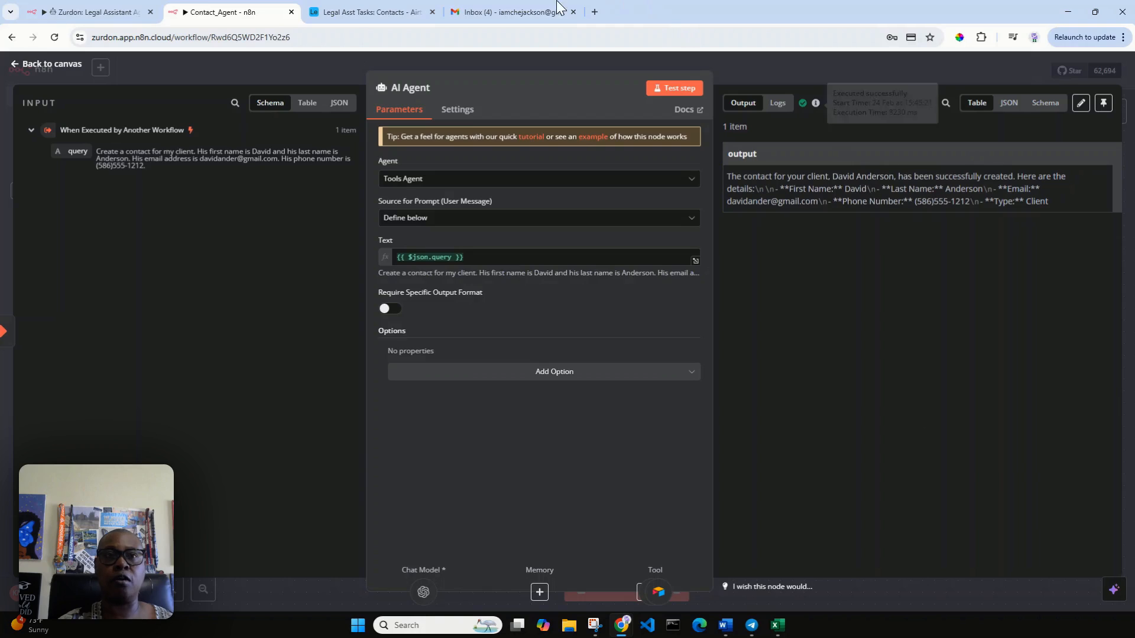
Step: Verify the new fourth contact in Airtable, then return to the n8n canvas and move the Create node aside
{"action": "left_click", "coordinate": [343, 14]}
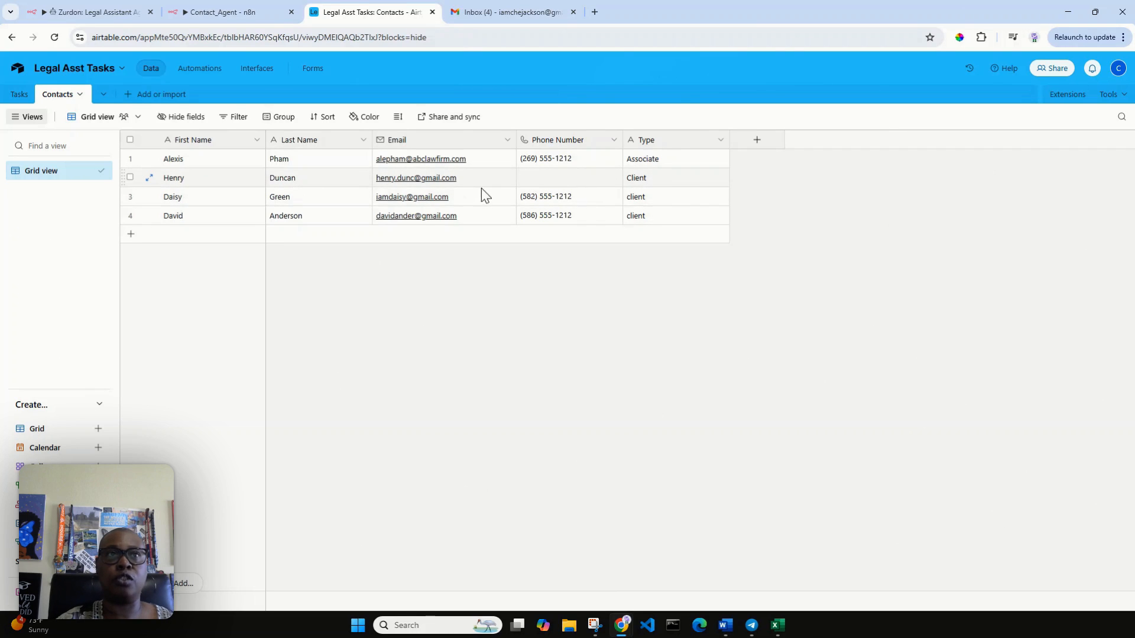
{"action": "left_click", "coordinate": [217, 13]}
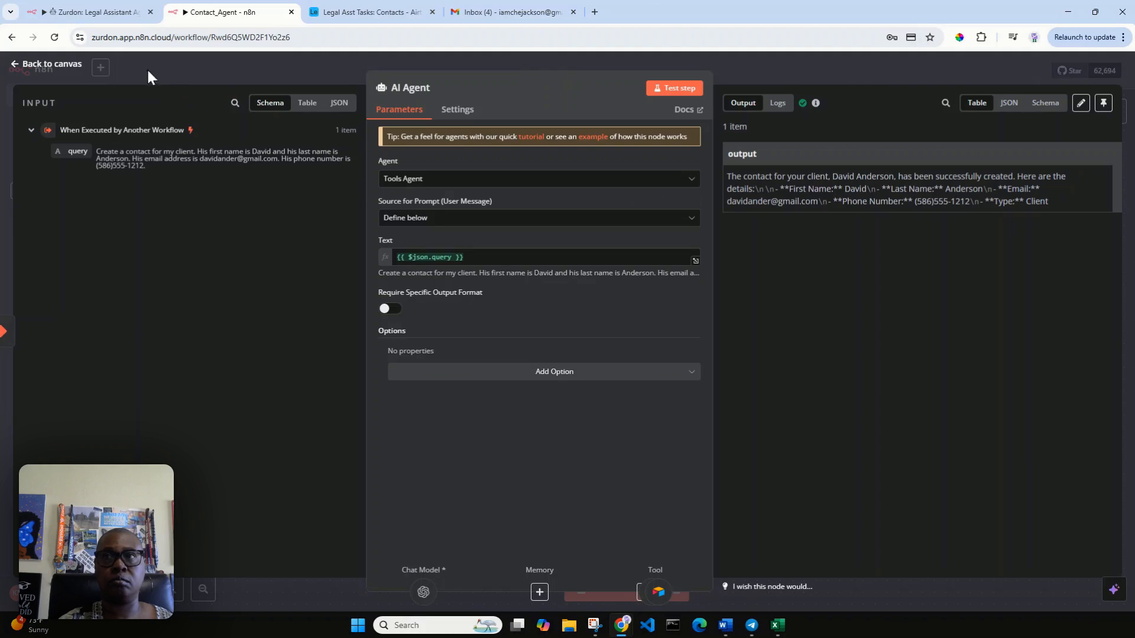
{"action": "left_click", "coordinate": [47, 68]}
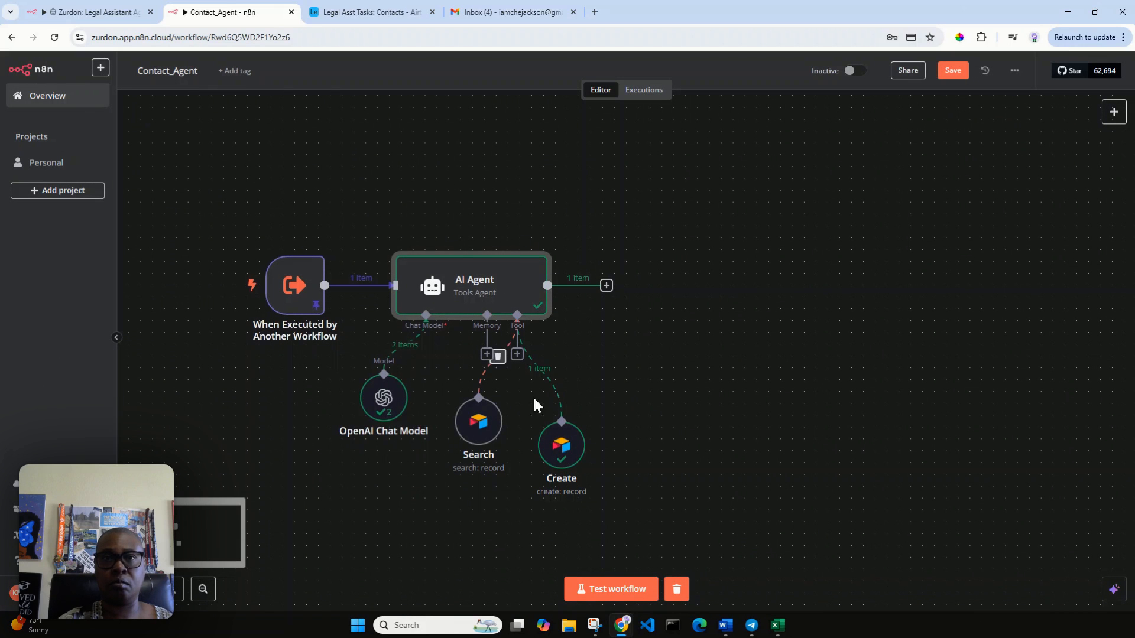
{"action": "left_click_drag", "start_coordinate": [565, 456], "coordinate": [542, 469]}
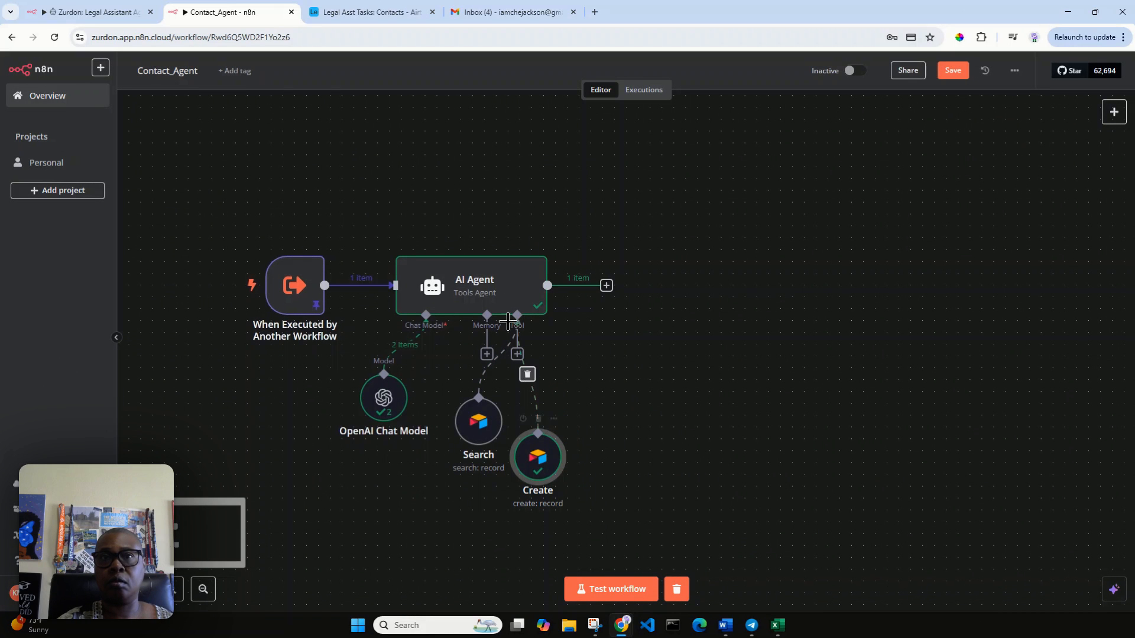
{"action": "left_click", "coordinate": [516, 354]}
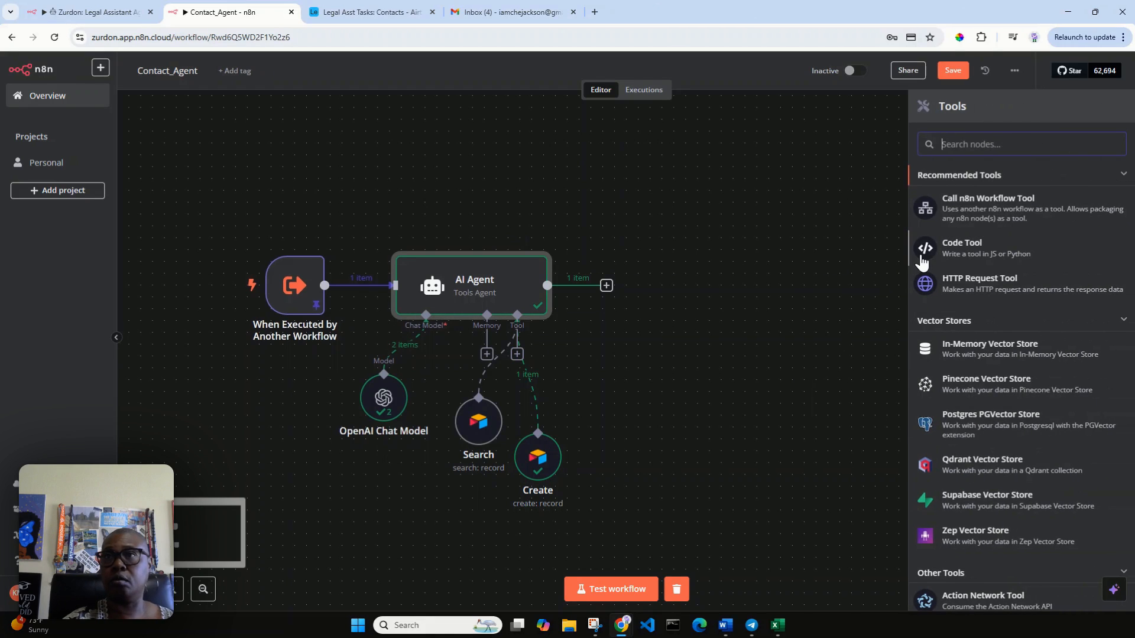
Step: Attach a new Airtable Tool to the agent, its description set manually to the query field
{"action": "type", "text": "airt"}
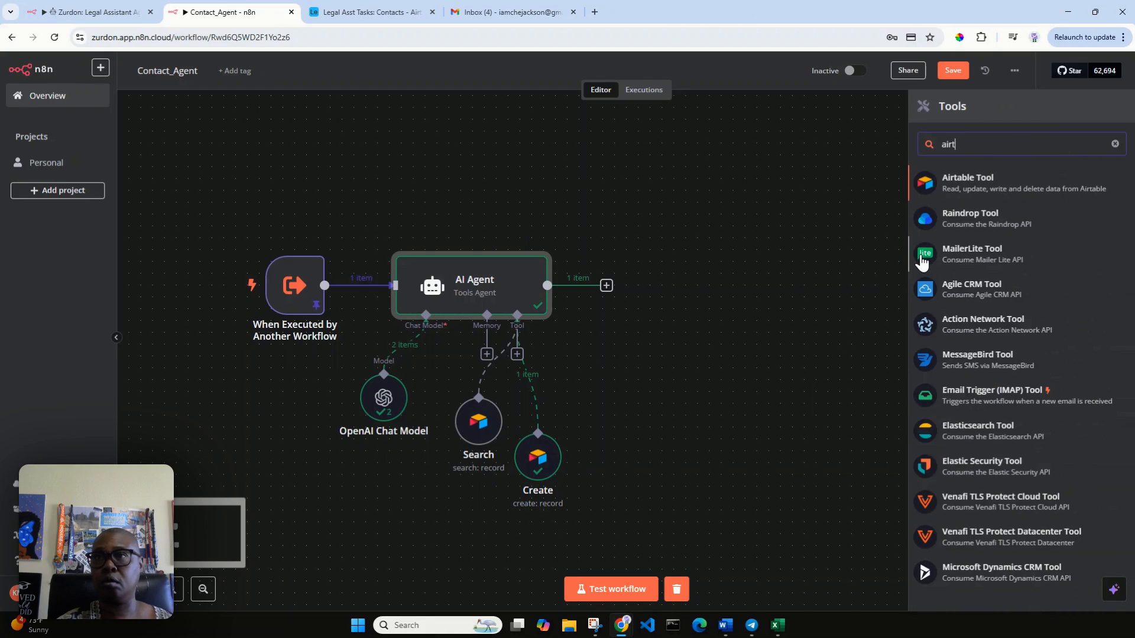
{"action": "left_click", "coordinate": [1009, 195]}
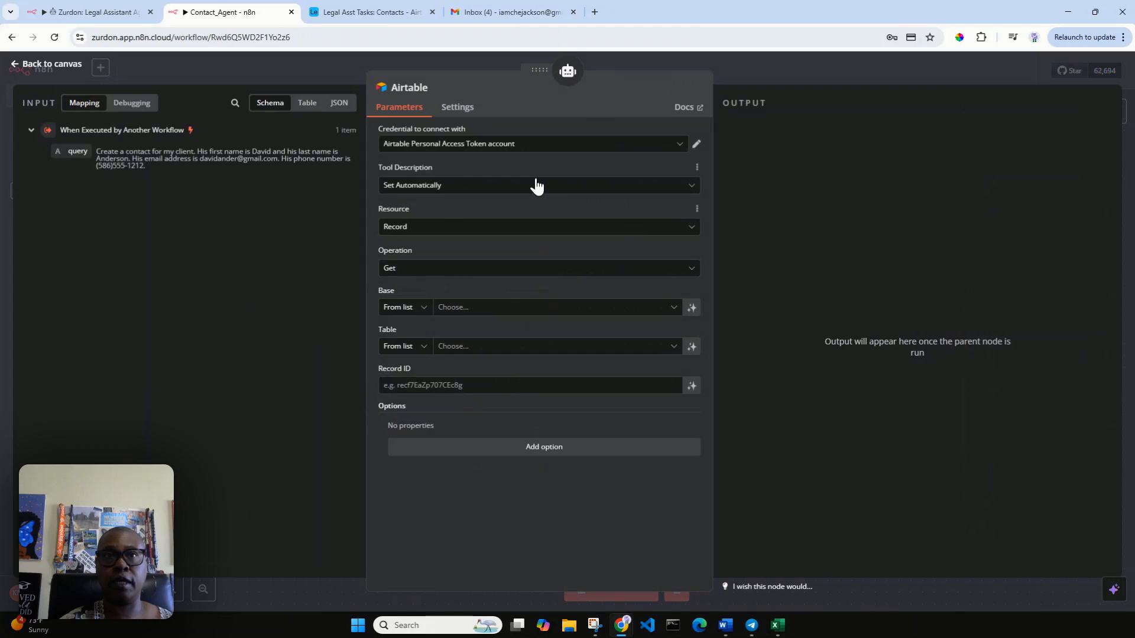
{"action": "left_click", "coordinate": [529, 192]}
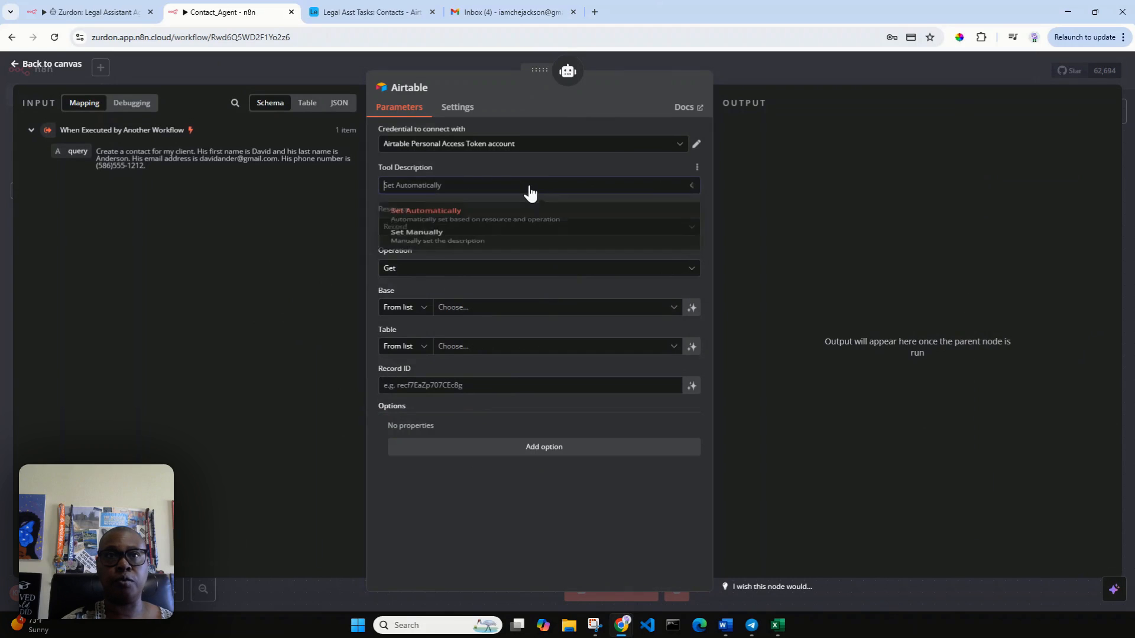
{"action": "left_click", "coordinate": [521, 247]}
{"action": "left_click_drag", "start_coordinate": [587, 228], "coordinate": [382, 226]}
{"action": "key", "text": "BackSpace"}
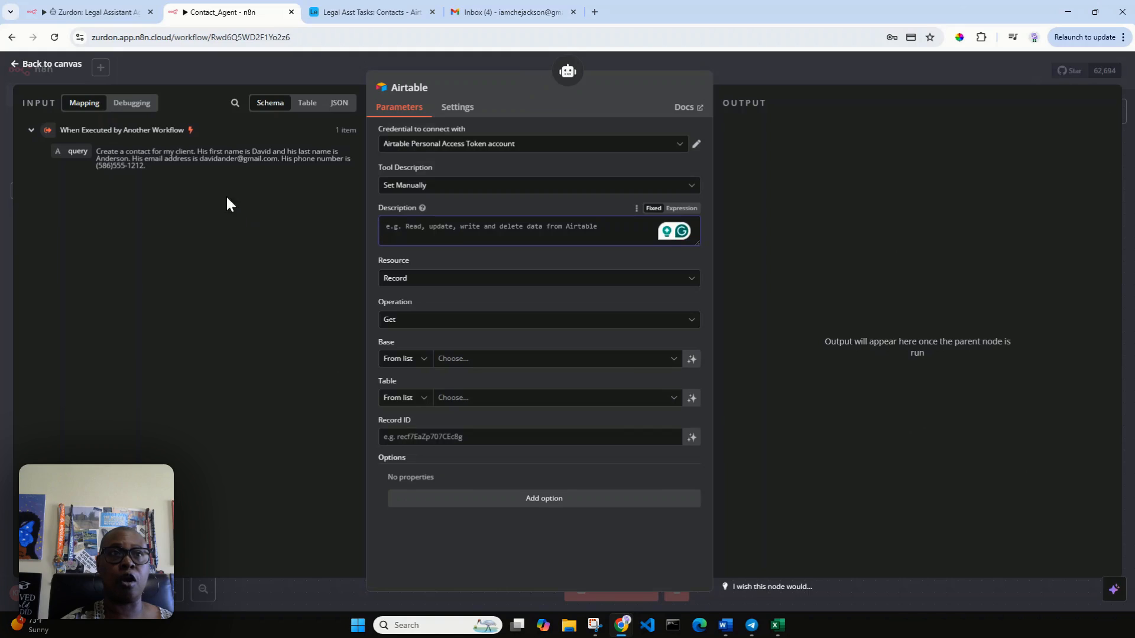
{"action": "left_click_drag", "start_coordinate": [74, 151], "coordinate": [394, 237]}
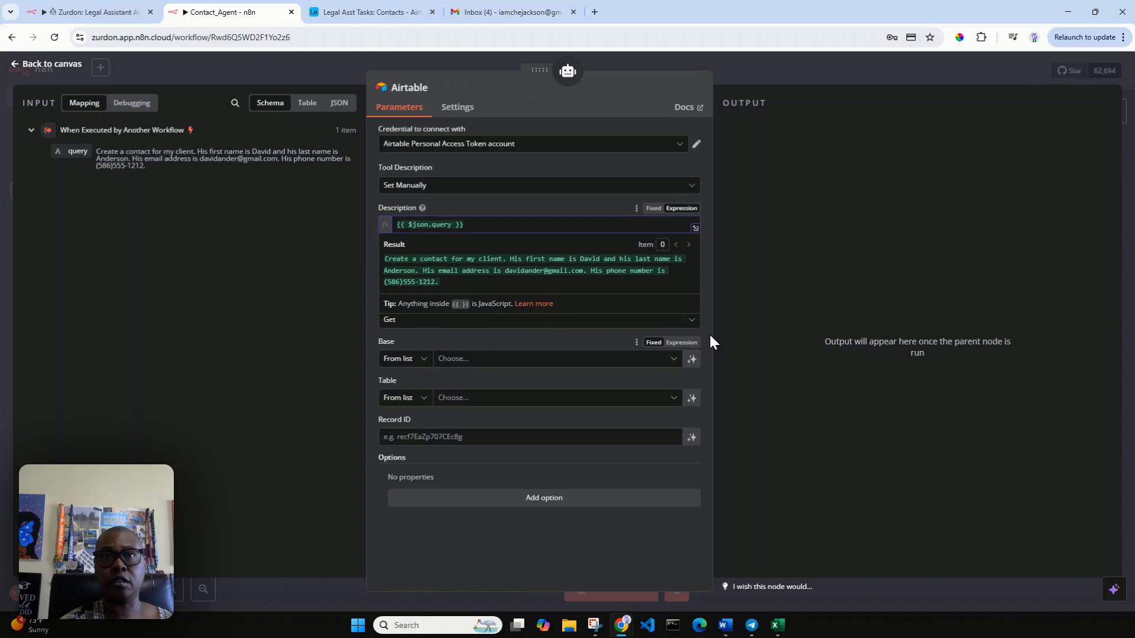
{"action": "left_click", "coordinate": [583, 322]}
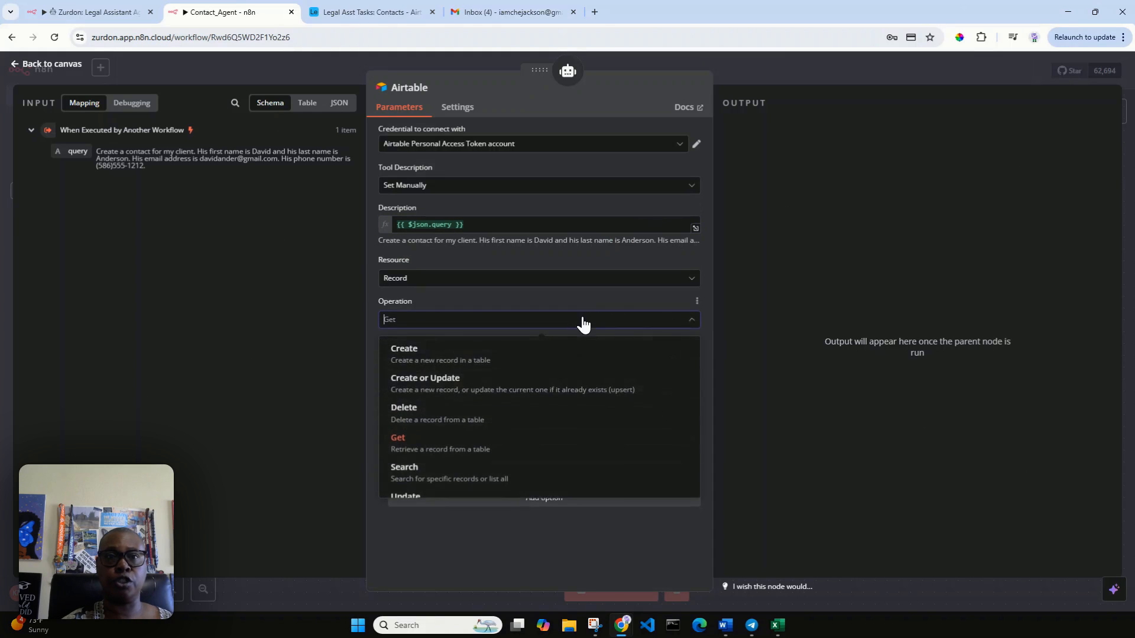
{"action": "scroll", "coordinate": [567, 419], "scroll_direction": "down", "scroll_amount": 1}
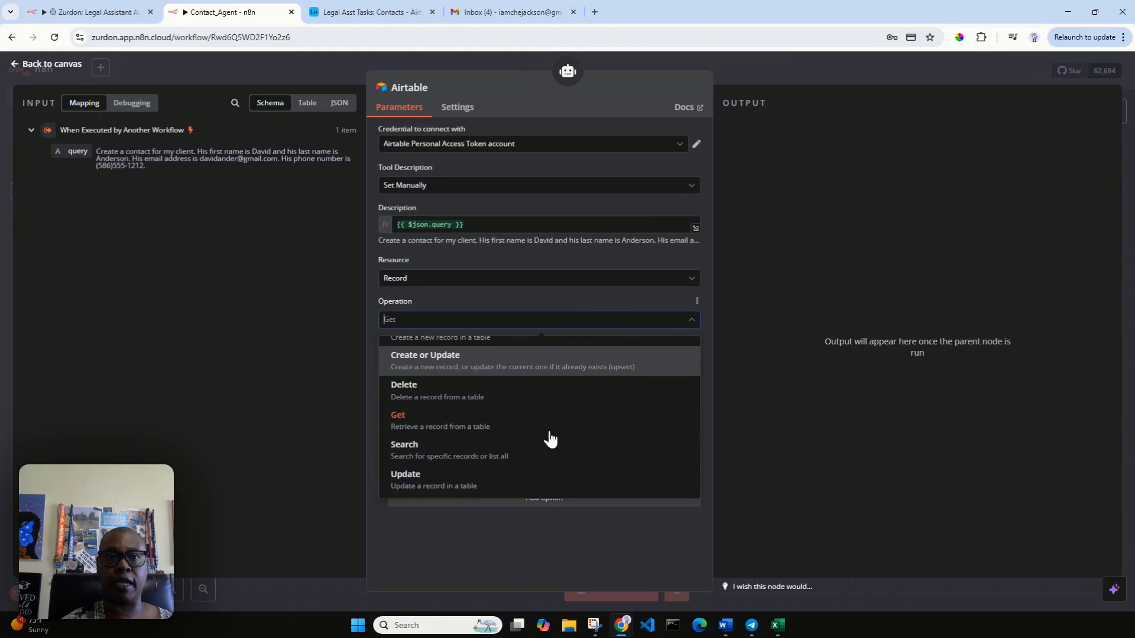
Step: Set the operation to Update on the Contacts table of the Legal Asst Tasks base
{"action": "left_click", "coordinate": [526, 473]}
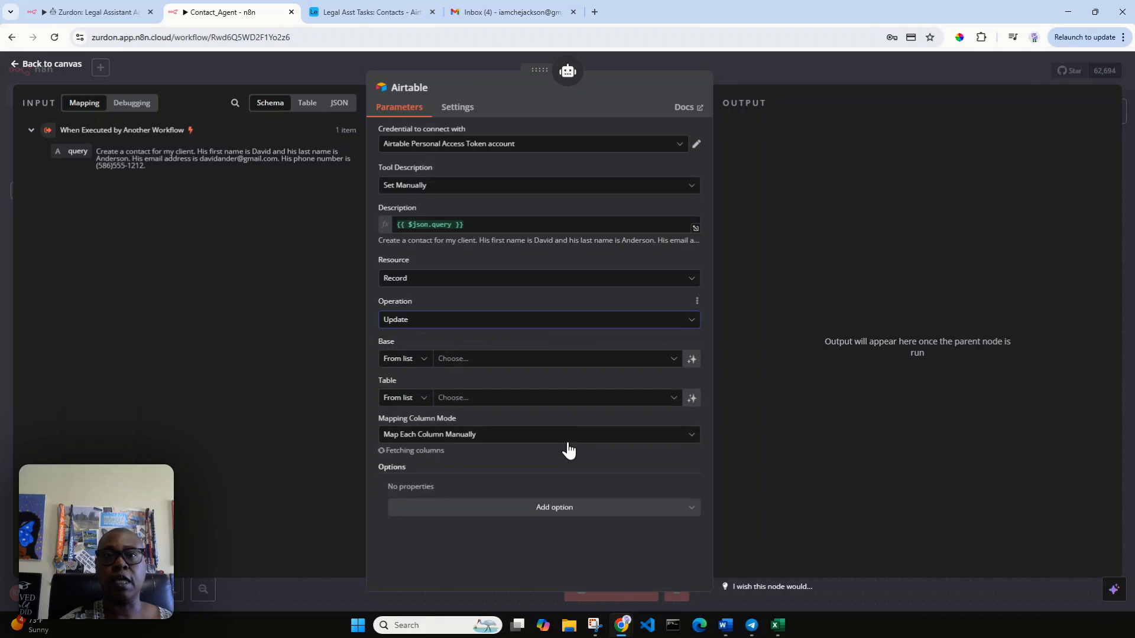
{"action": "left_click", "coordinate": [520, 361]}
{"action": "scroll", "coordinate": [539, 431], "scroll_direction": "down", "scroll_amount": 3}
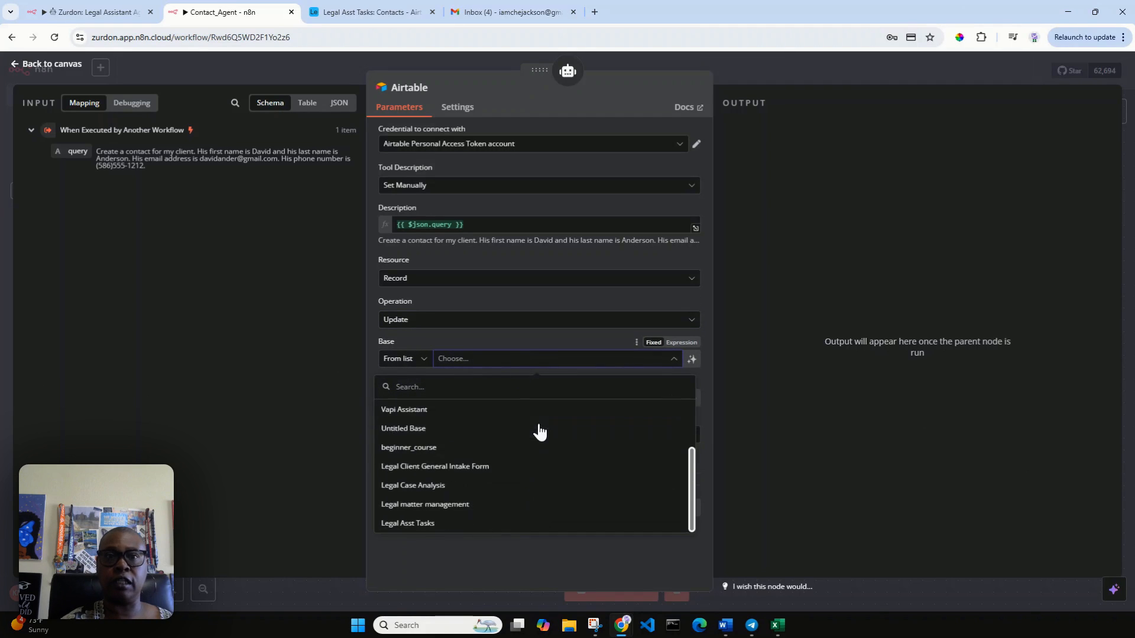
{"action": "left_click", "coordinate": [430, 523]}
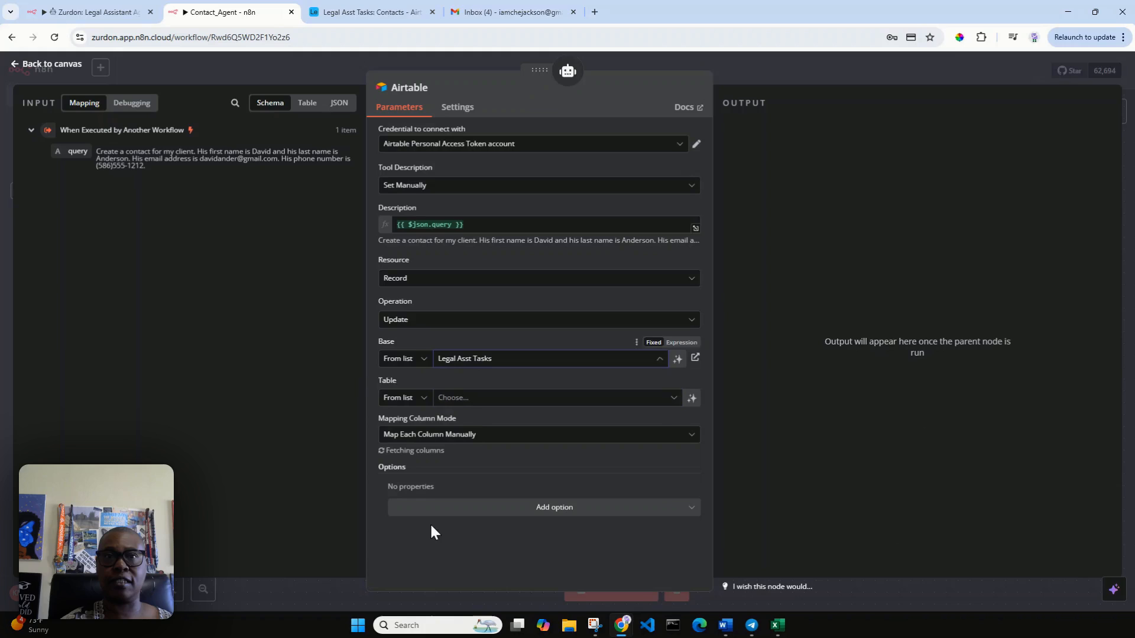
{"action": "left_click", "coordinate": [478, 400]}
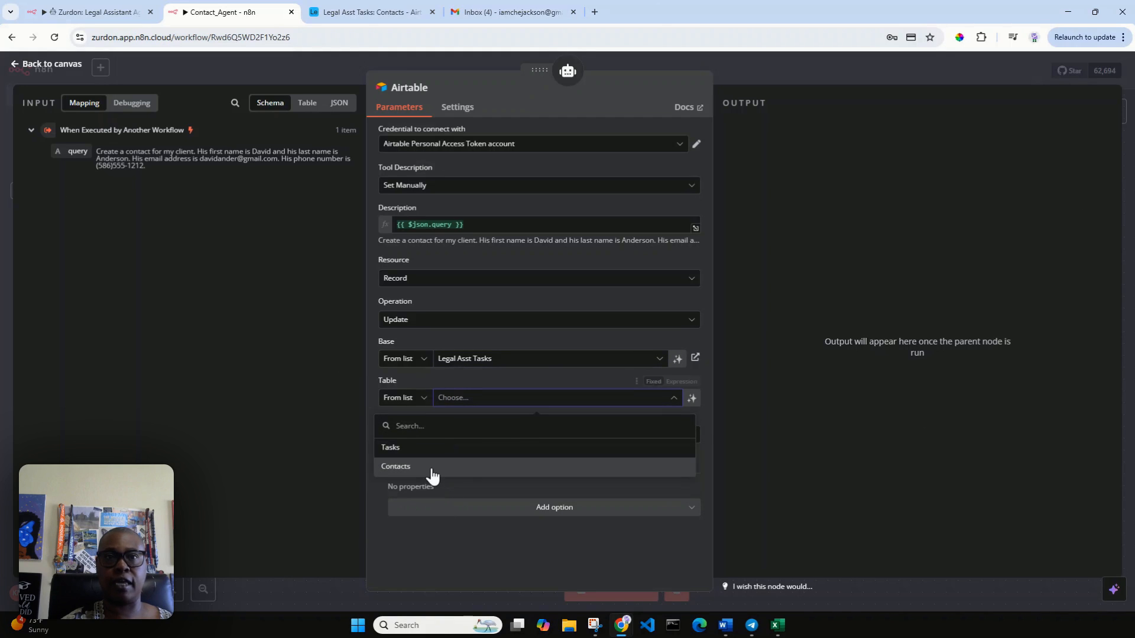
{"action": "left_click", "coordinate": [431, 467]}
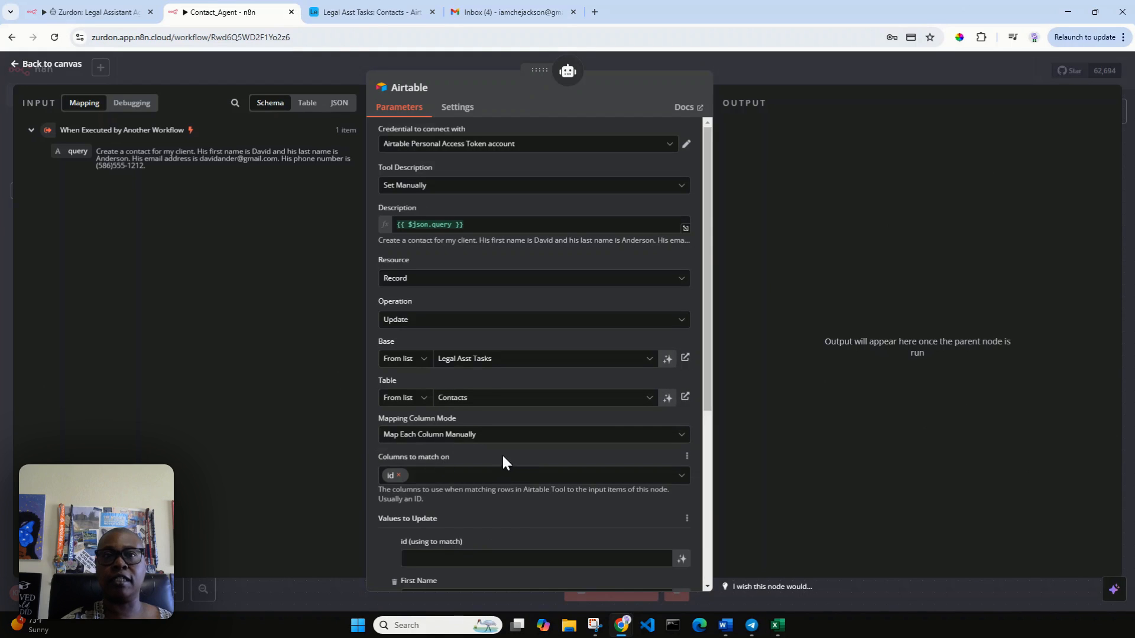
Step: Let the model define the record id, First Name, Last Name, Email, Phone Number and Type
{"action": "scroll", "coordinate": [510, 451], "scroll_direction": "down", "scroll_amount": 3}
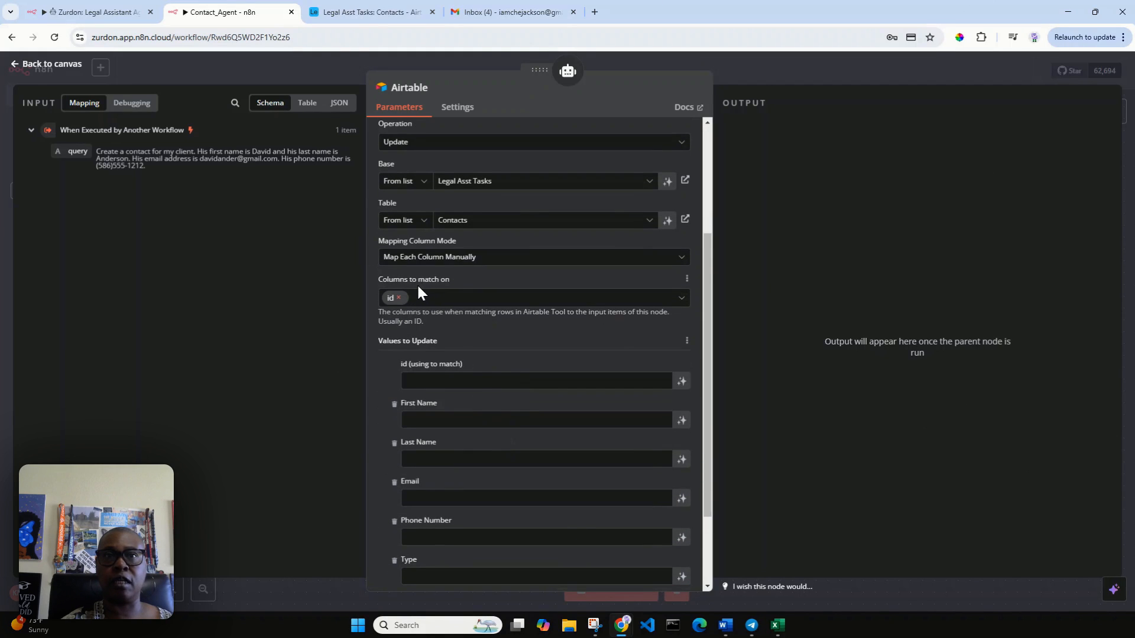
{"action": "left_click", "coordinate": [683, 385]}
{"action": "left_click", "coordinate": [681, 437]}
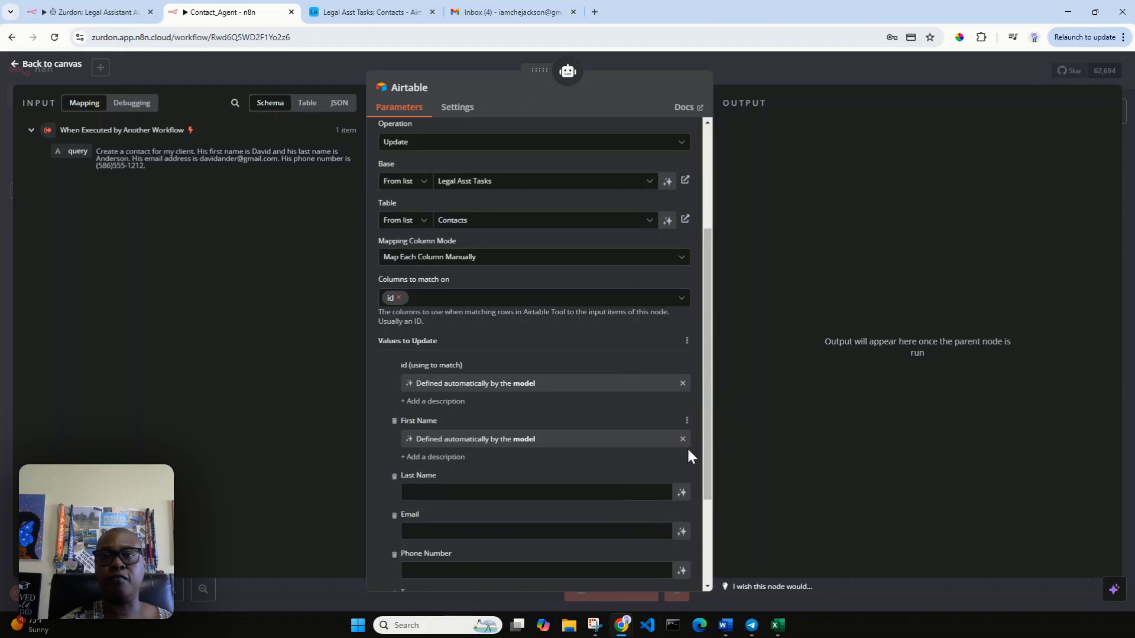
{"action": "left_click", "coordinate": [682, 492]}
{"action": "scroll", "coordinate": [679, 466], "scroll_direction": "down", "scroll_amount": 2}
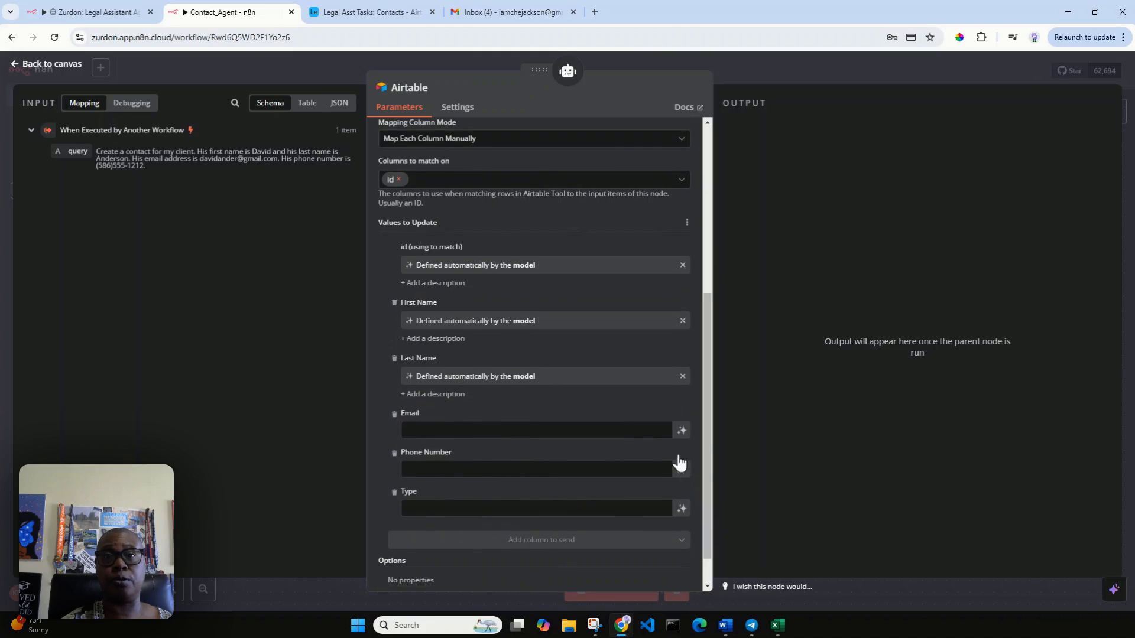
{"action": "left_click", "coordinate": [681, 431]}
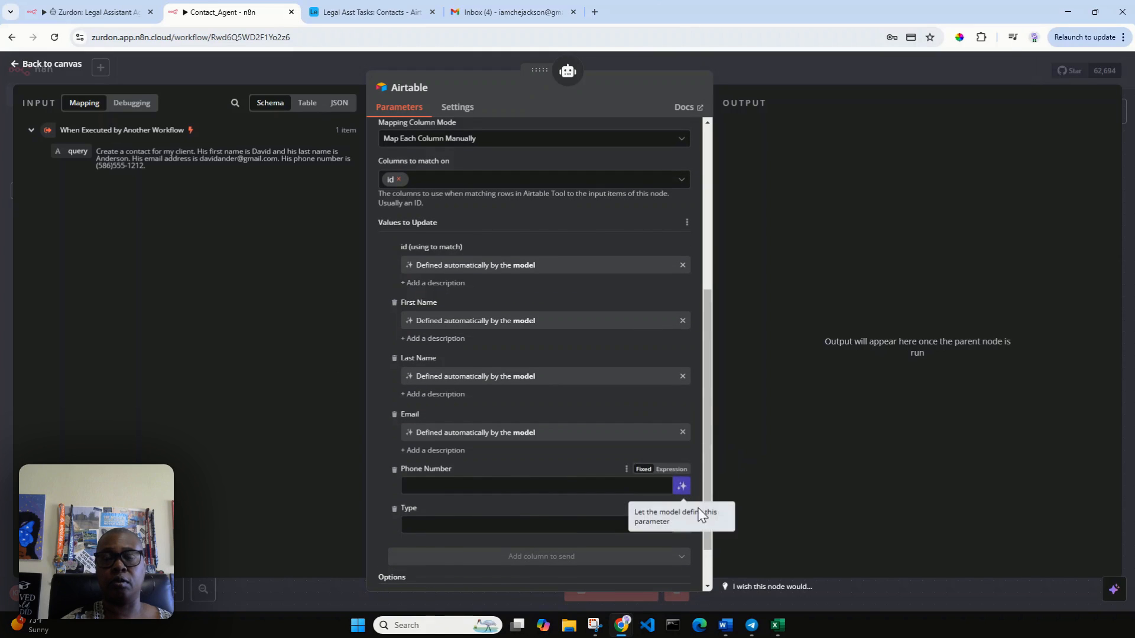
{"action": "left_click", "coordinate": [682, 486]}
{"action": "left_click", "coordinate": [682, 542]}
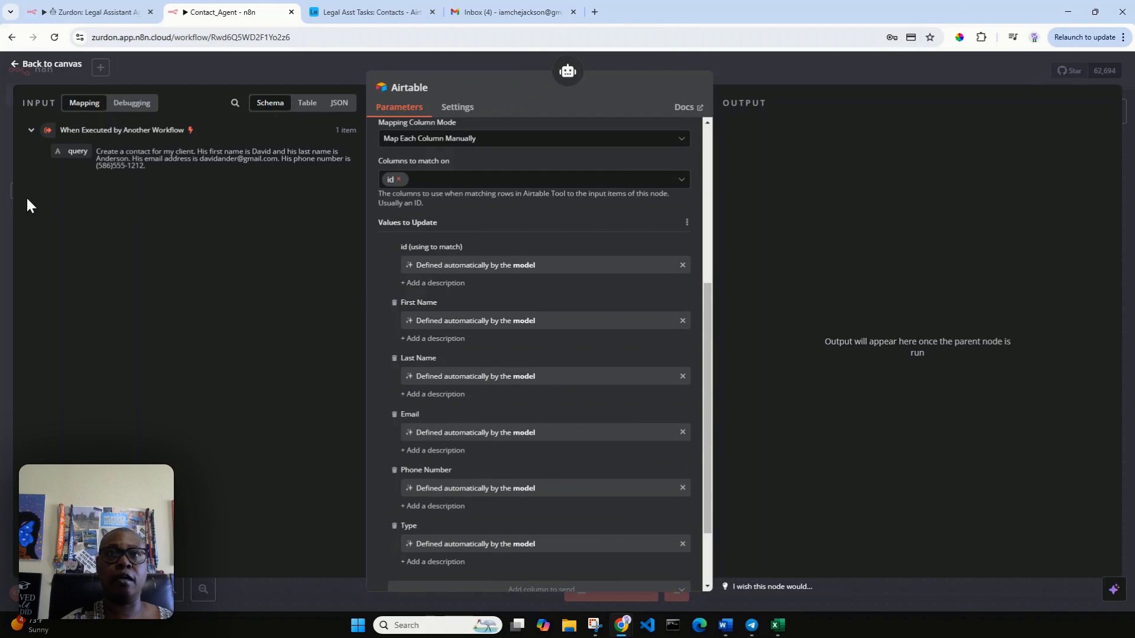
Step: Rename the Airtable tool node to 'Update' and go back to the canvas
{"action": "left_click", "coordinate": [423, 90]}
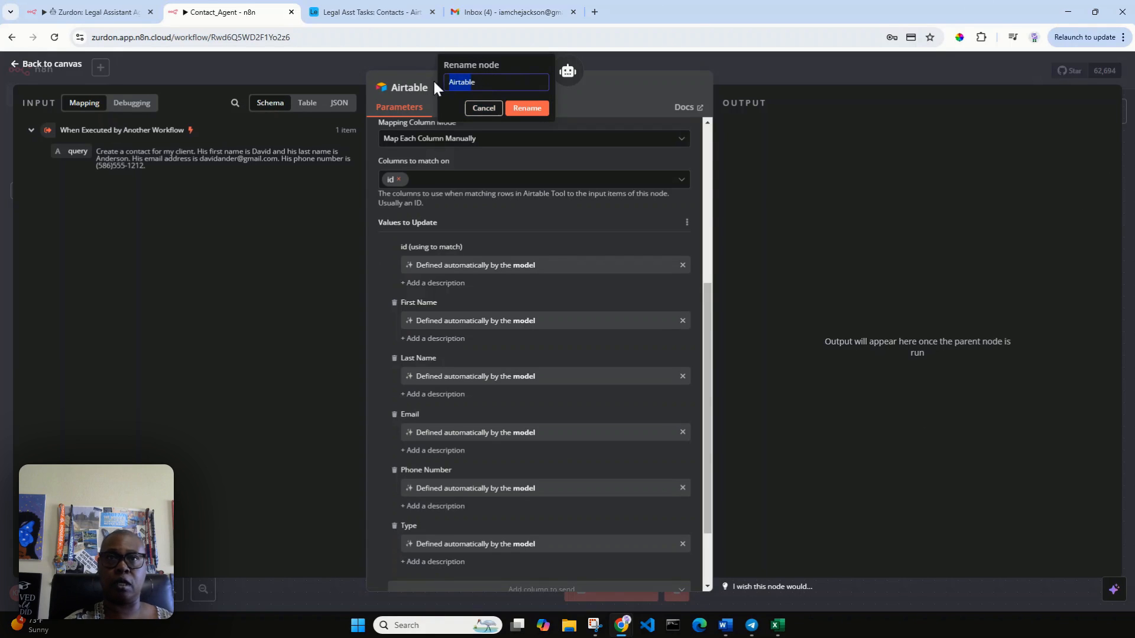
{"action": "left_click_drag", "start_coordinate": [488, 79], "coordinate": [441, 73]}
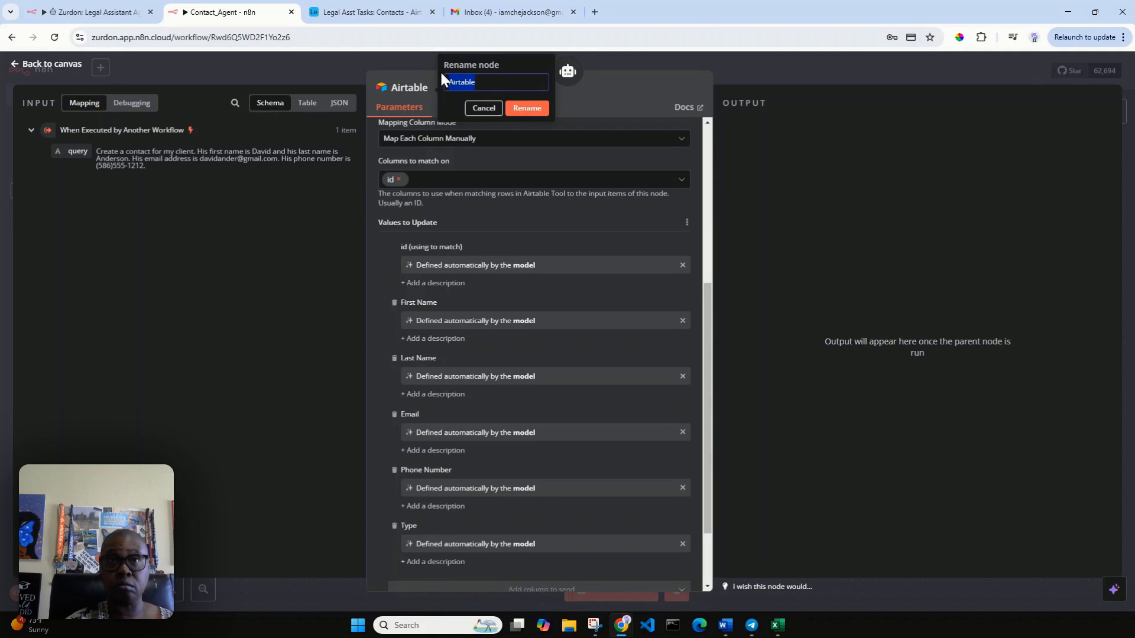
{"action": "type", "text": "Updat"}
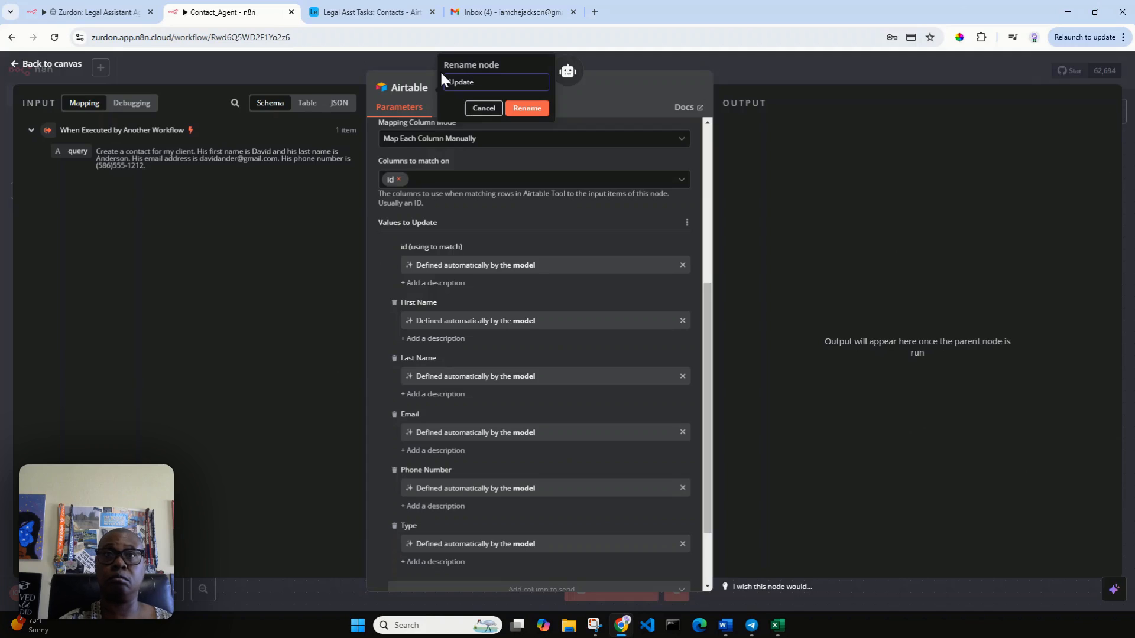
{"action": "type", "text": "e"}
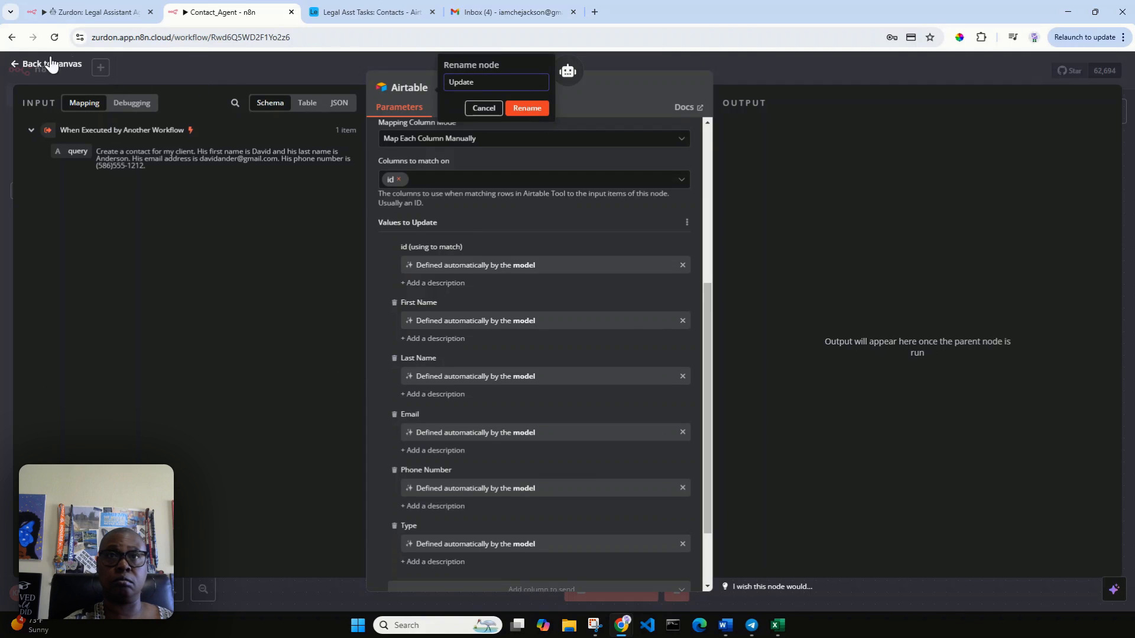
{"action": "key", "text": "Return"}
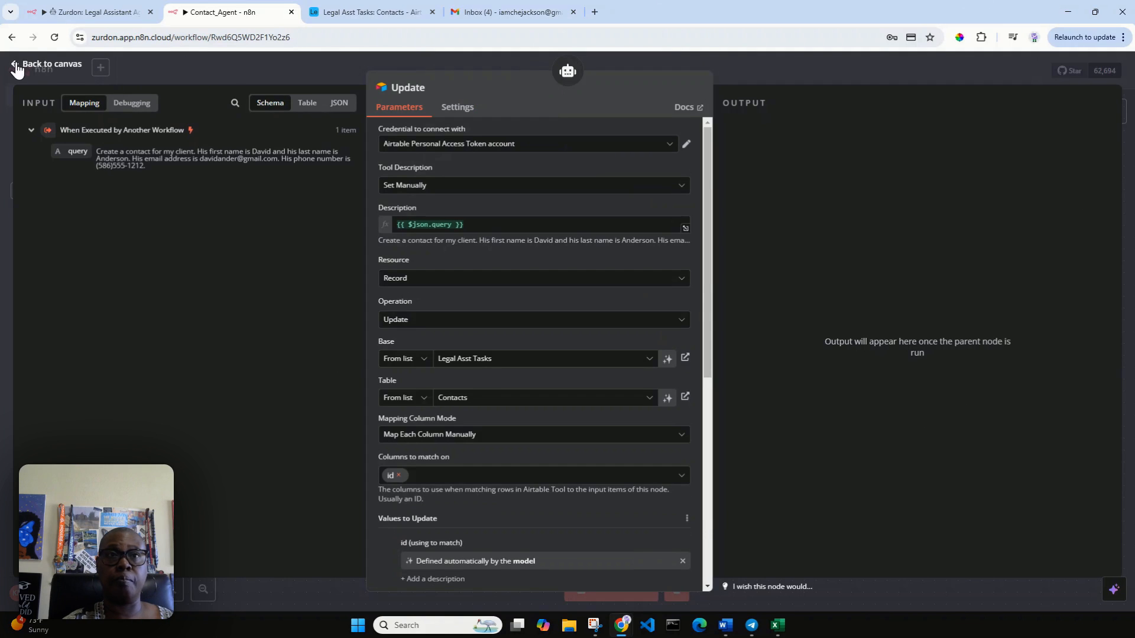
{"action": "left_click", "coordinate": [25, 65]}
Step: Rewrite the trigger's pinned query to ask for a contact's phone number update with a new area code, and save it
{"action": "left_click", "coordinate": [294, 298]}
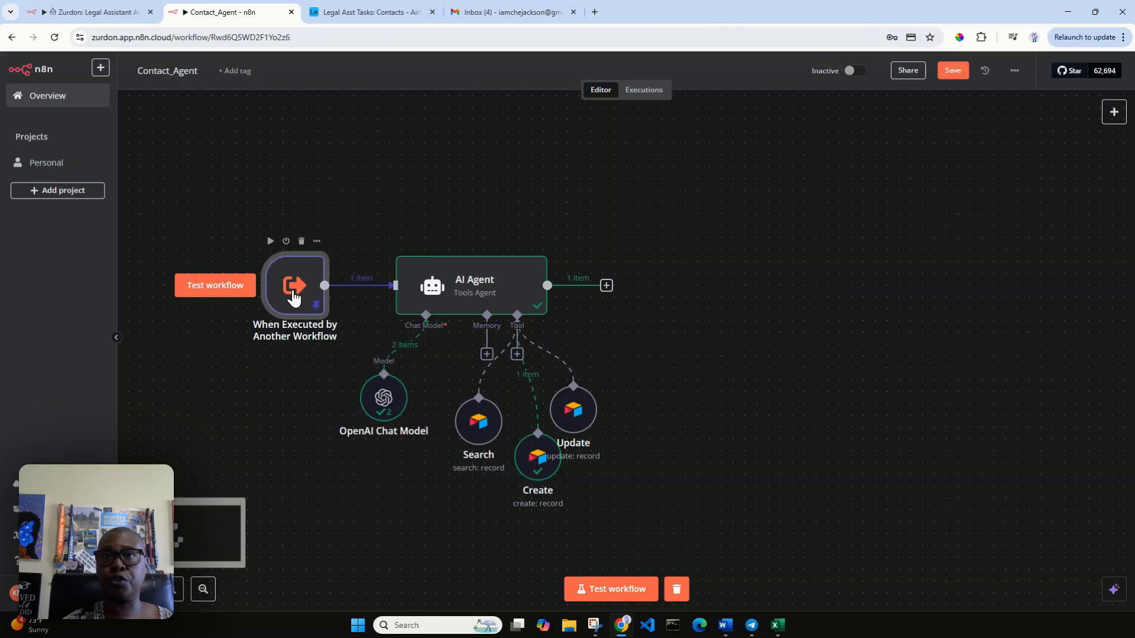
{"action": "double_click", "coordinate": [294, 299]}
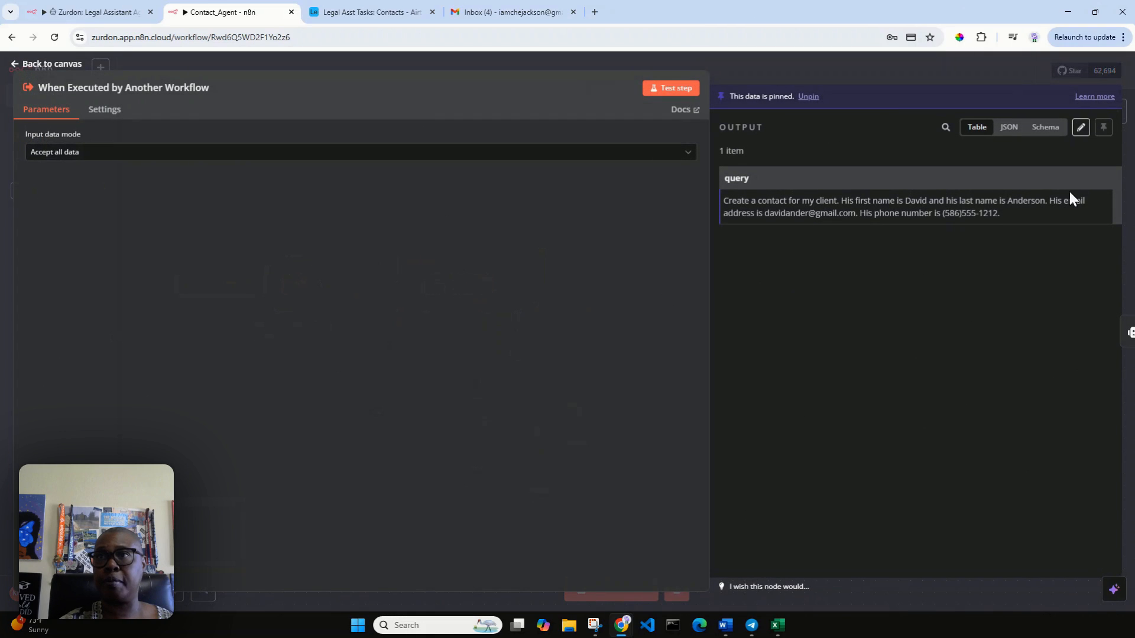
{"action": "left_click", "coordinate": [1080, 127]}
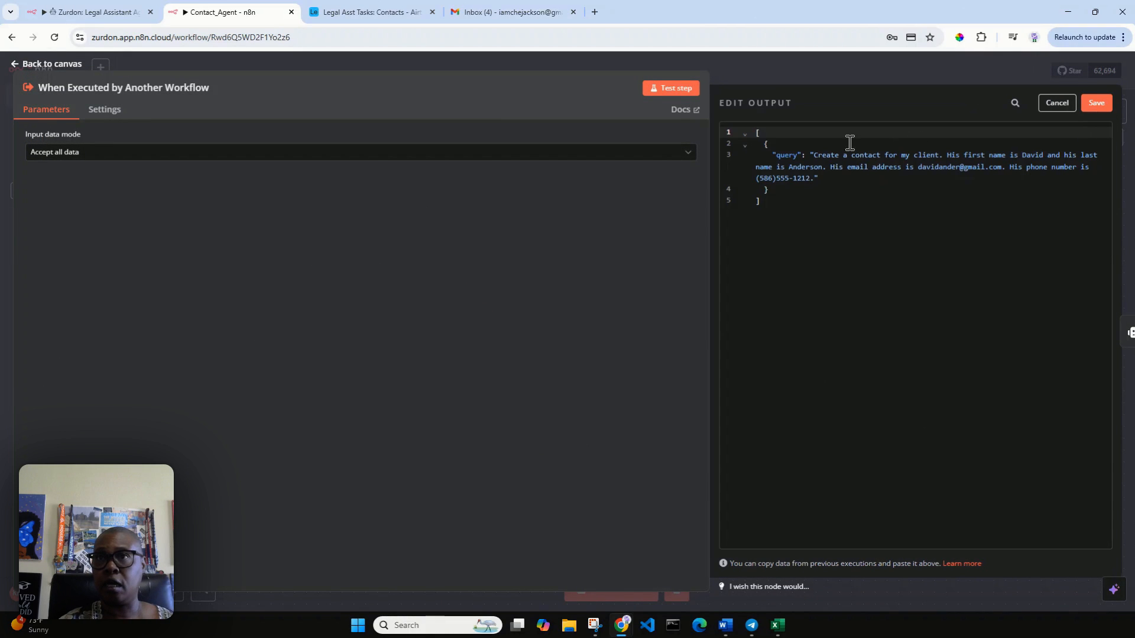
{"action": "left_click_drag", "start_coordinate": [816, 156], "coordinate": [1091, 170]}
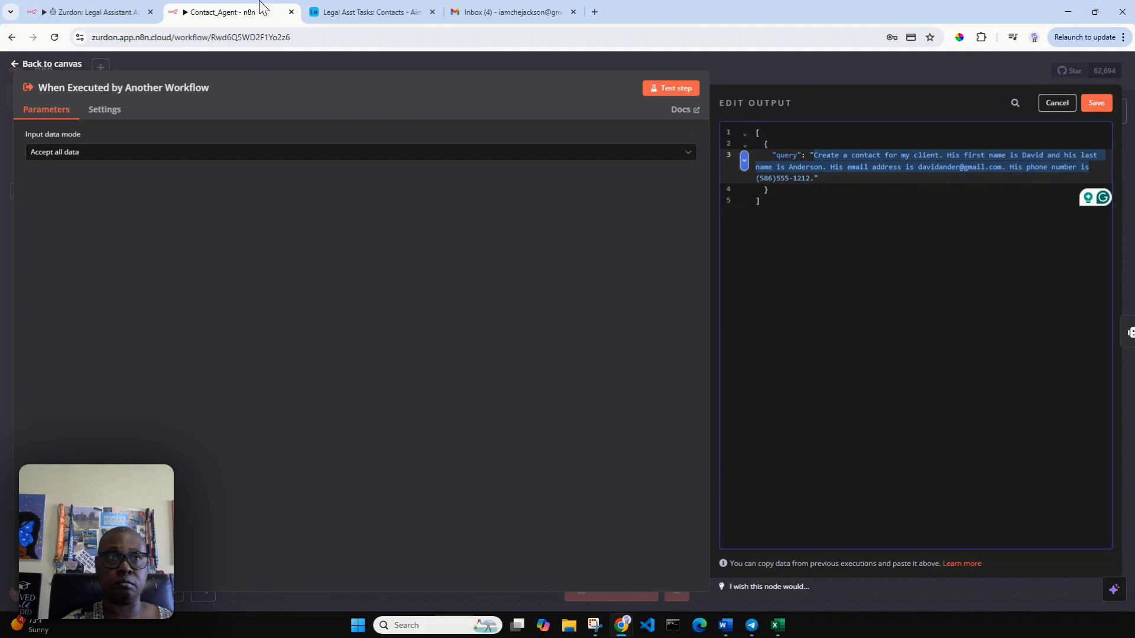
{"action": "left_click", "coordinate": [360, 8]}
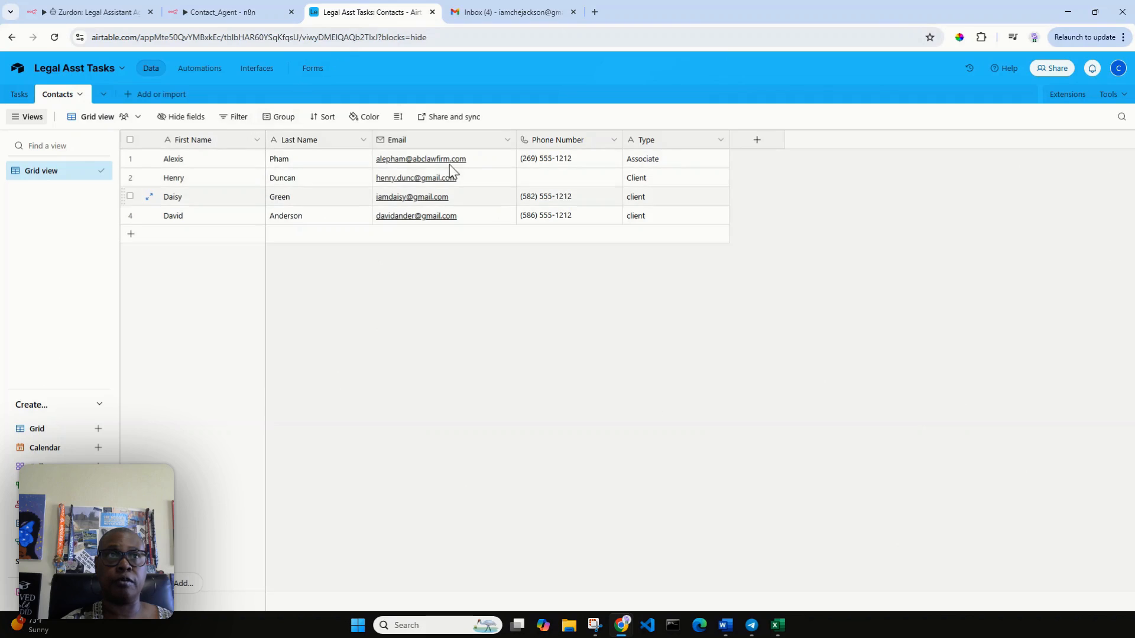
{"action": "left_click", "coordinate": [217, 9]}
{"action": "type", "text": "Updat"}
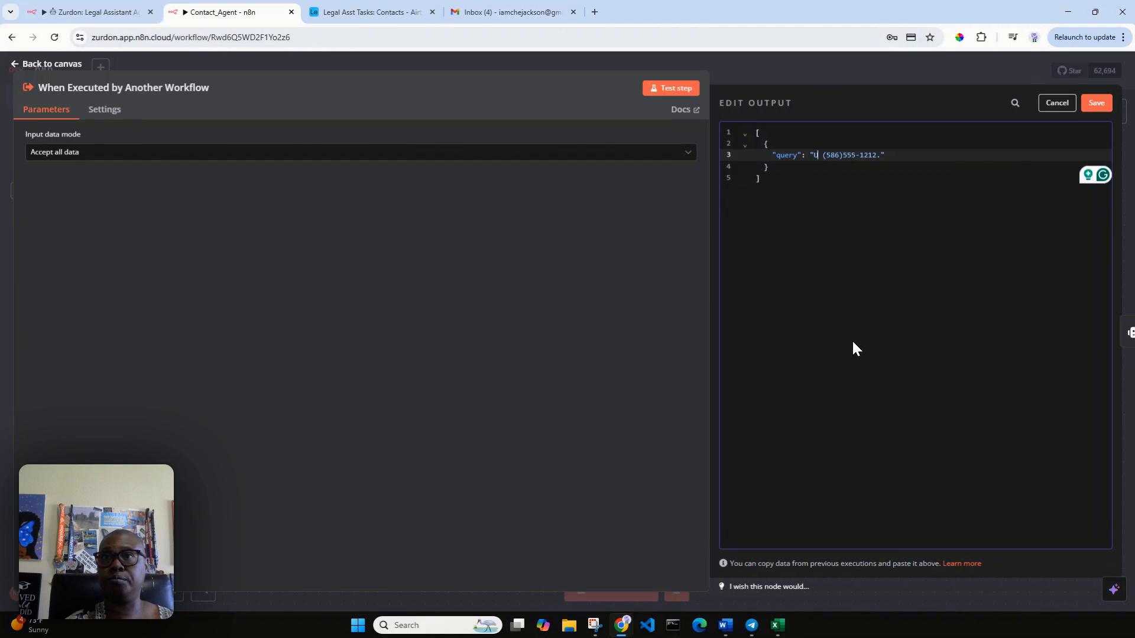
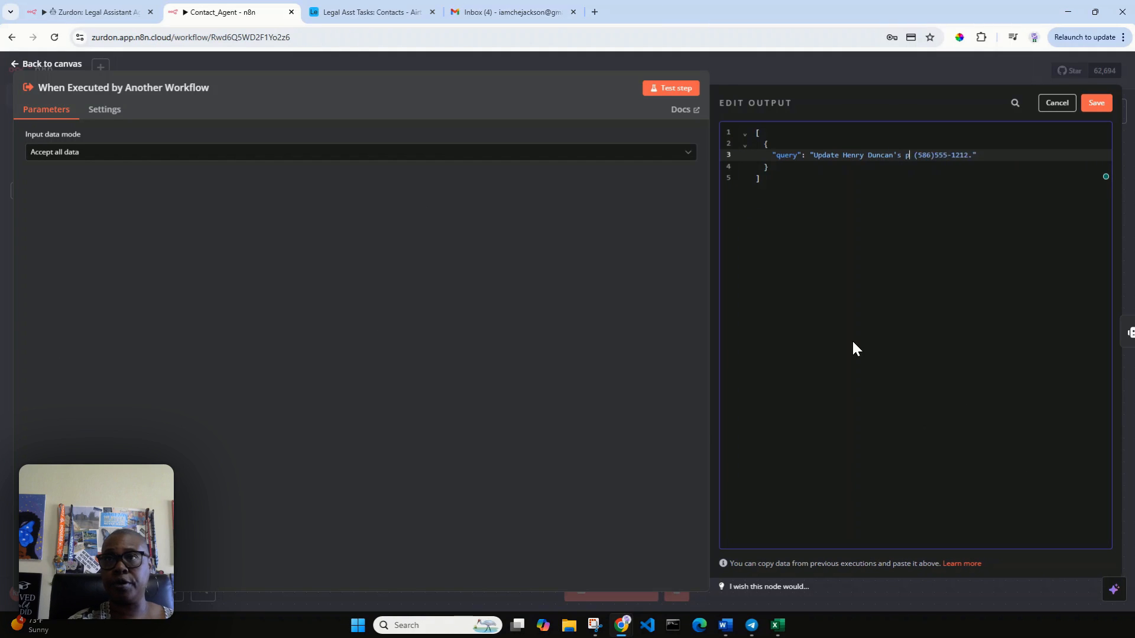
{"action": "type", "text": " number to"}
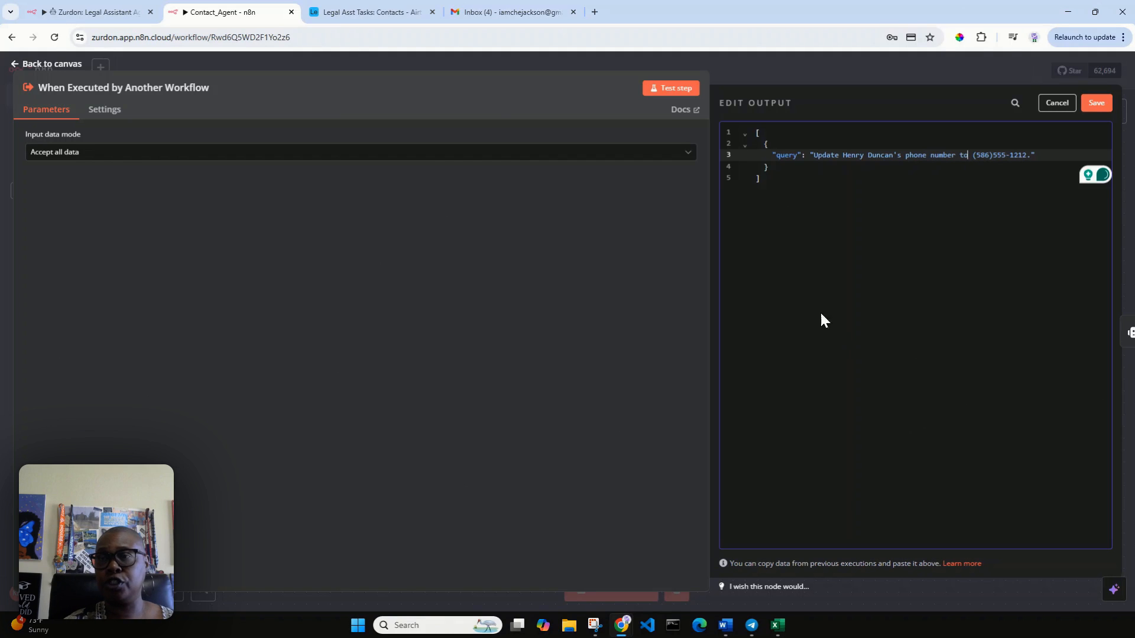
{"action": "left_click", "coordinate": [978, 155]}
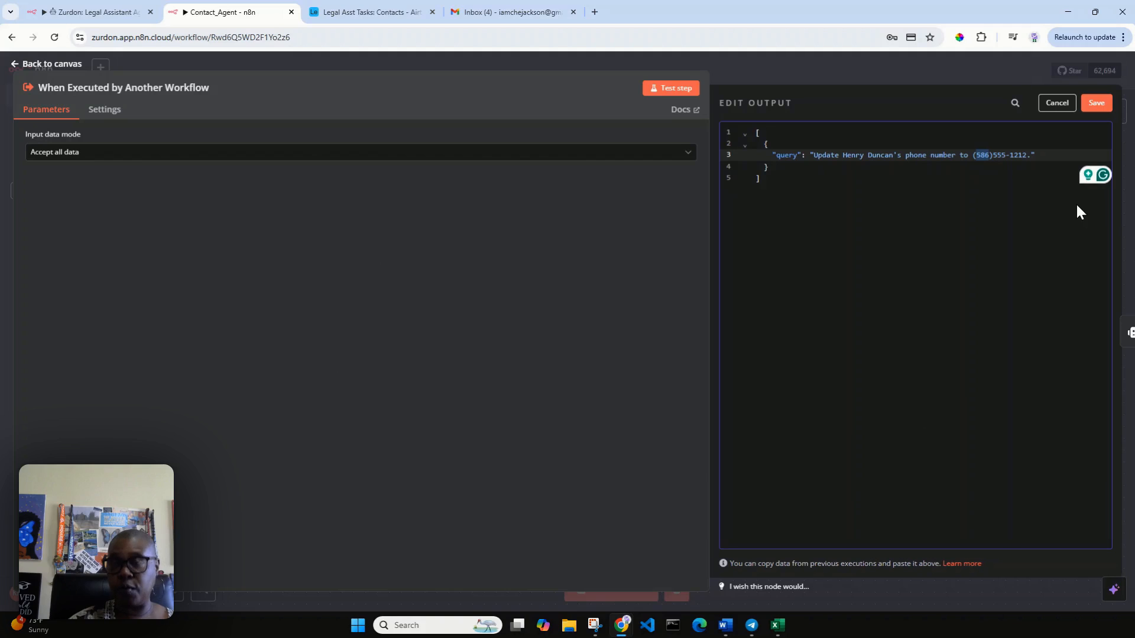
{"action": "type", "text": "954"}
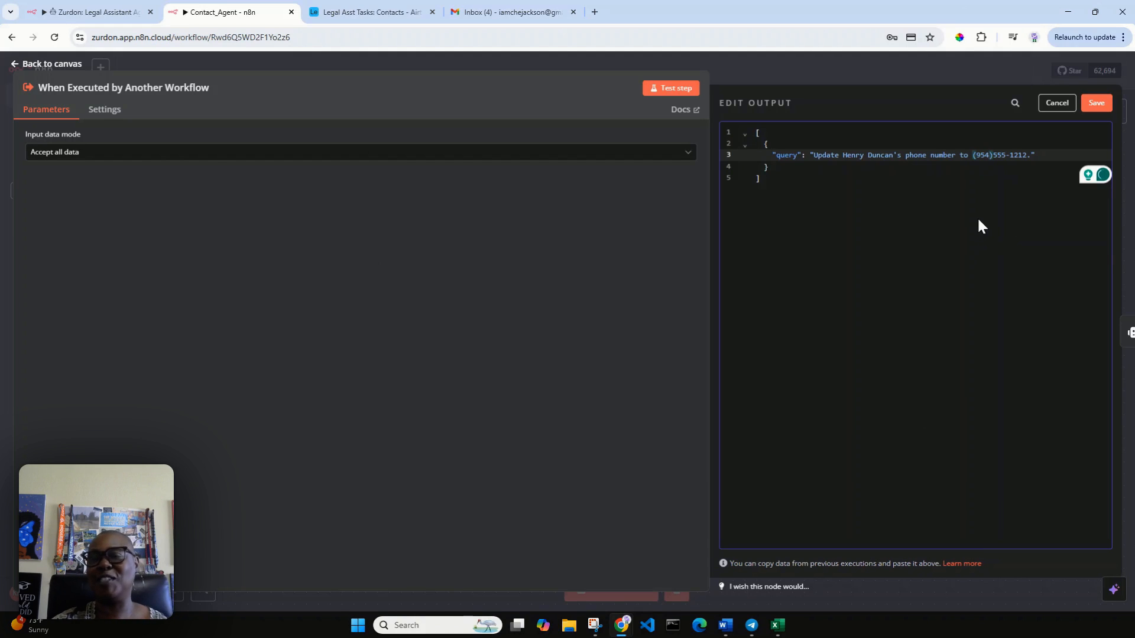
{"action": "left_click", "coordinate": [1097, 104]}
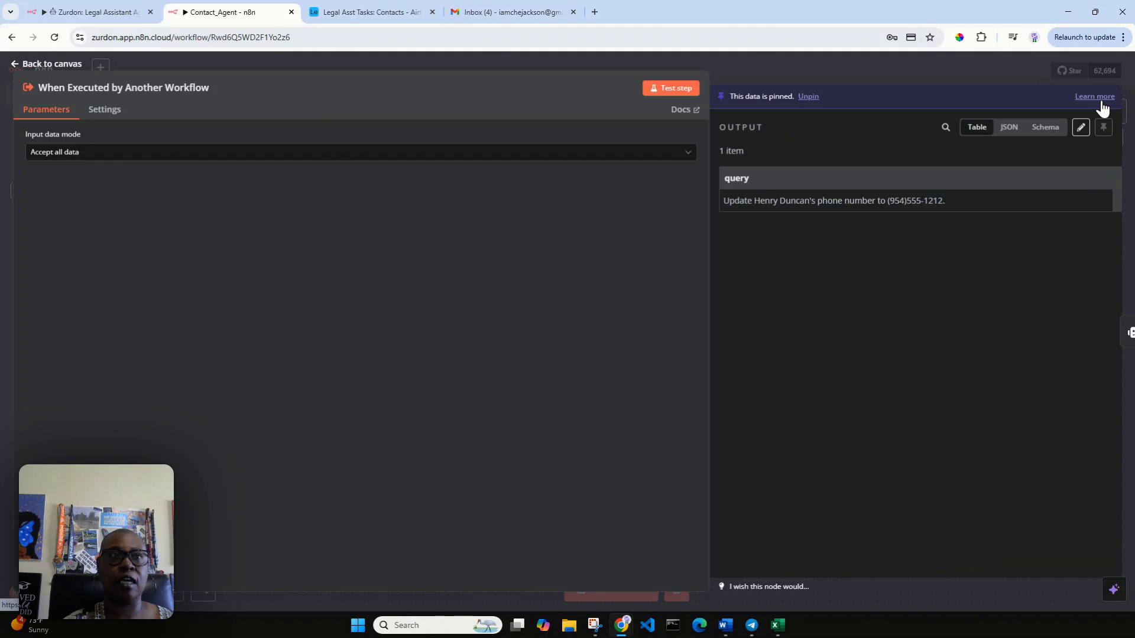
{"action": "left_click", "coordinate": [36, 65]}
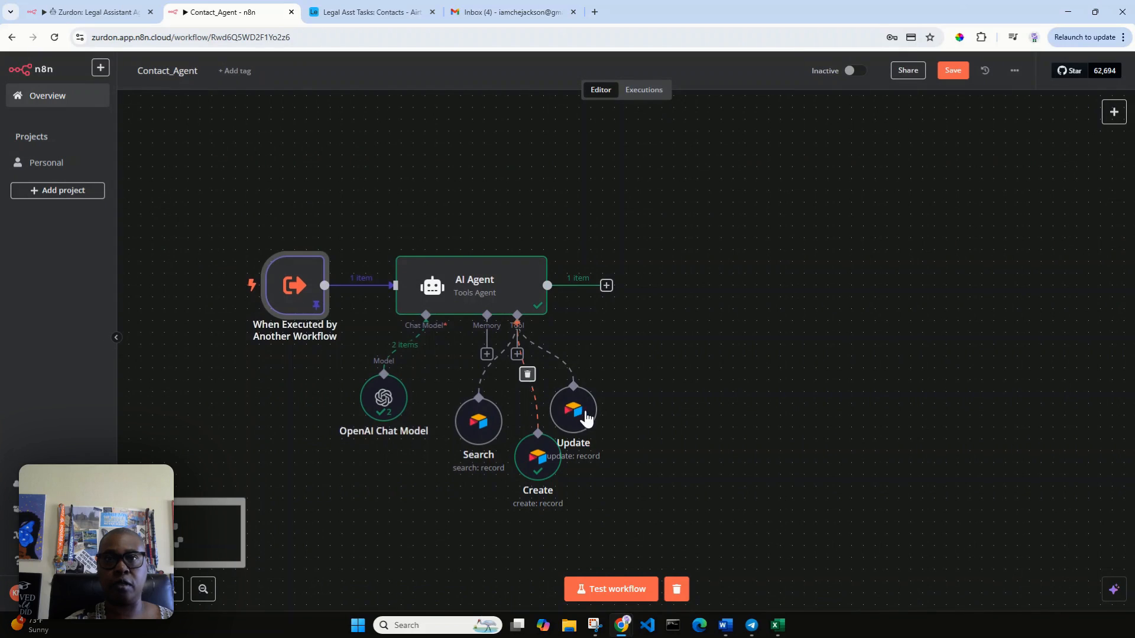
Step: Run the workflow test, then confirm in Airtable that the contact's phone number changed
{"action": "left_click_drag", "start_coordinate": [575, 411], "coordinate": [599, 411]}
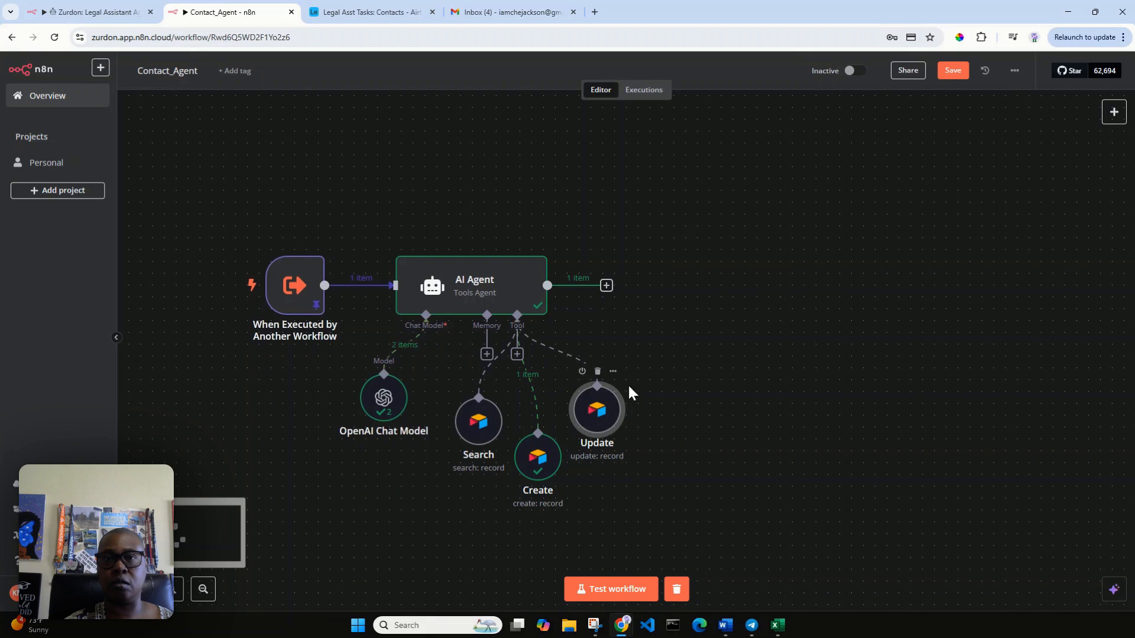
{"action": "left_click", "coordinate": [613, 600]}
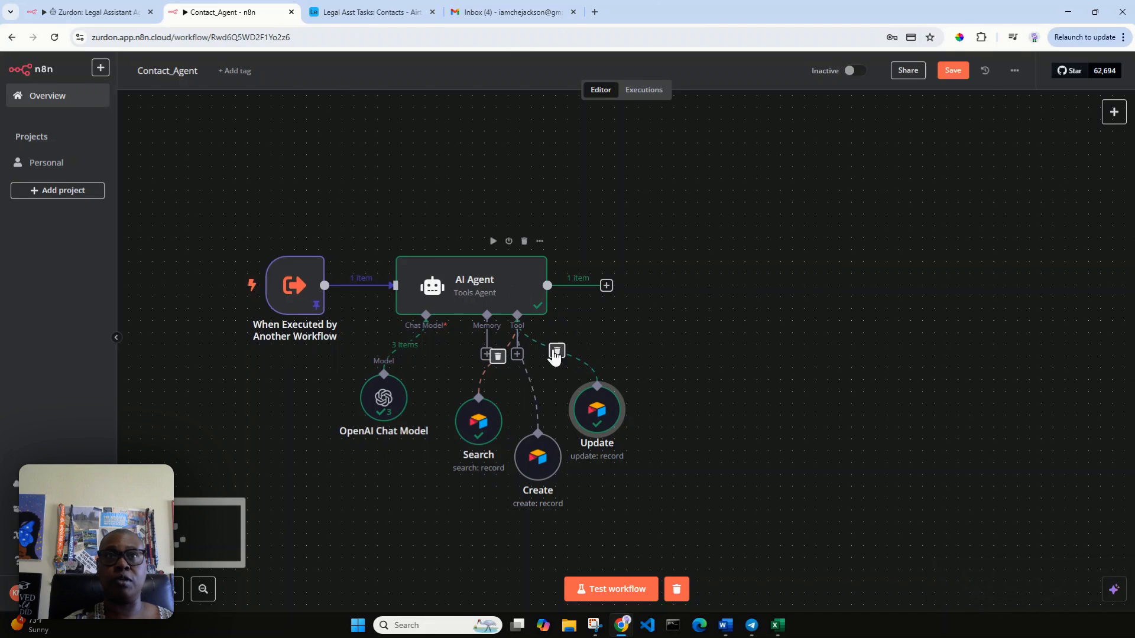
{"action": "left_click", "coordinate": [357, 9]}
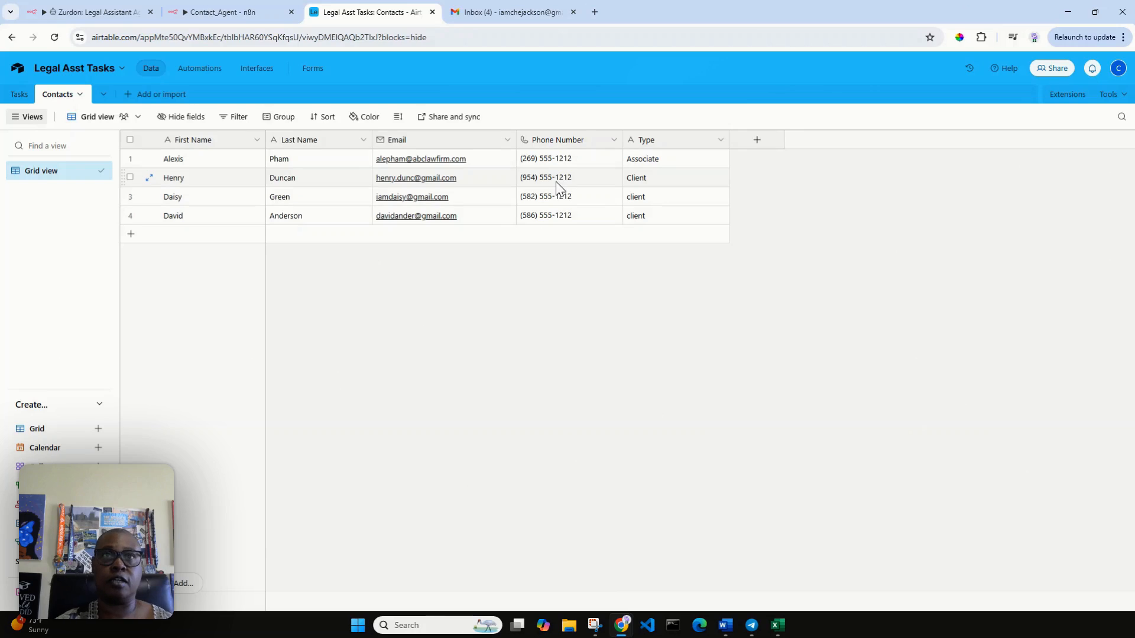
{"action": "left_click", "coordinate": [231, 11]}
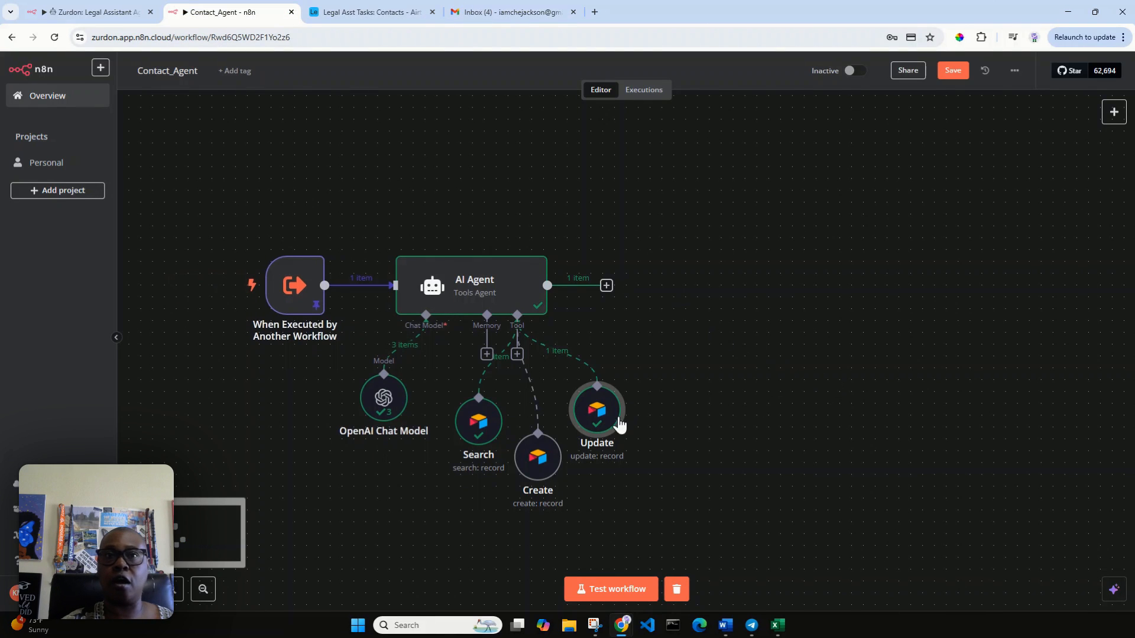
Step: Rename the sub-workflow's AI Agent node to Contact_Agent and save the sub-workflow
{"action": "left_click", "coordinate": [478, 287]}
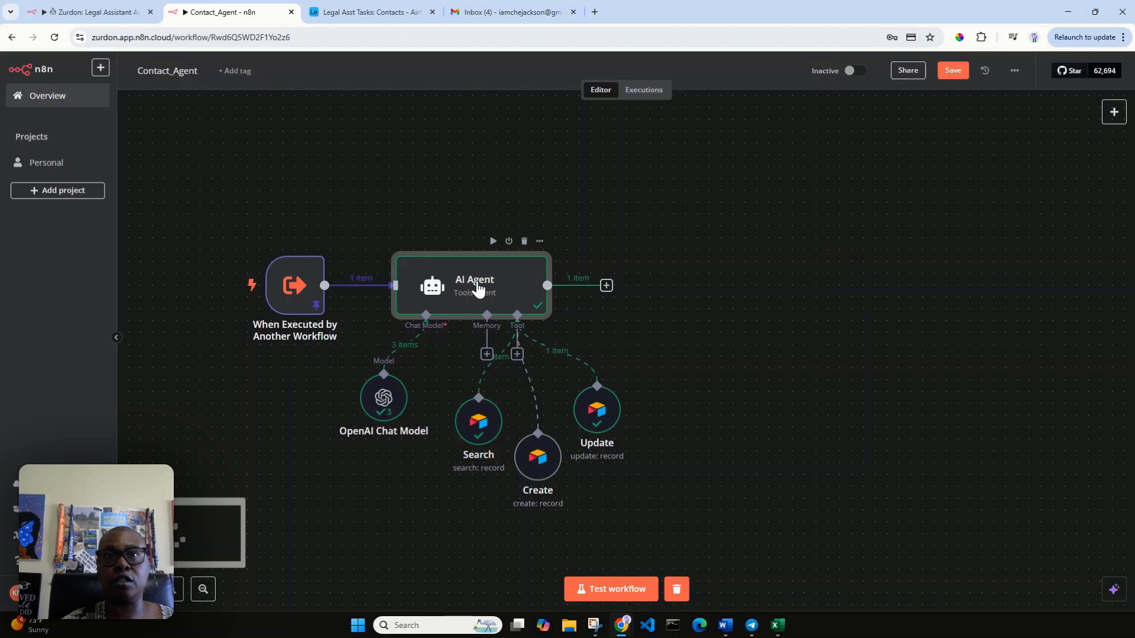
{"action": "double_click", "coordinate": [477, 284]}
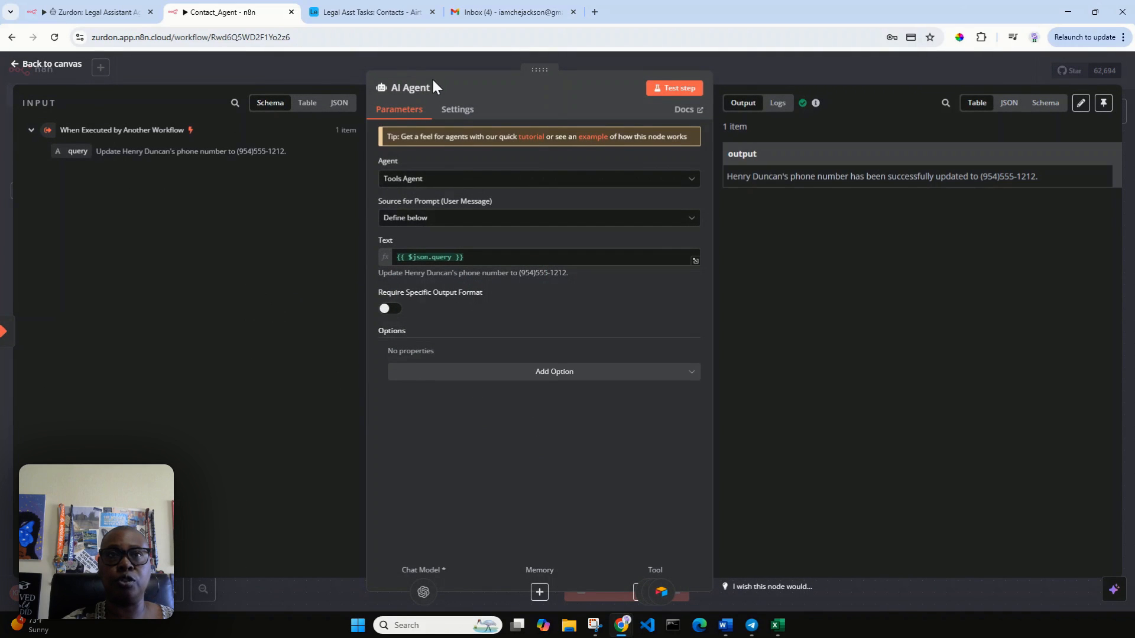
{"action": "left_click", "coordinate": [425, 83]}
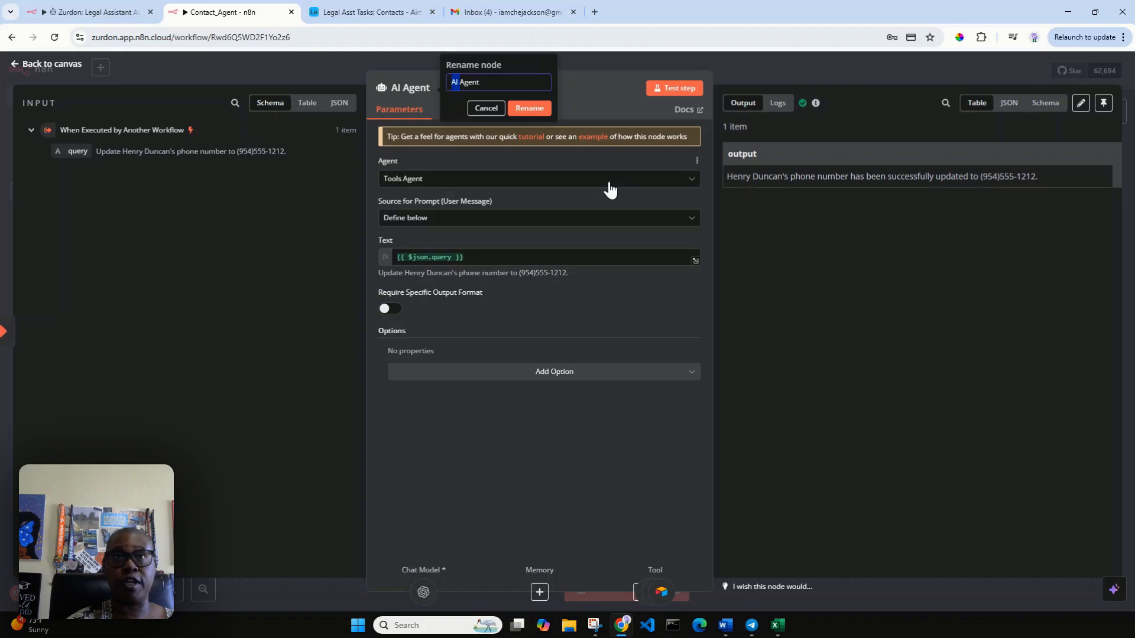
{"action": "type", "text": "Contact"}
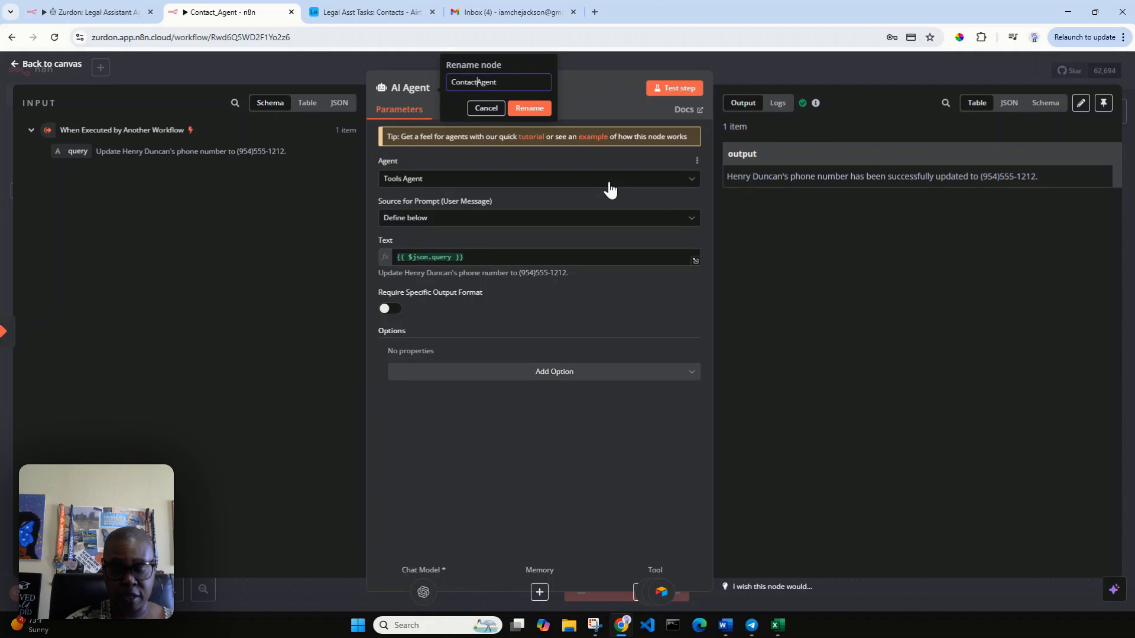
{"action": "type", "text": "_"}
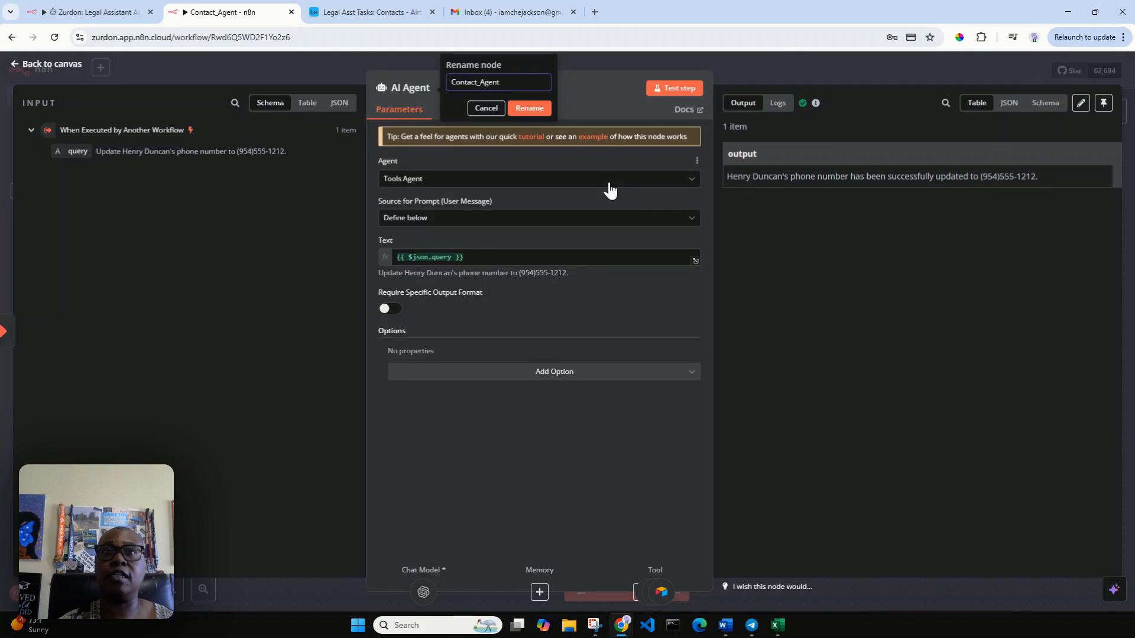
{"action": "left_click", "coordinate": [537, 110]}
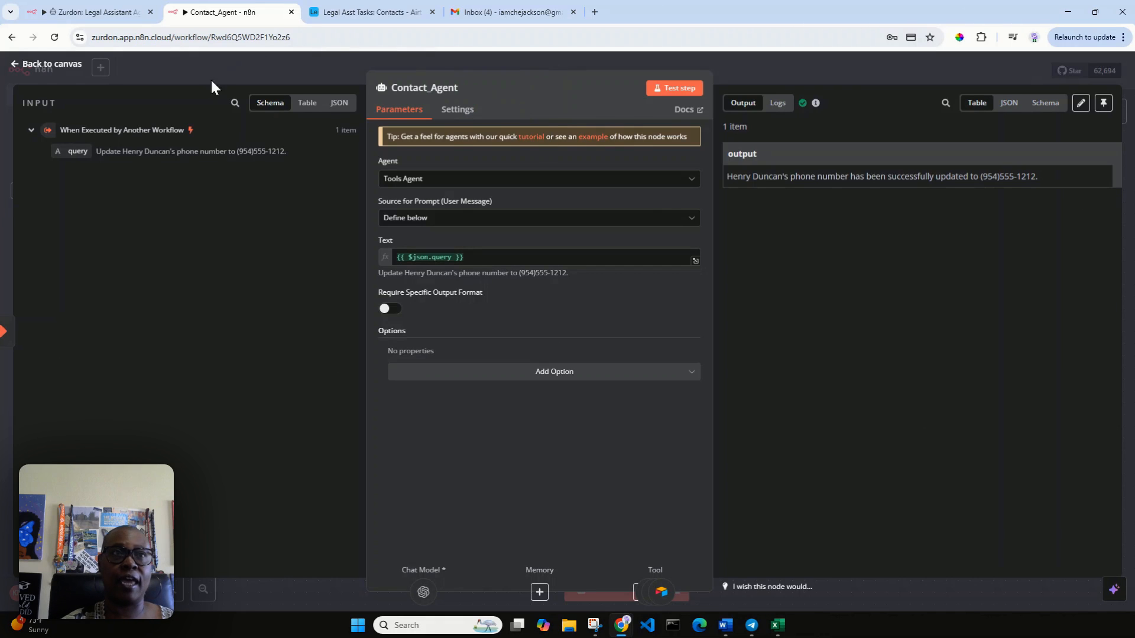
{"action": "left_click", "coordinate": [44, 65]}
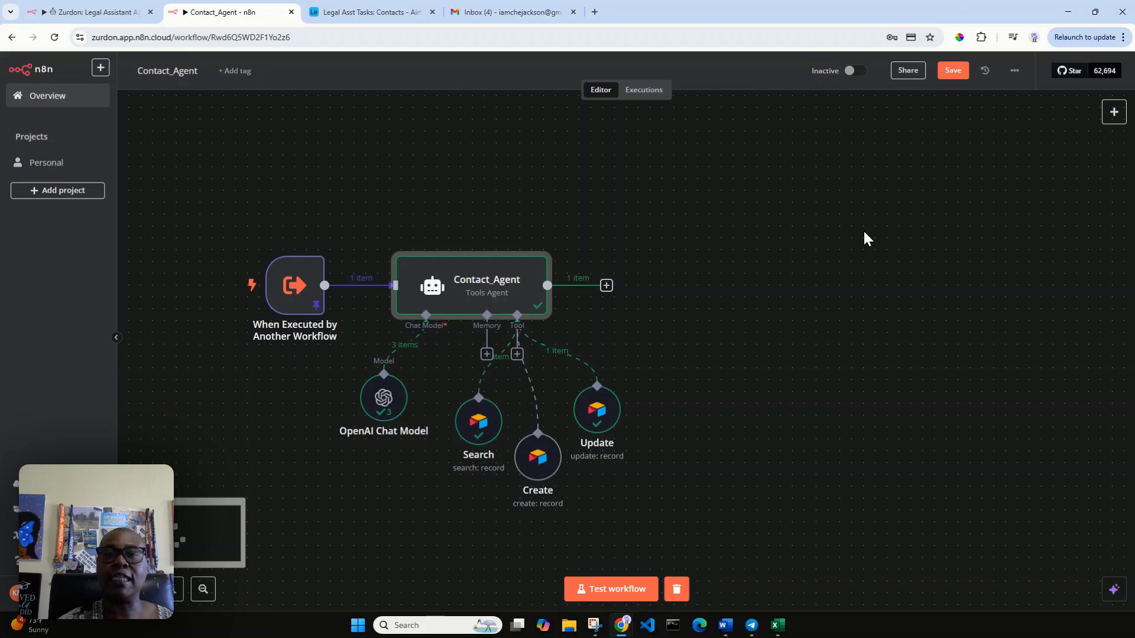
{"action": "left_click", "coordinate": [956, 74]}
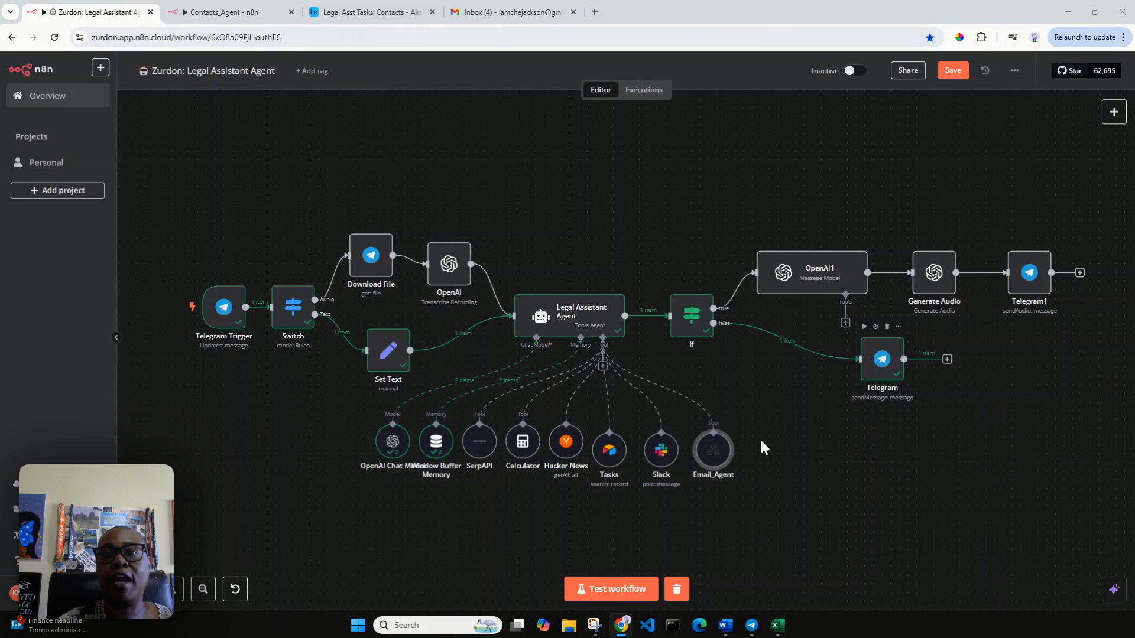
Step: Delete the leftover 'for contacts' wording and line break from the Legal Assistant Agent's system message
{"action": "left_click", "coordinate": [566, 321]}
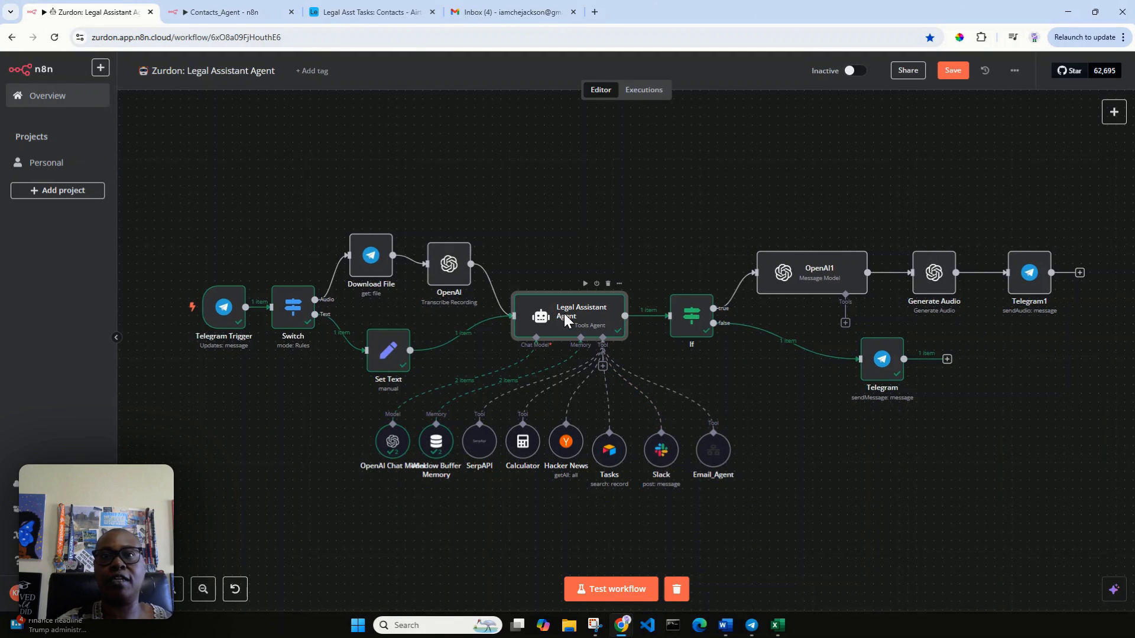
{"action": "double_click", "coordinate": [565, 319]}
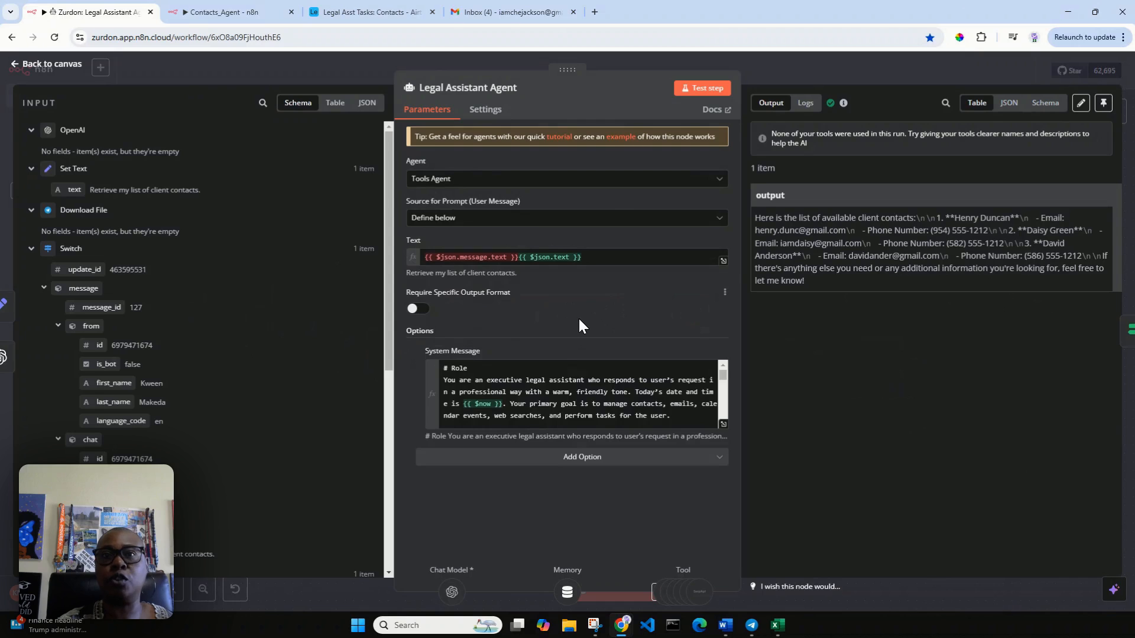
{"action": "left_click", "coordinate": [723, 424]}
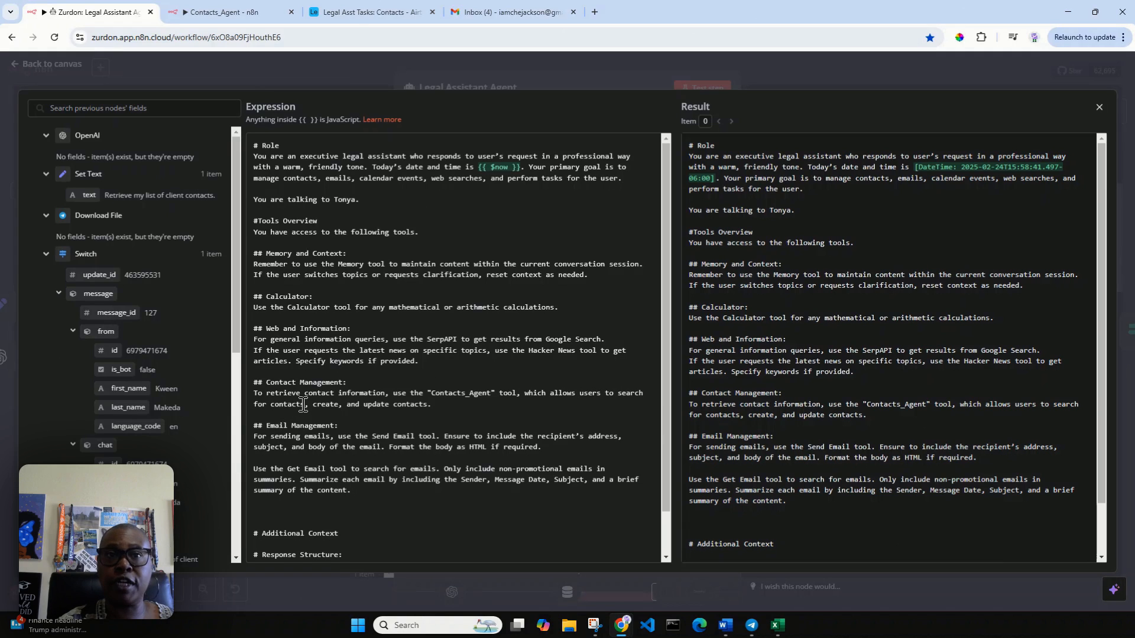
{"action": "left_click_drag", "start_coordinate": [296, 405], "coordinate": [304, 405]}
{"action": "key", "text": "shift+End"}
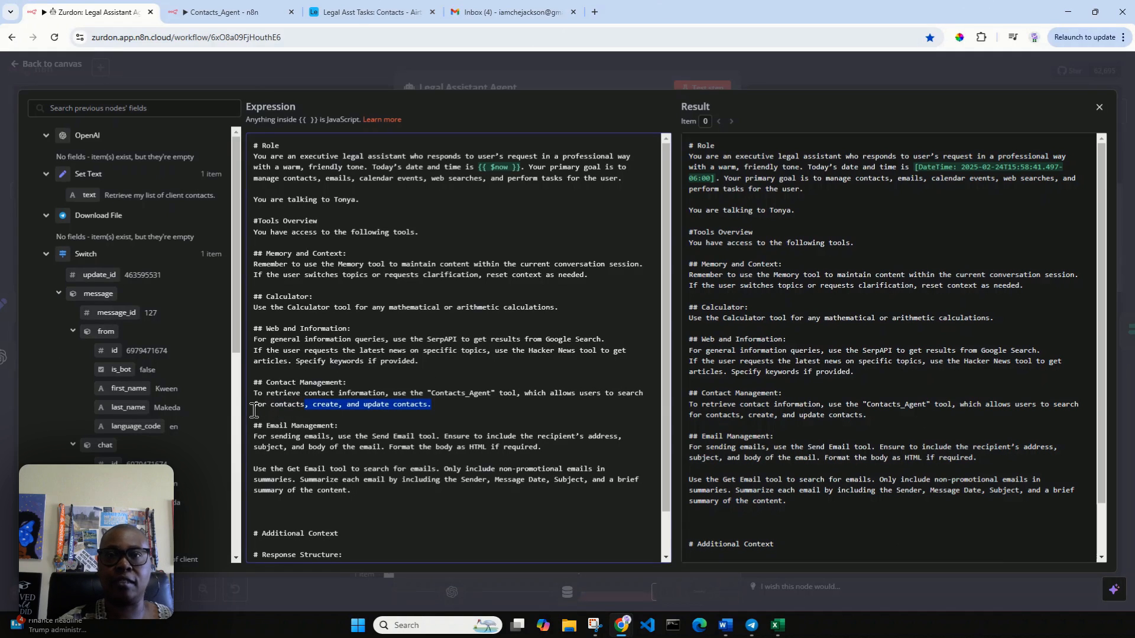
{"action": "key", "text": "shift+Home"}
{"action": "key", "text": "BackSpace"}
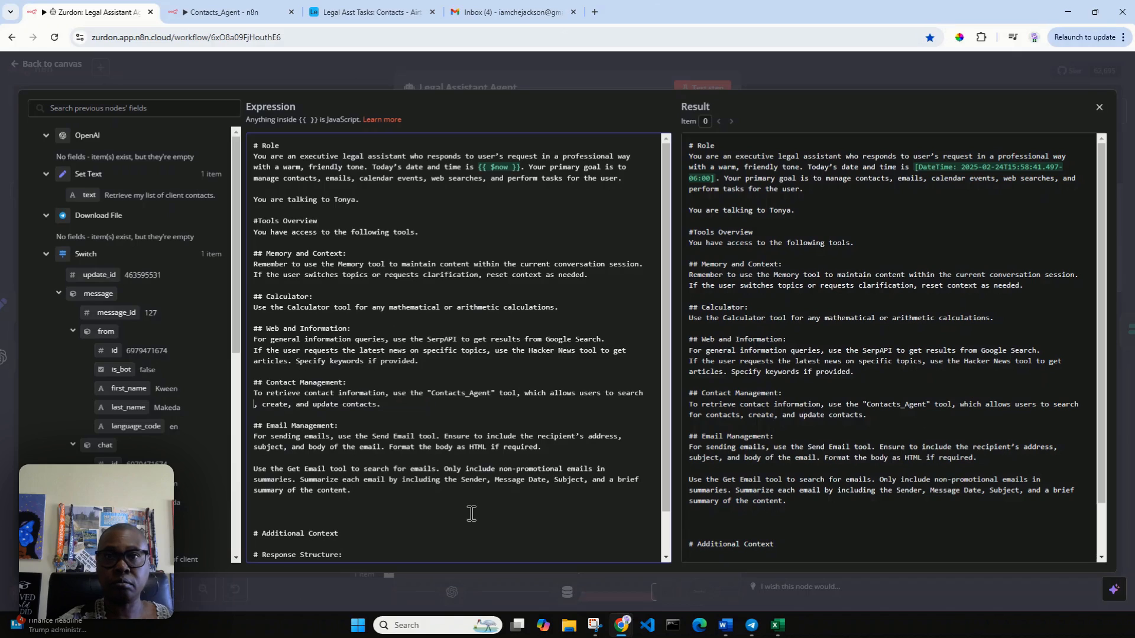
{"action": "key", "text": "BackSpace"}
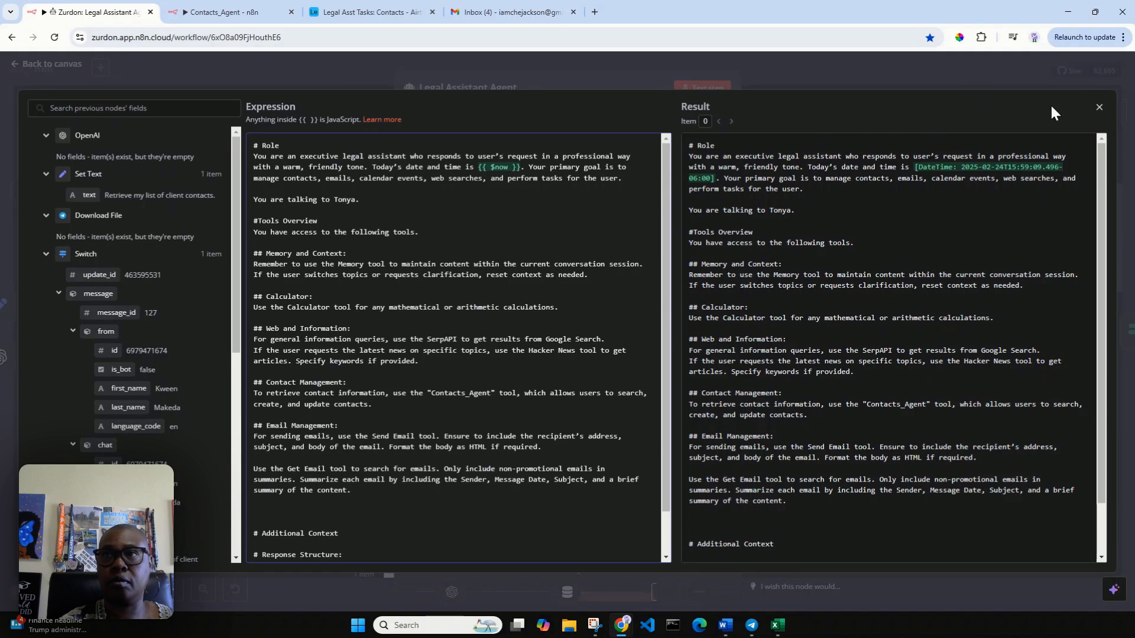
{"action": "left_click", "coordinate": [1098, 107]}
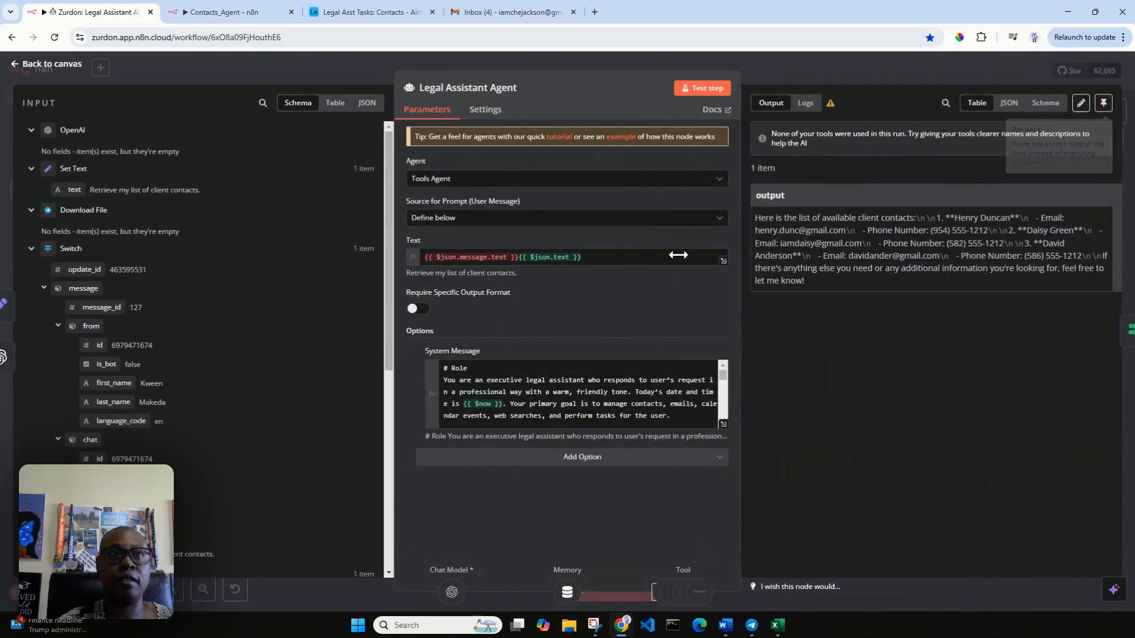
Step: Attach a Call n8n Workflow Tool to the Legal Assistant Agent's tool connector
{"action": "left_click", "coordinate": [24, 64]}
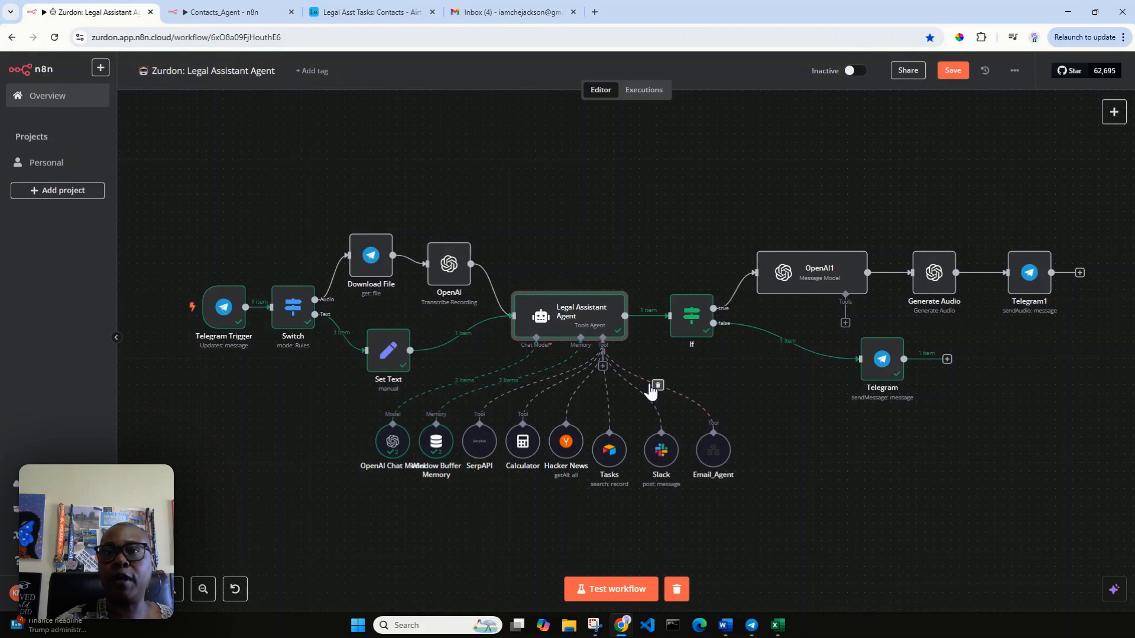
{"action": "left_click", "coordinate": [602, 366]}
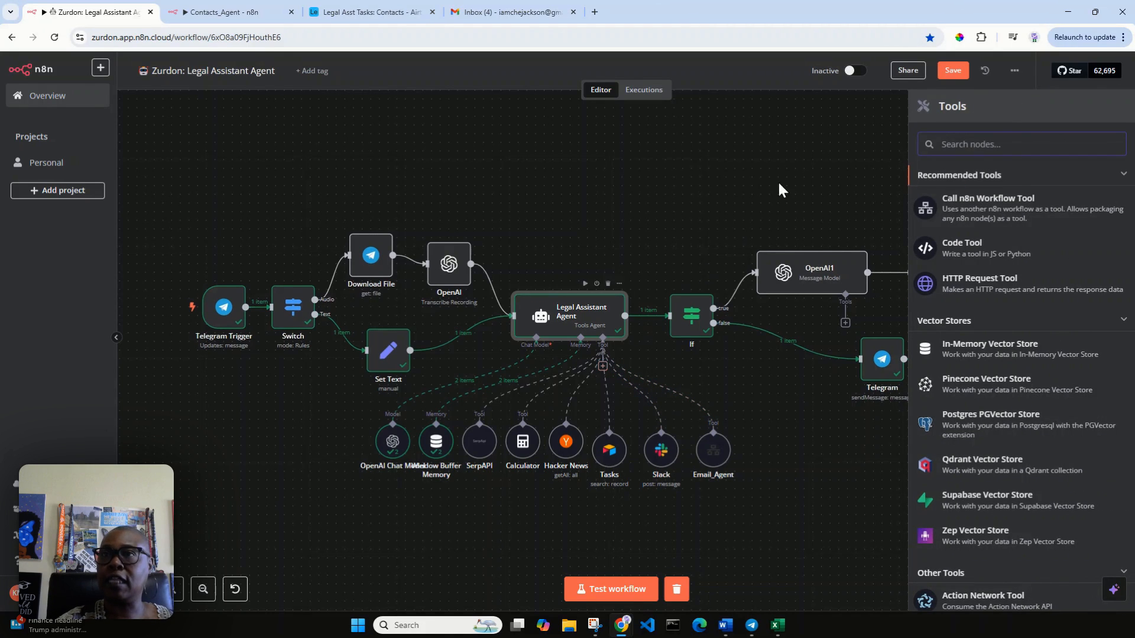
{"action": "left_click", "coordinate": [993, 218]}
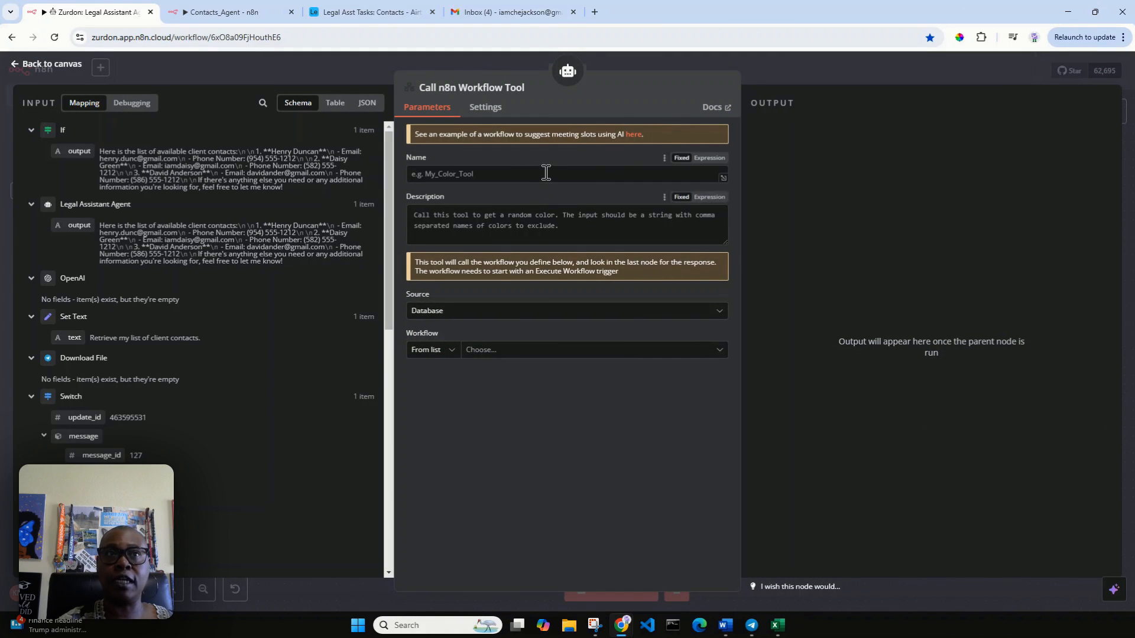
{"action": "left_click", "coordinate": [195, 11]}
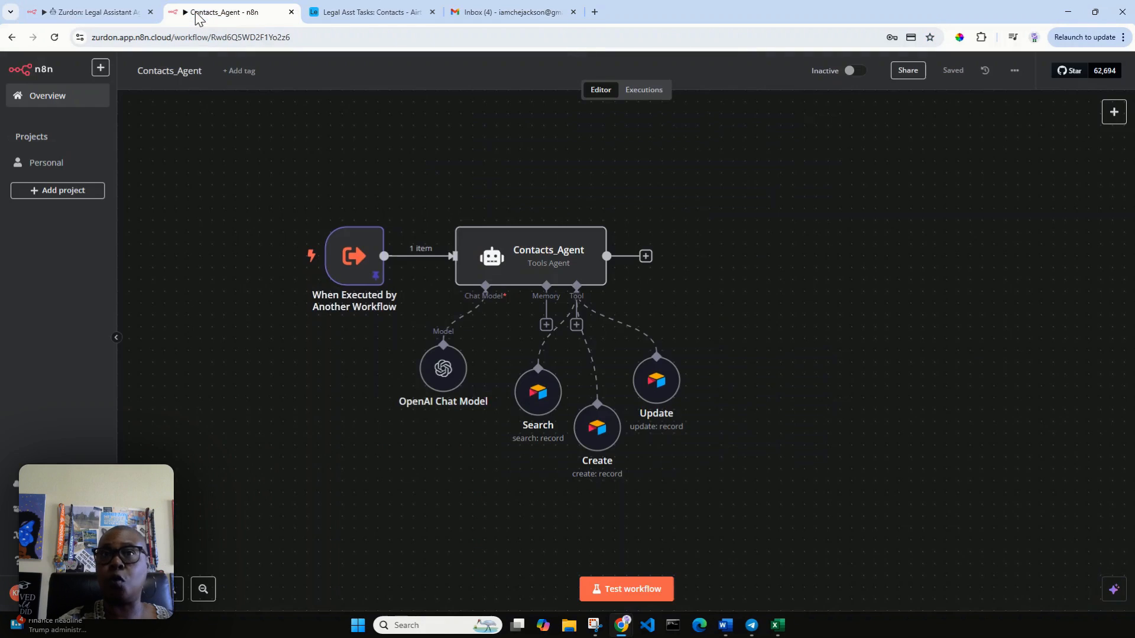
{"action": "left_click", "coordinate": [112, 11]}
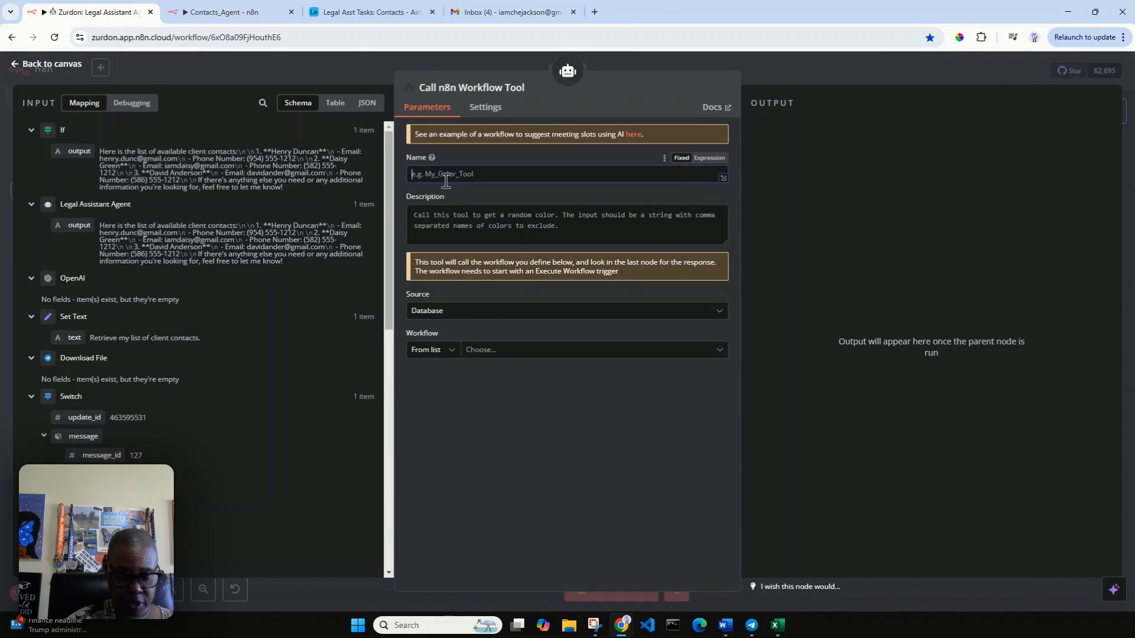
Step: Name the tool Contacts_Agent and begin its description 'Call this tool to search, create, and update co…'
{"action": "type", "text": "Contacts"}
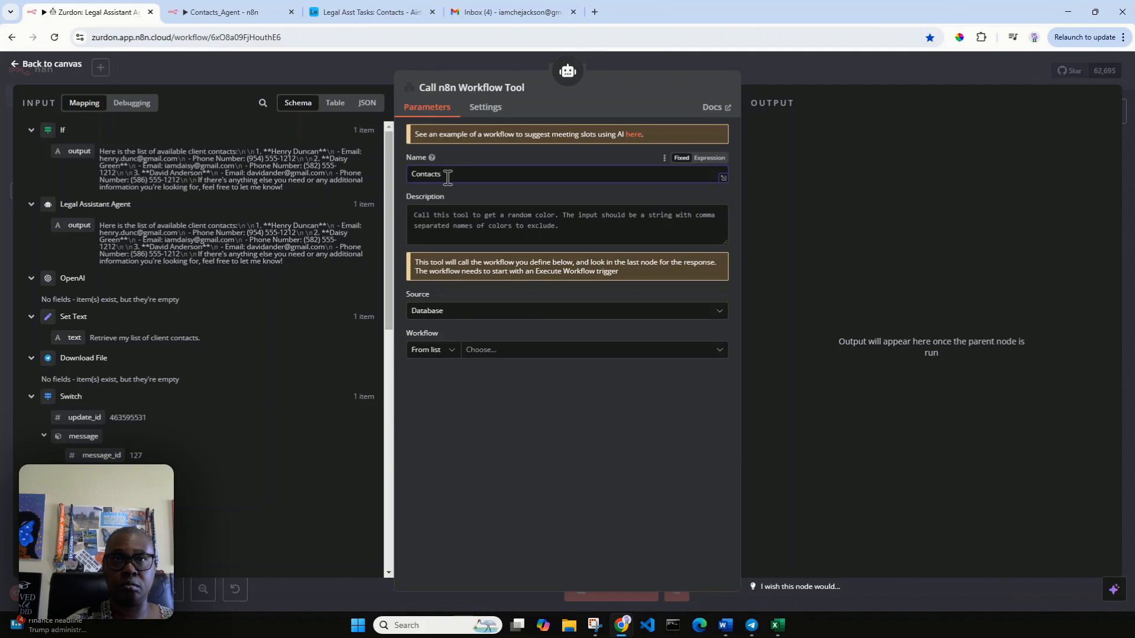
{"action": "type", "text": "_Agent"}
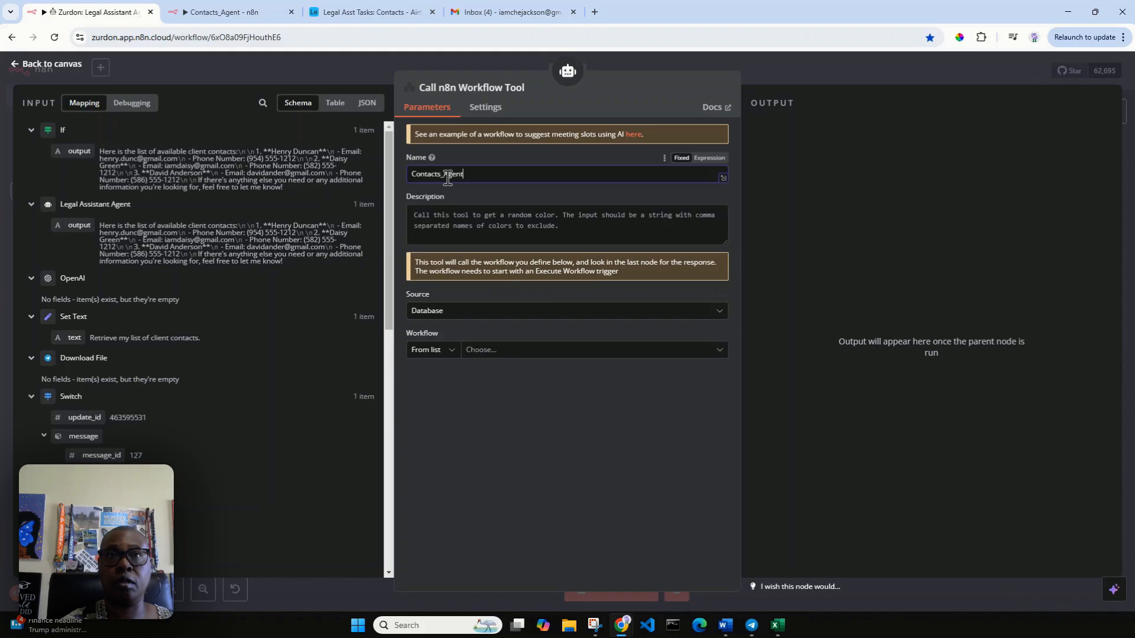
{"action": "left_click", "coordinate": [473, 213]}
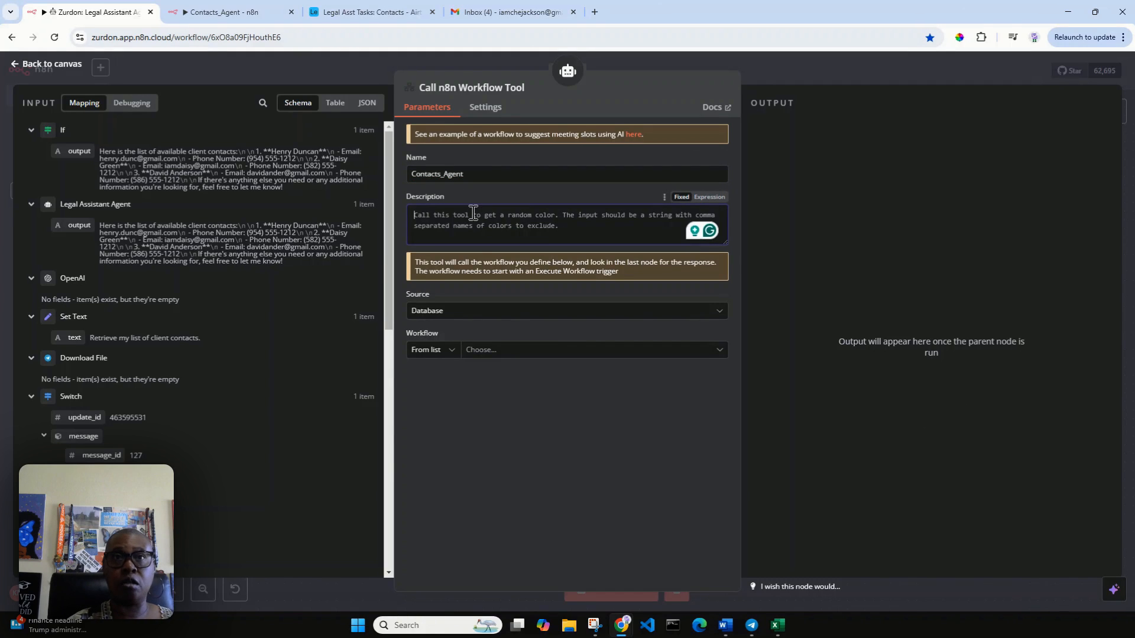
{"action": "type", "text": "Call th"}
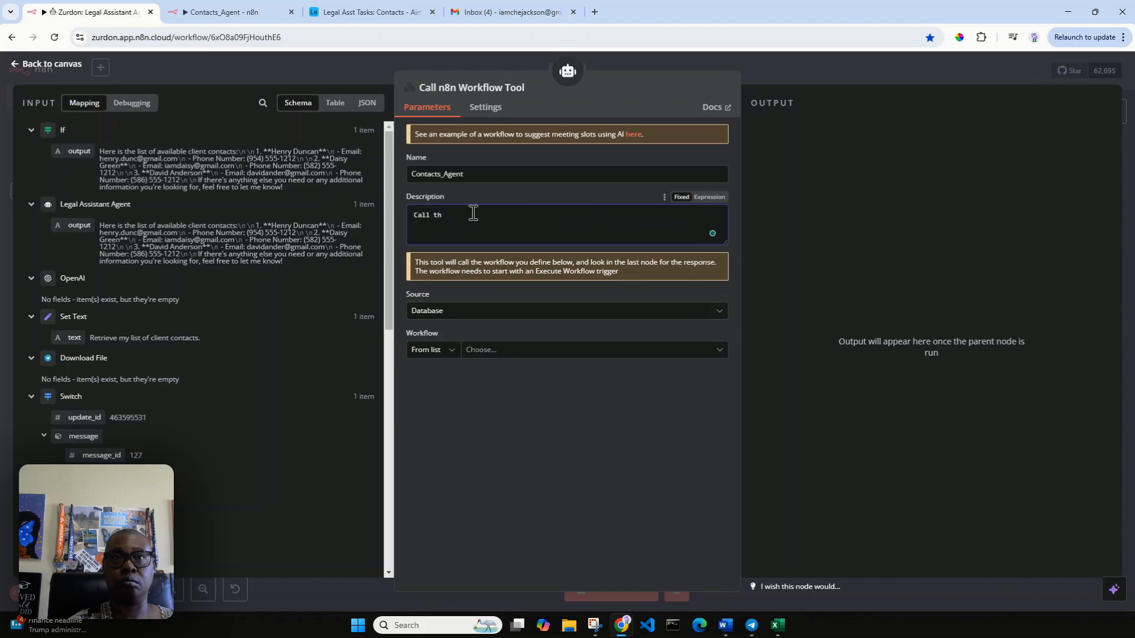
{"action": "type", "text": "is tool"}
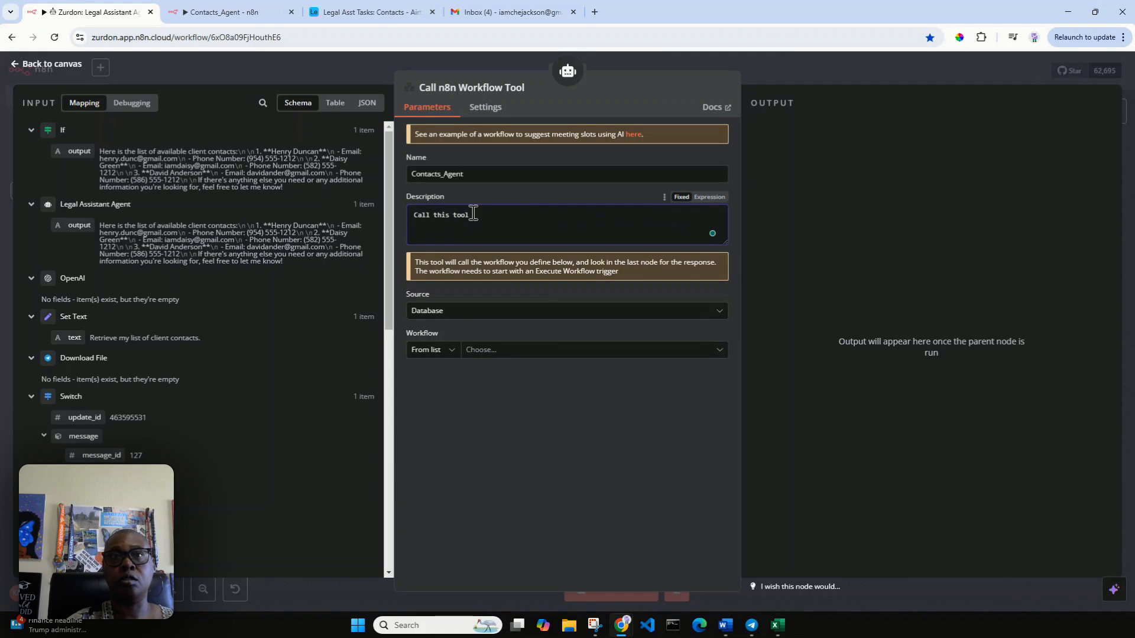
{"action": "type", "text": " to sea"}
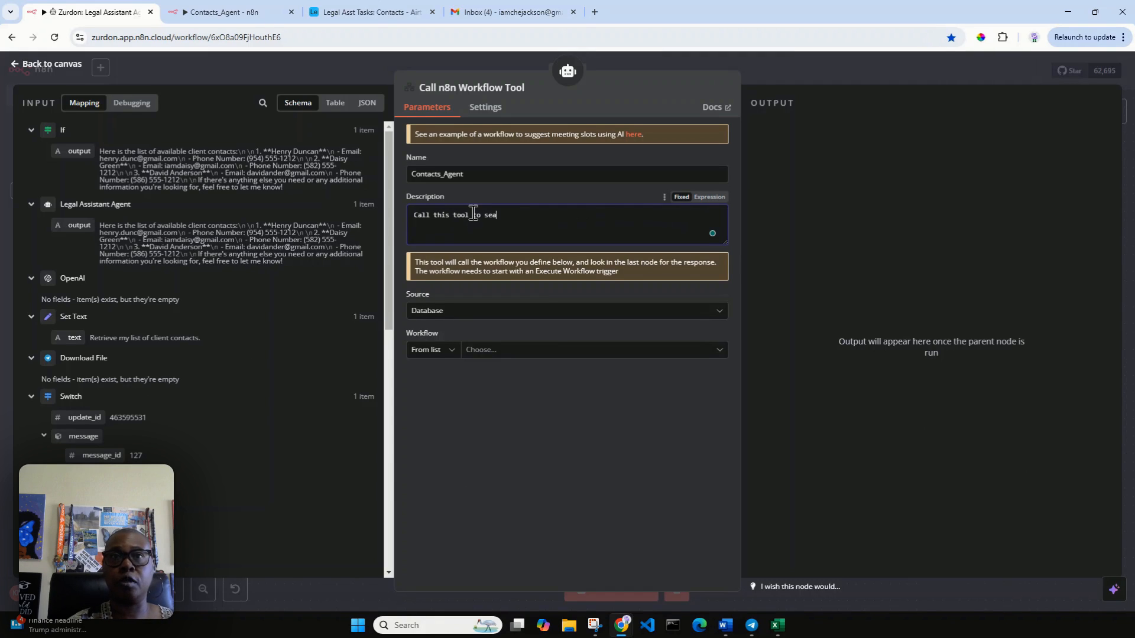
{"action": "type", "text": "rch, create"}
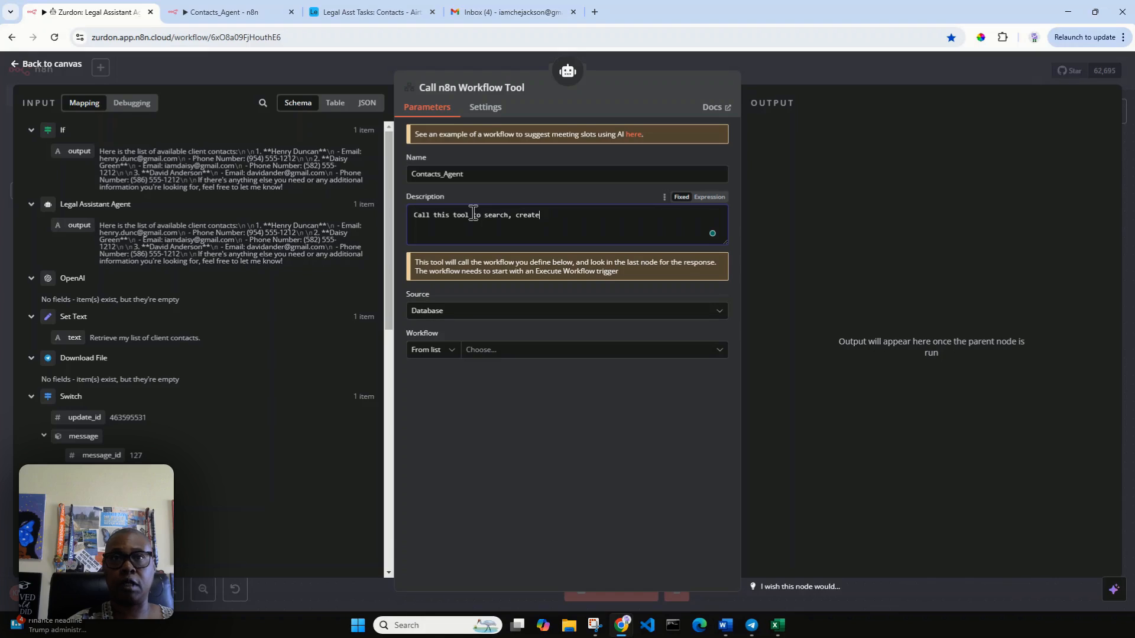
{"action": "type", "text": ", and update "}
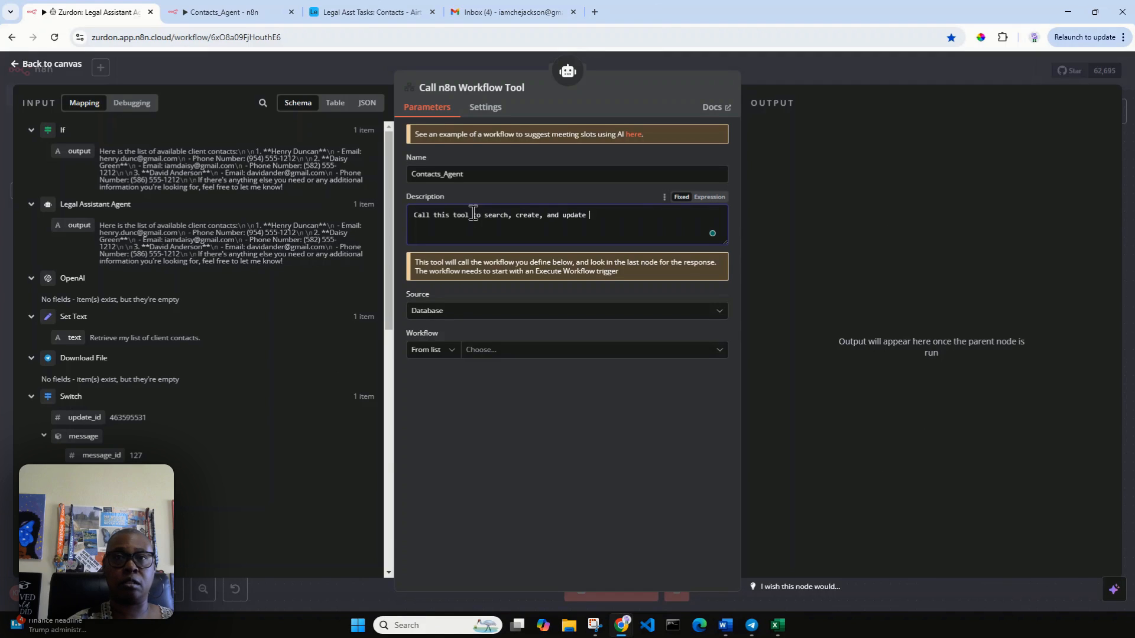
{"action": "type", "text": "contacts."}
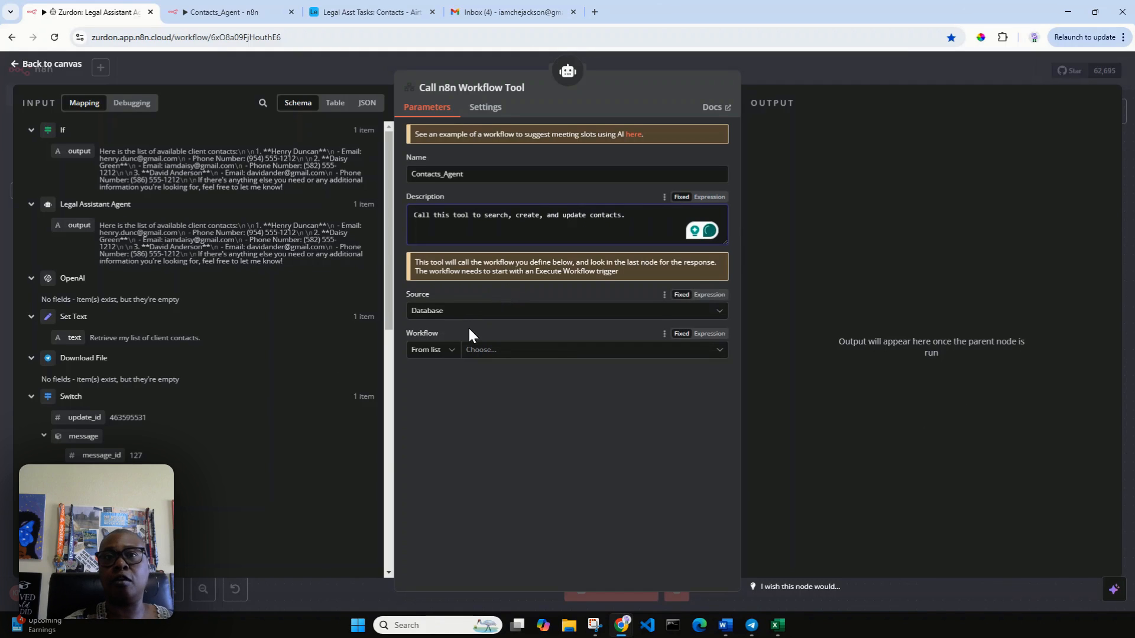
Step: Point the tool at the Contacts_Agent workflow and rename the tool node Contacts_Agent
{"action": "left_click", "coordinate": [500, 353]}
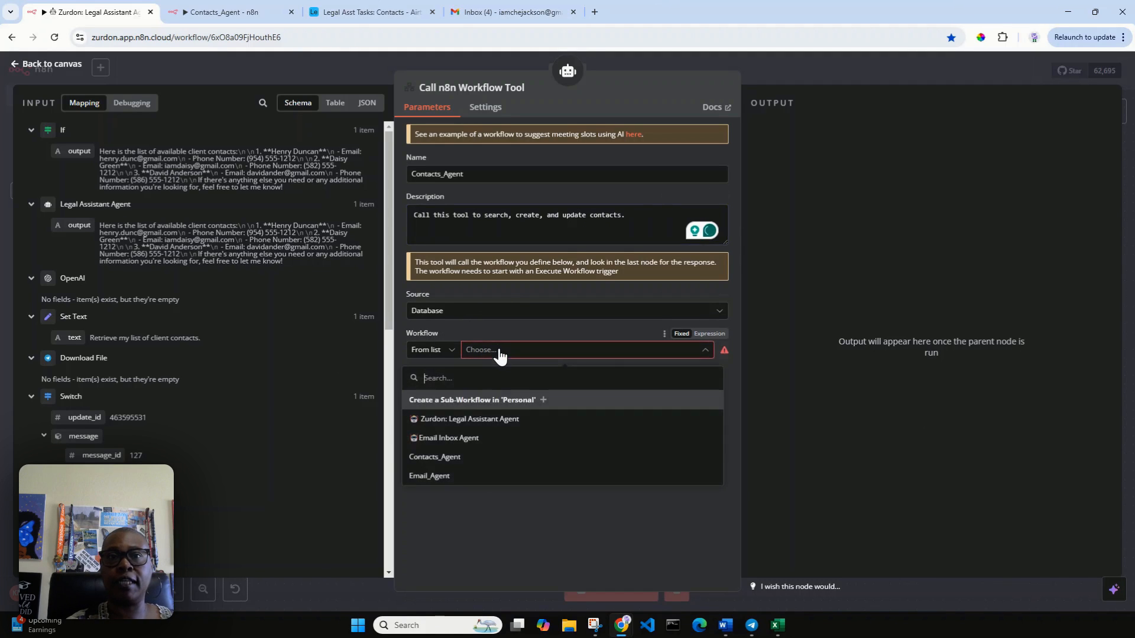
{"action": "left_click", "coordinate": [435, 458]}
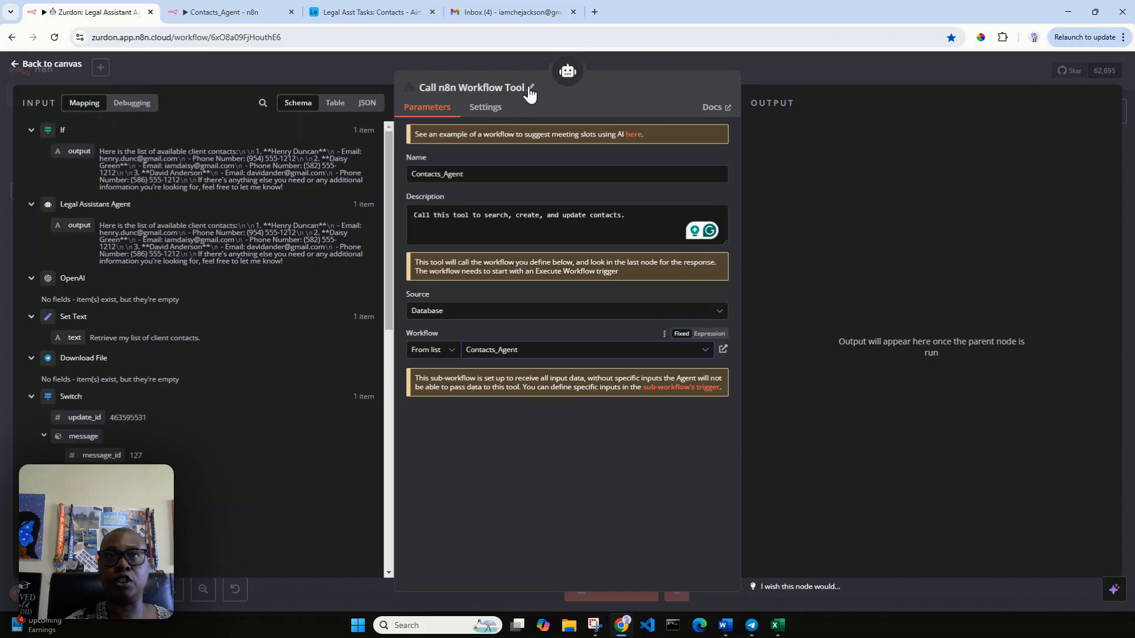
{"action": "left_click", "coordinate": [530, 90]}
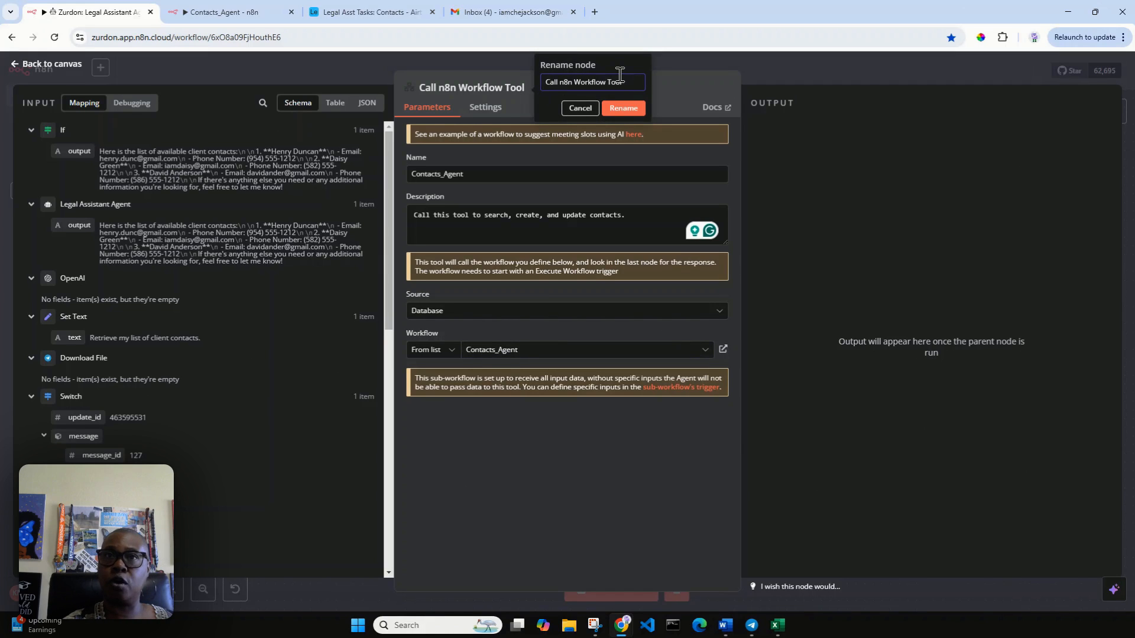
{"action": "left_click_drag", "start_coordinate": [619, 75], "coordinate": [537, 84]}
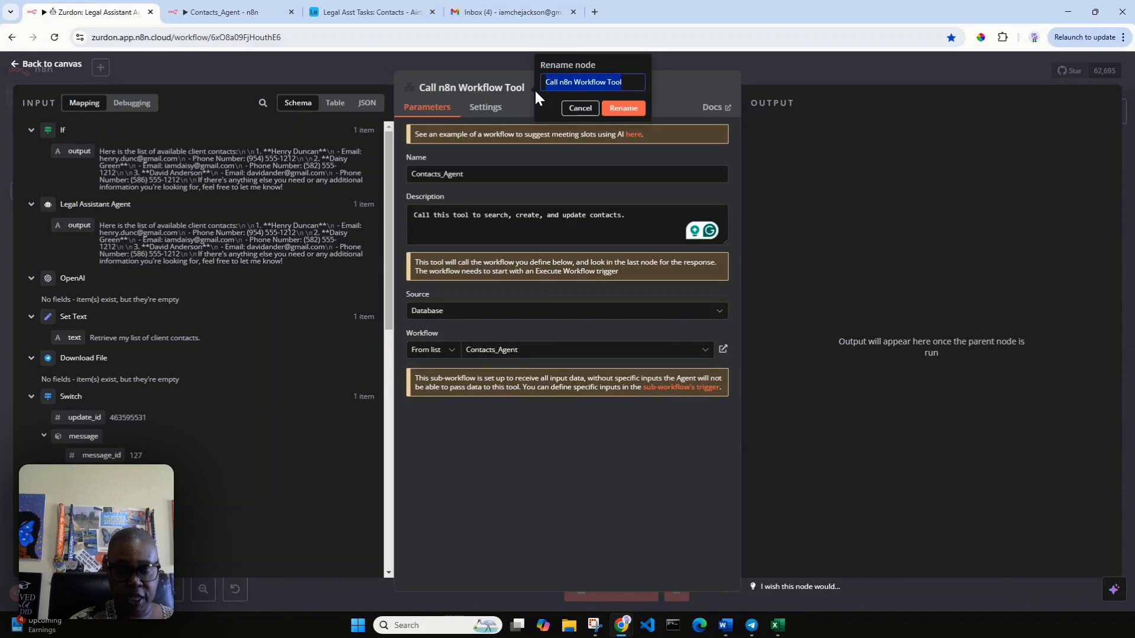
{"action": "type", "text": "Conta"}
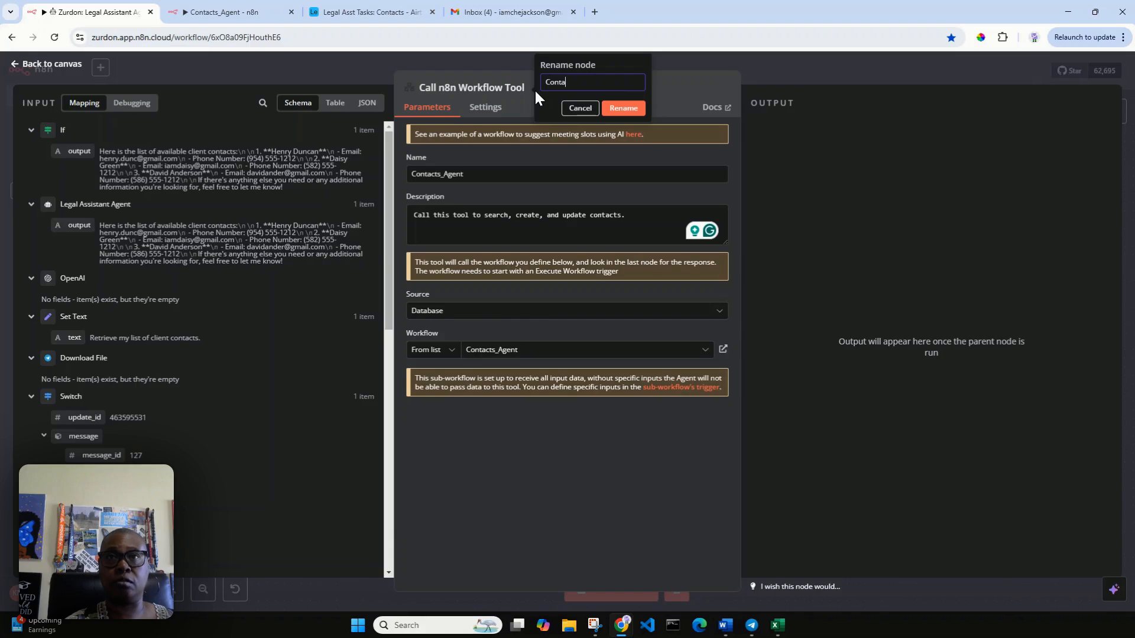
{"action": "type", "text": "cts_Agent"}
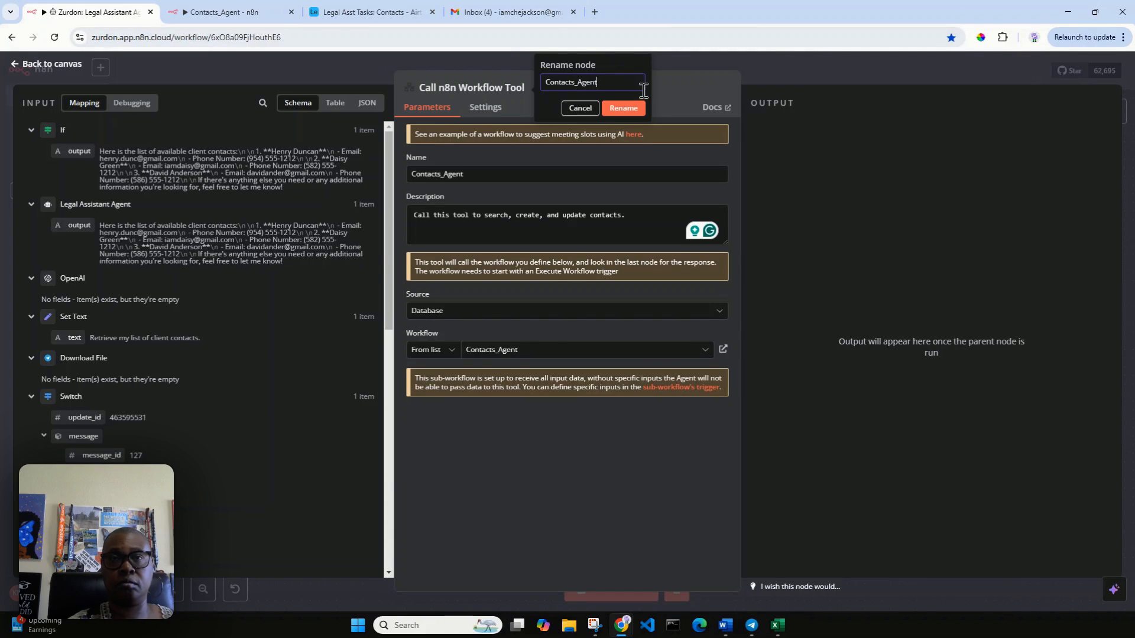
{"action": "left_click", "coordinate": [629, 108]}
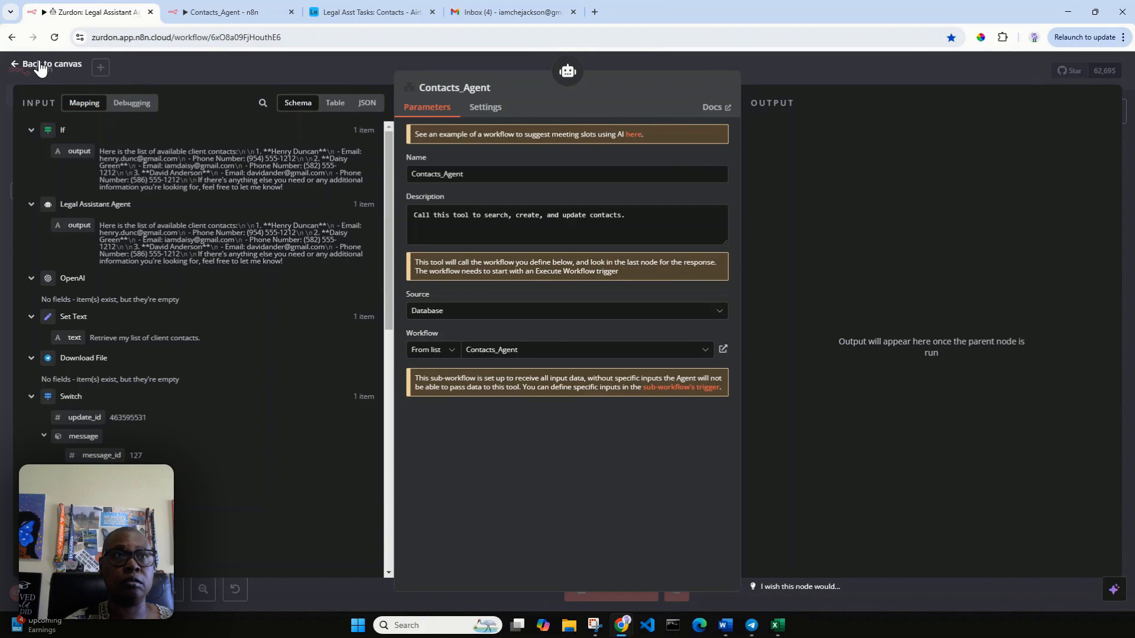
Step: Save the workflow and place the Contacts_Agent tool beside Email_Agent
{"action": "left_click", "coordinate": [16, 69]}
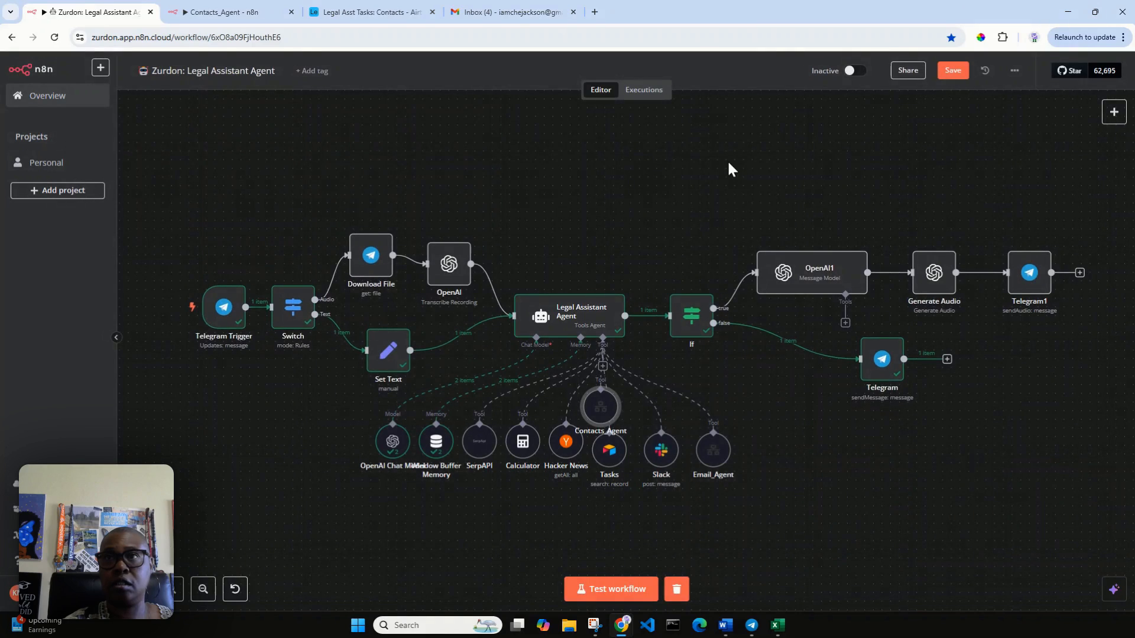
{"action": "left_click", "coordinate": [953, 73]}
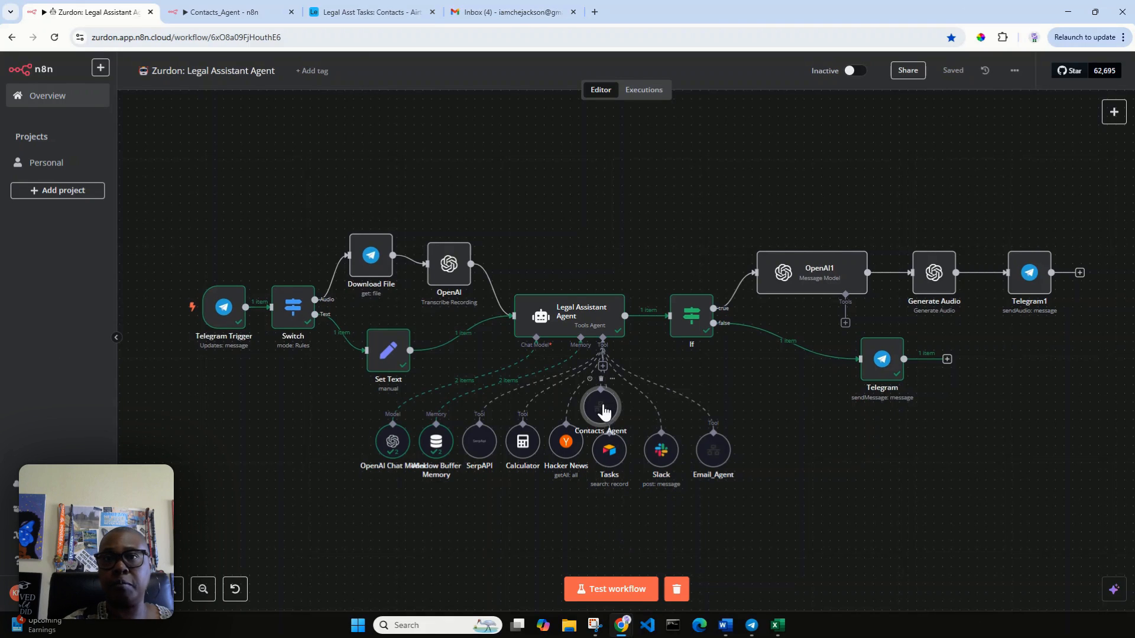
{"action": "left_click_drag", "start_coordinate": [617, 414], "coordinate": [778, 446]}
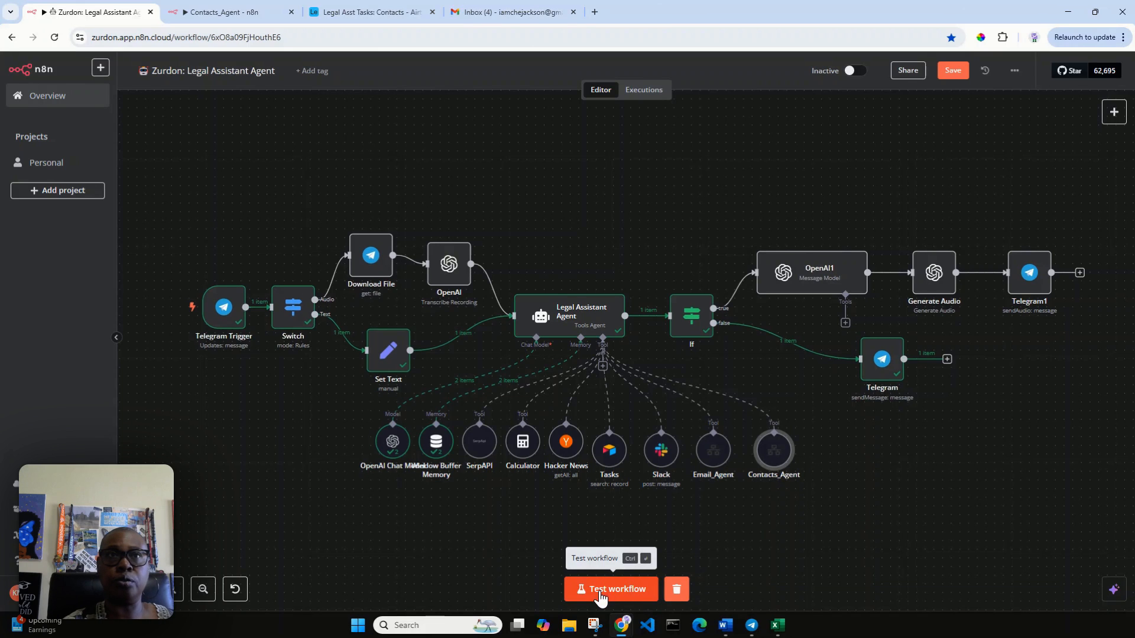
Step: Glance at the Airtable Contacts table, then start a test run of the workflow
{"action": "left_click", "coordinate": [335, 13]}
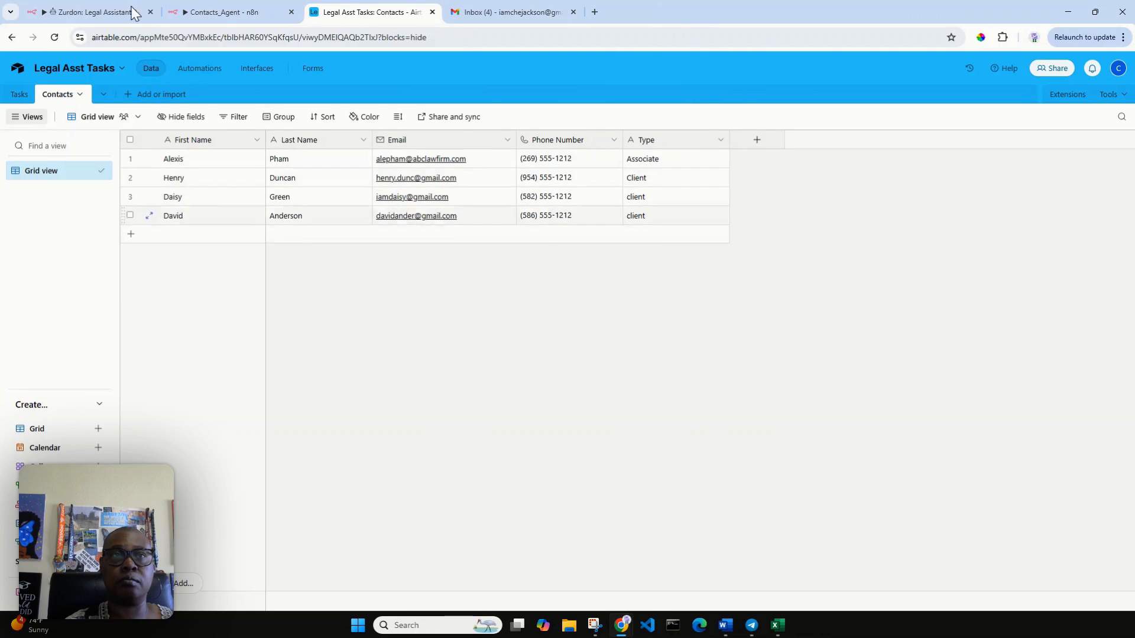
{"action": "left_click", "coordinate": [86, 12]}
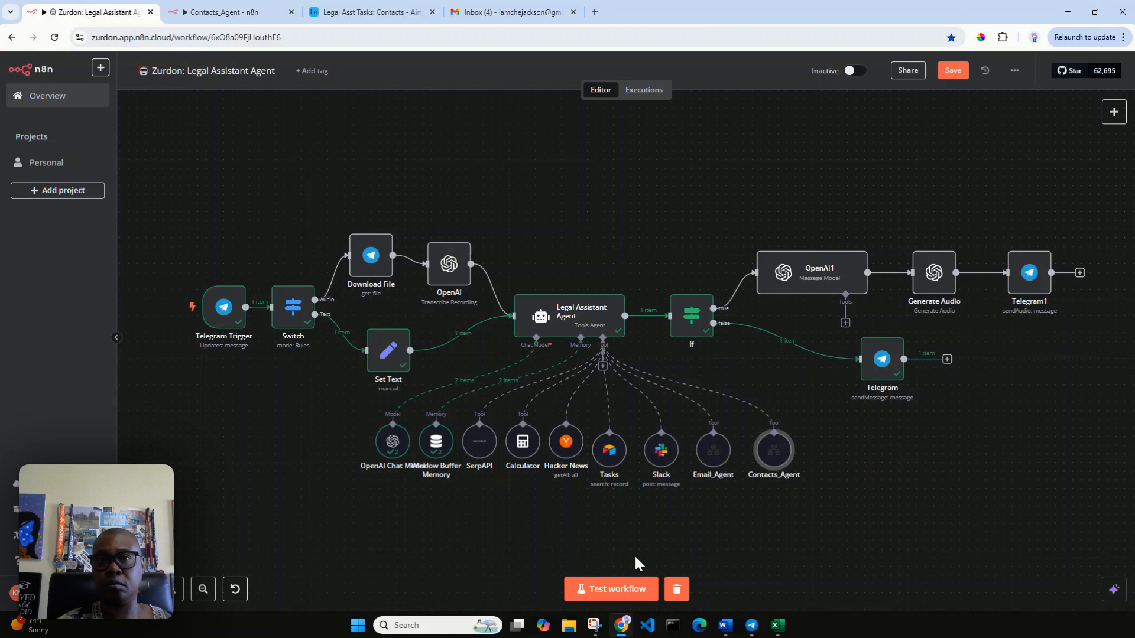
{"action": "left_click", "coordinate": [628, 595]}
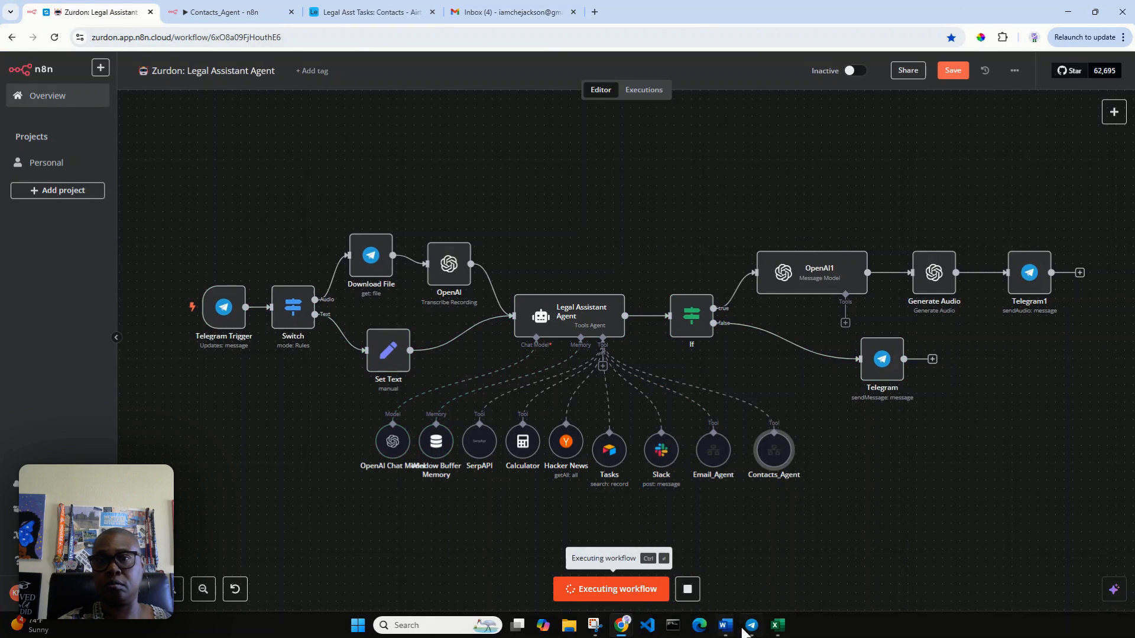
Step: Send the bot 'Create a list of all my client contacts' in Telegram
{"action": "left_click", "coordinate": [746, 626]}
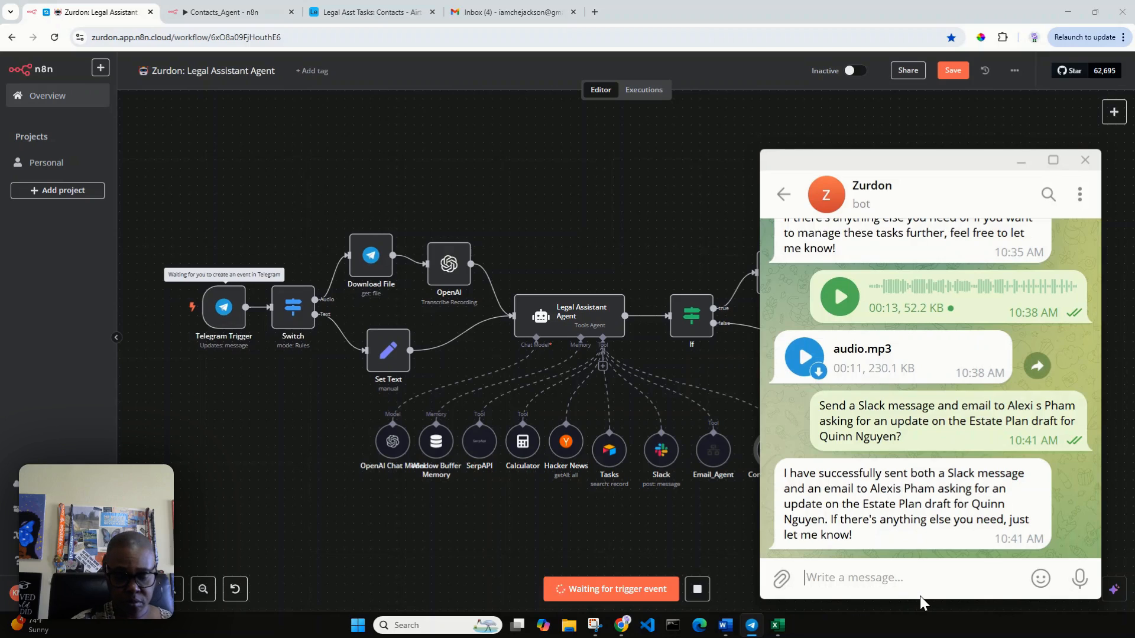
{"action": "type", "text": "Craa"}
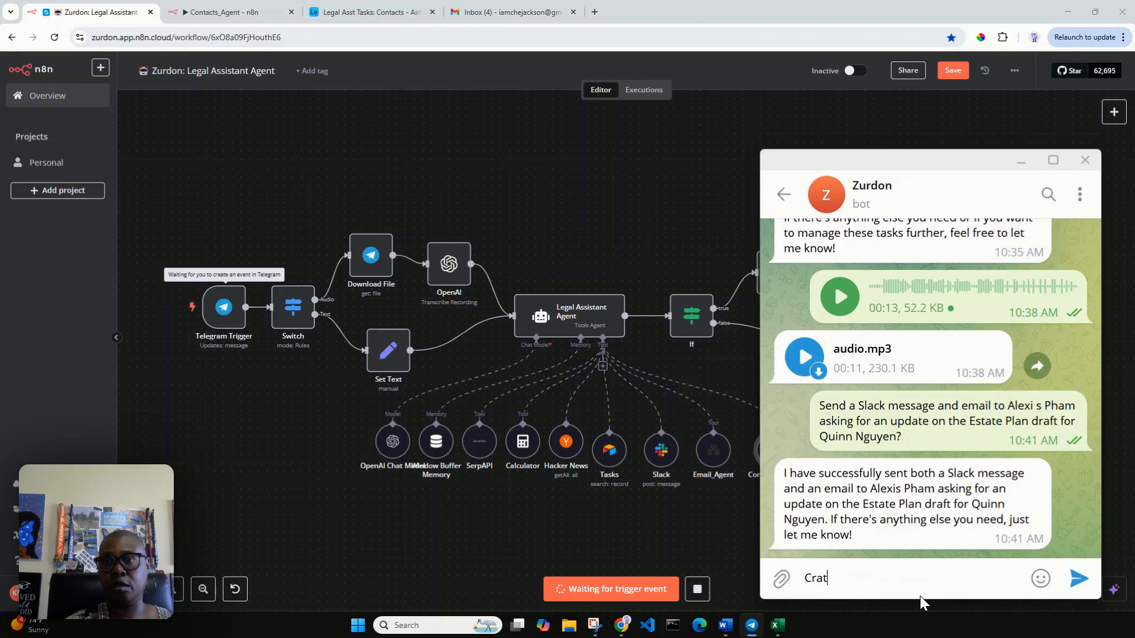
{"action": "key", "text": "BackSpace"}
{"action": "key", "text": "BackSpace"}
{"action": "type", "text": "eate a list of al"}
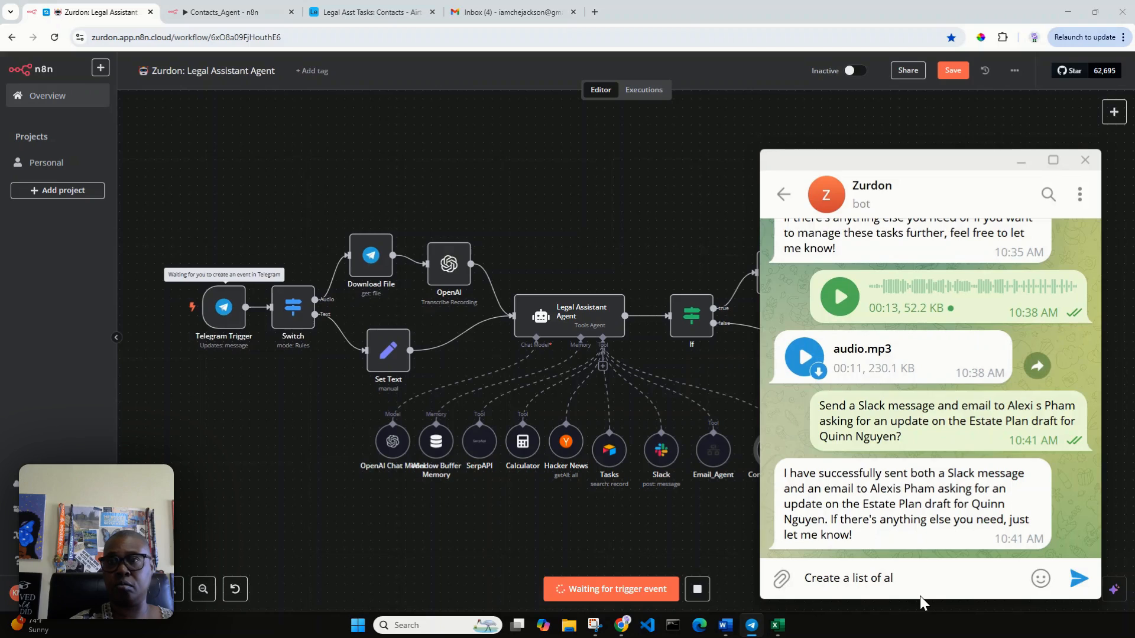
{"action": "type", "text": "l my clien"}
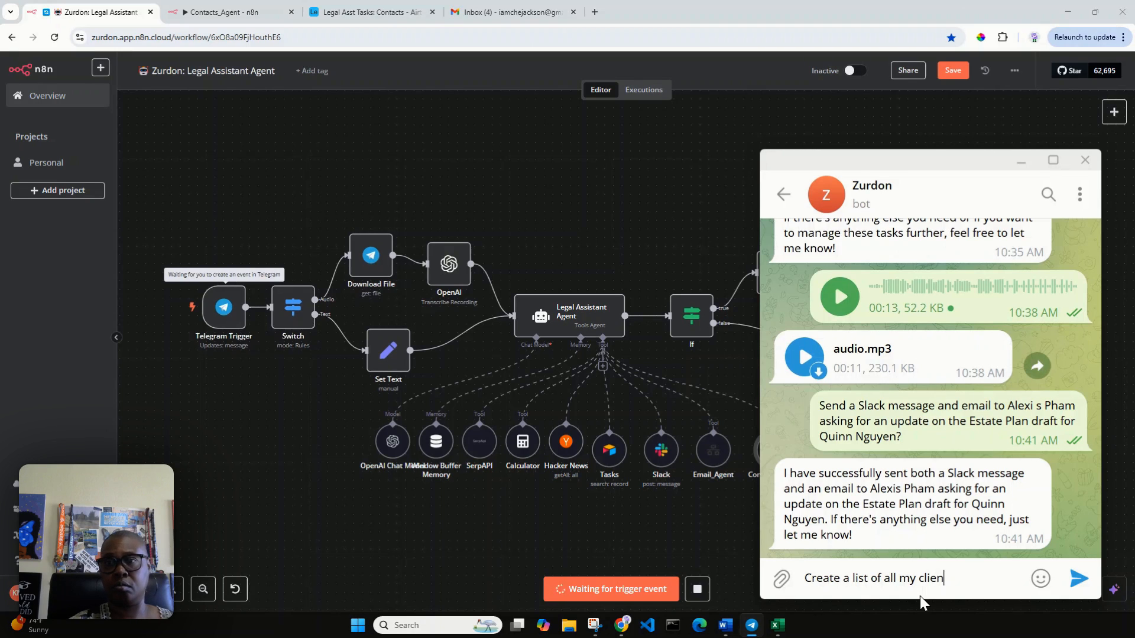
{"action": "type", "text": "t contacts"}
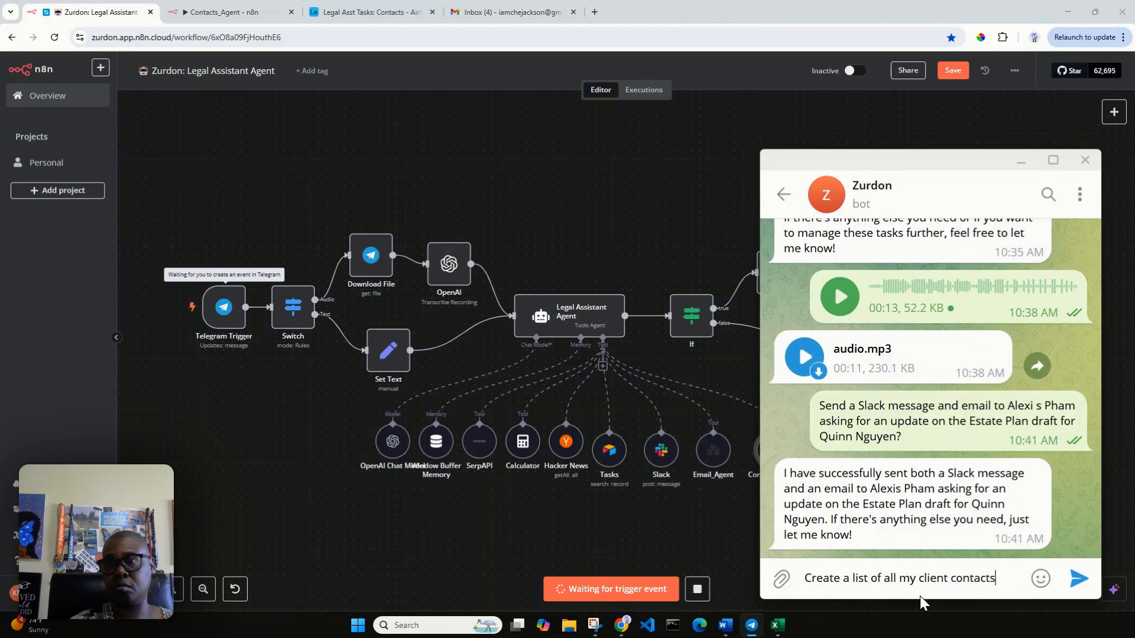
{"action": "key", "text": "Return"}
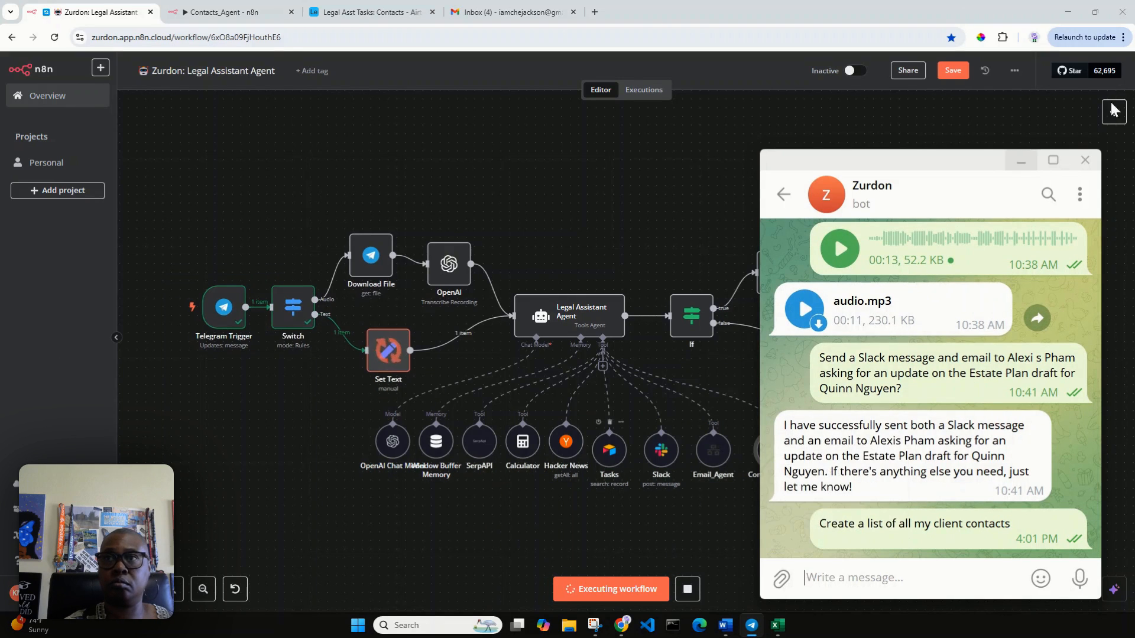
Step: Check the workflow behind the chat, react to the bot's three-client reply, then hide Telegram
{"action": "left_click_drag", "start_coordinate": [977, 165], "coordinate": [315, 208]}
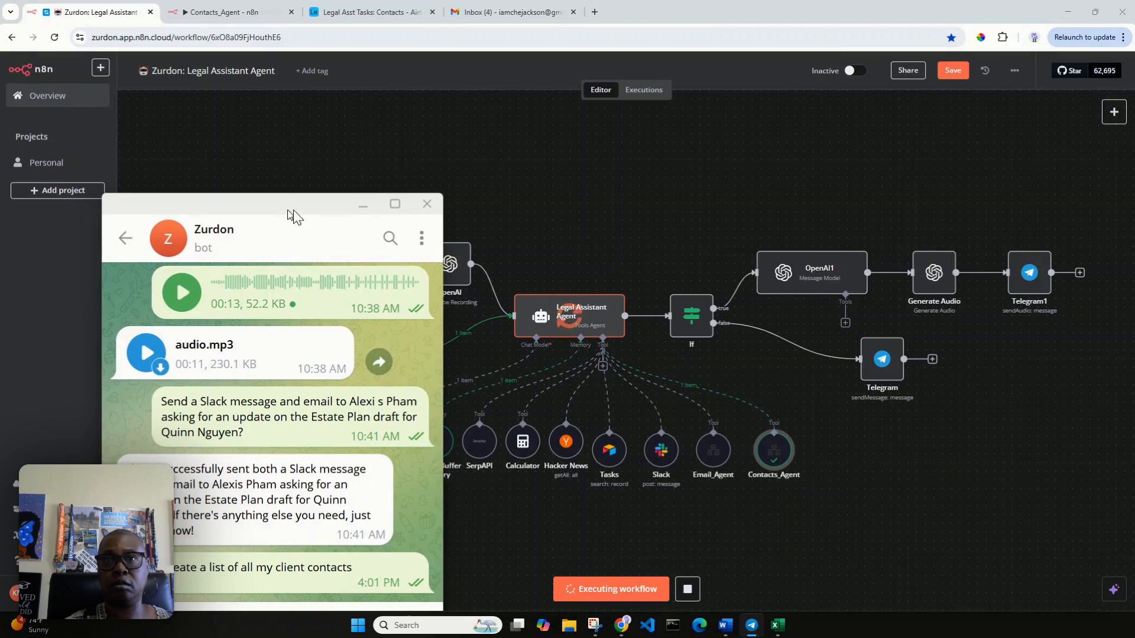
{"action": "left_click_drag", "start_coordinate": [289, 212], "coordinate": [957, 171]}
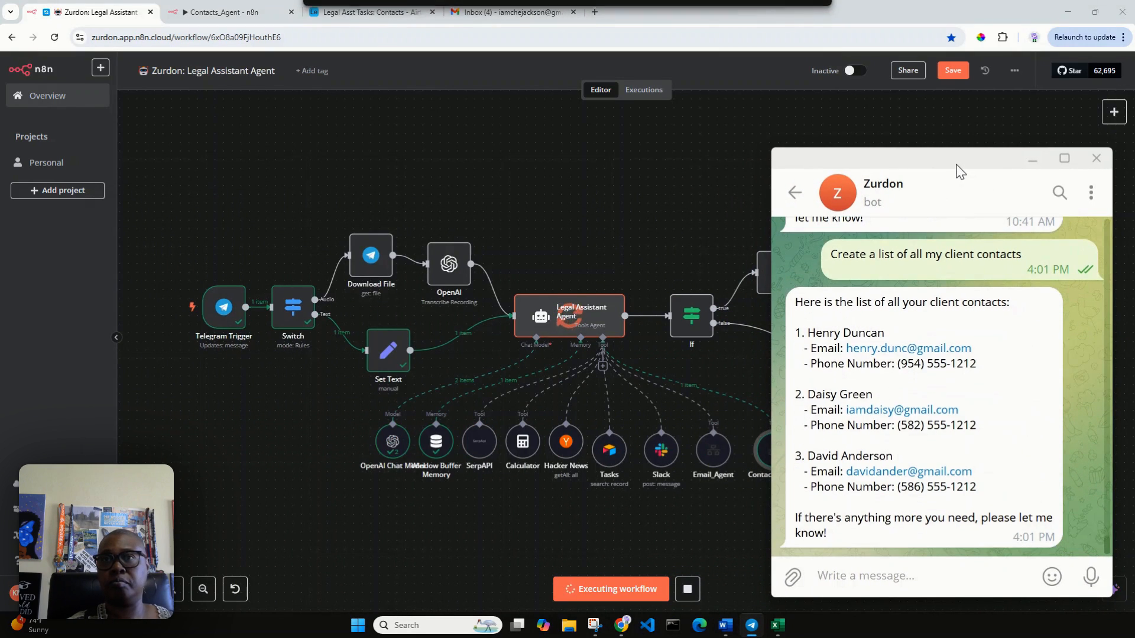
{"action": "double_click", "coordinate": [829, 312]}
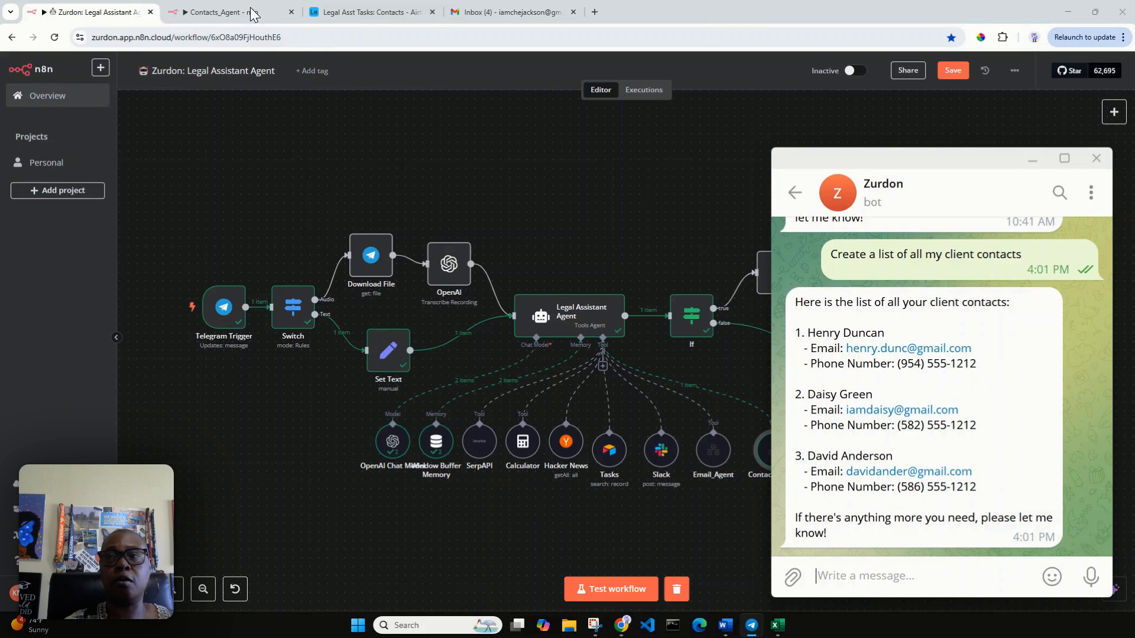
{"action": "left_click", "coordinate": [369, 13]}
{"action": "left_click", "coordinate": [368, 13]}
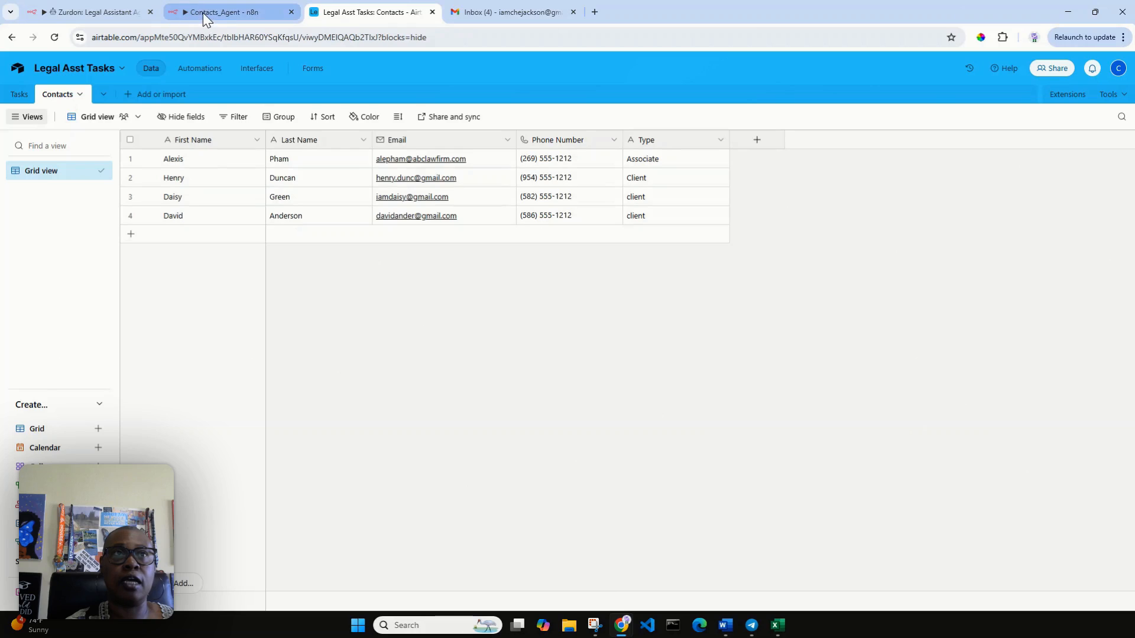
{"action": "left_click", "coordinate": [97, 13]}
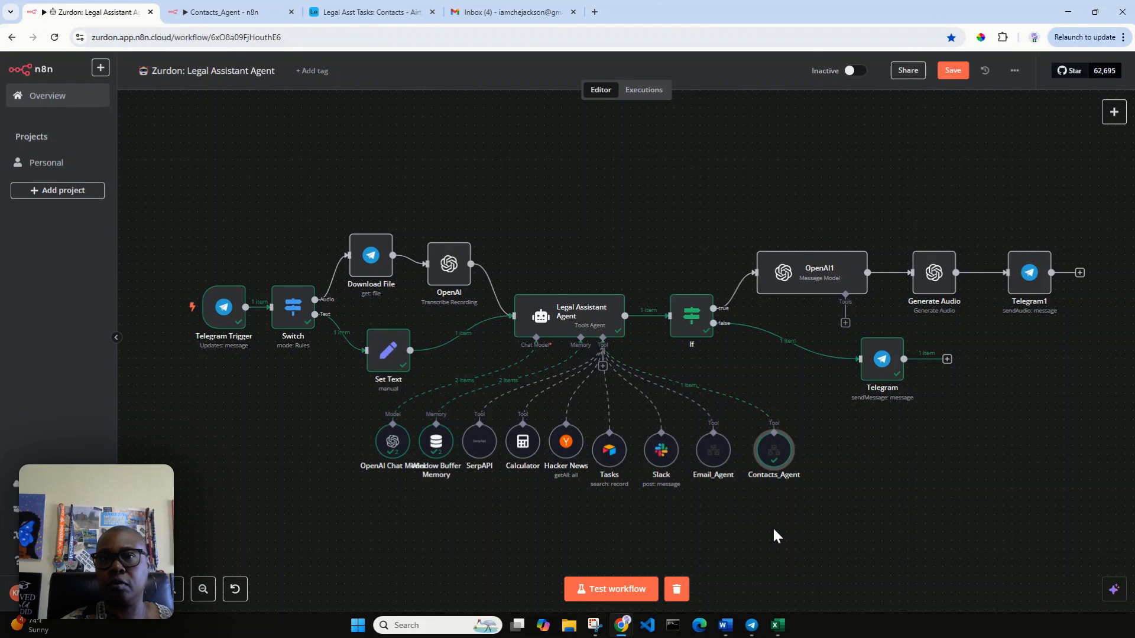
Step: Start a test run and ask the bot for a client contact's last name from their first name
{"action": "left_click", "coordinate": [612, 590]}
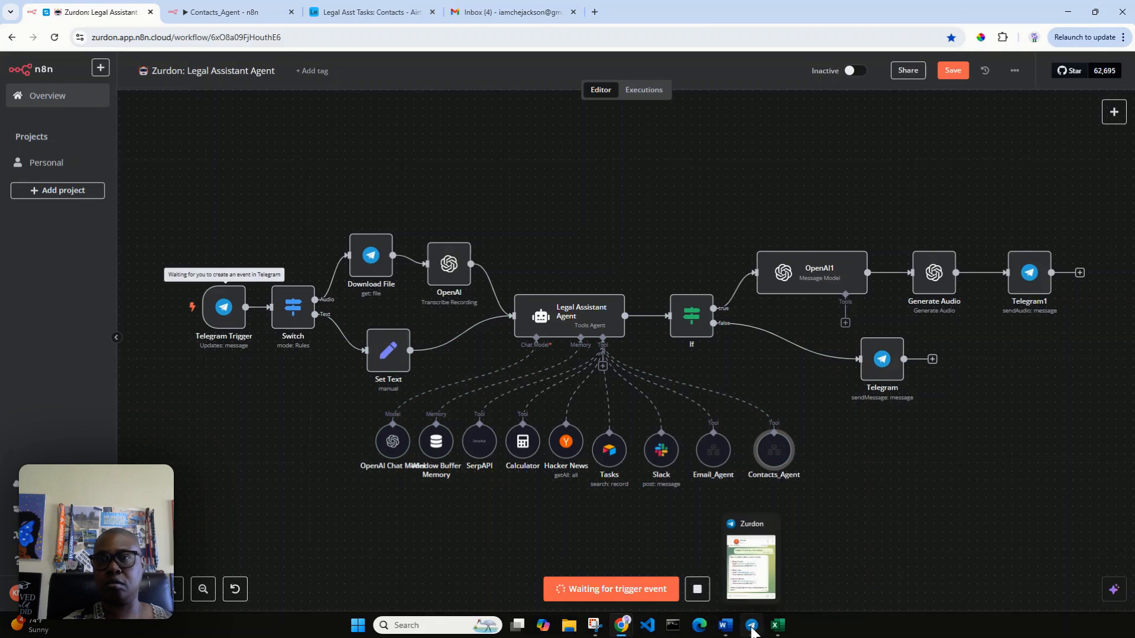
{"action": "left_click", "coordinate": [751, 625]}
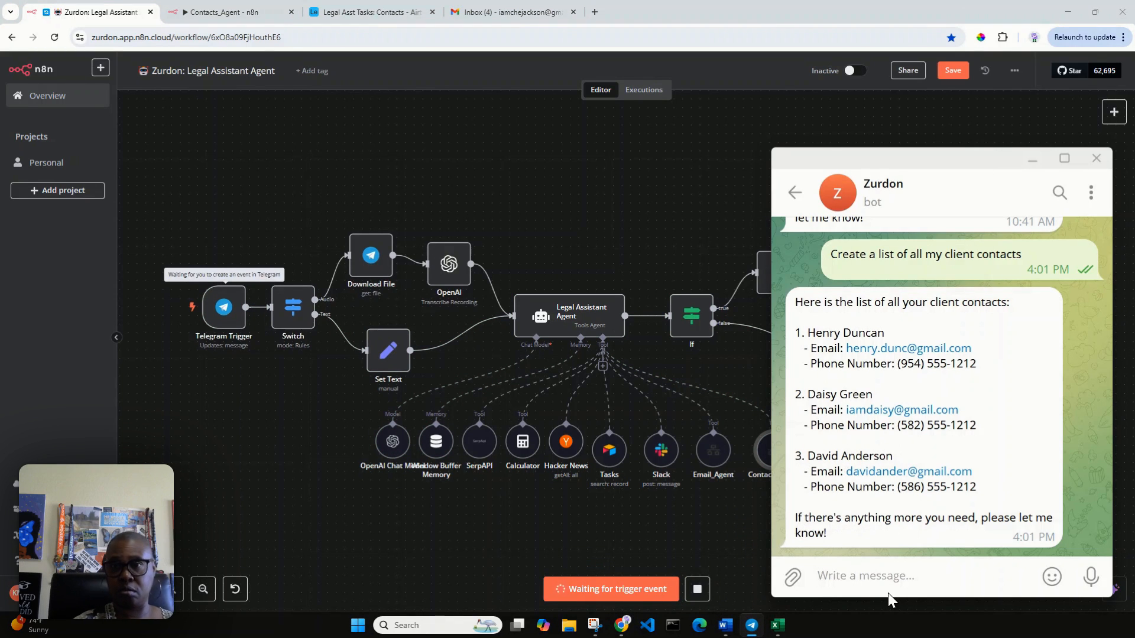
{"action": "type", "text": "What is"}
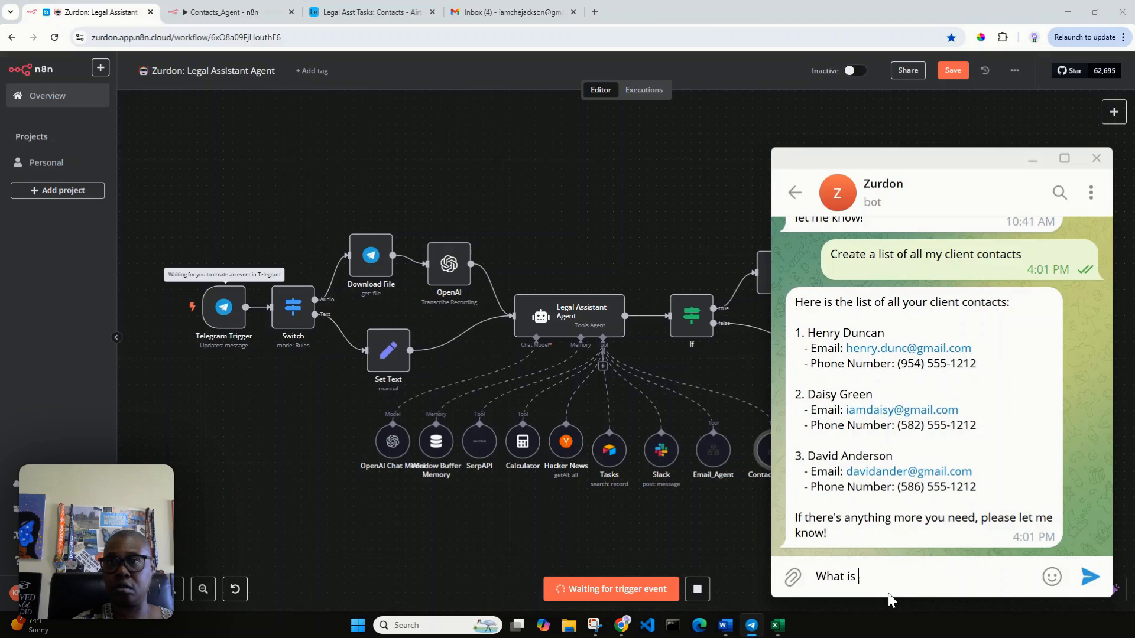
{"action": "type", "text": " the last name"}
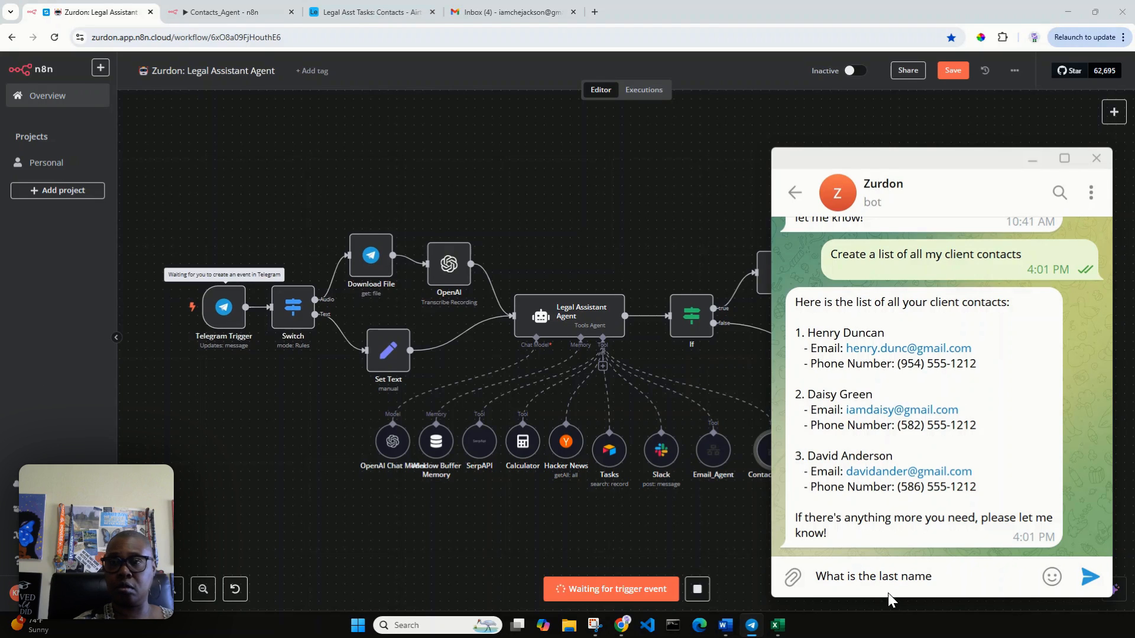
{"action": "type", "text": " of my "}
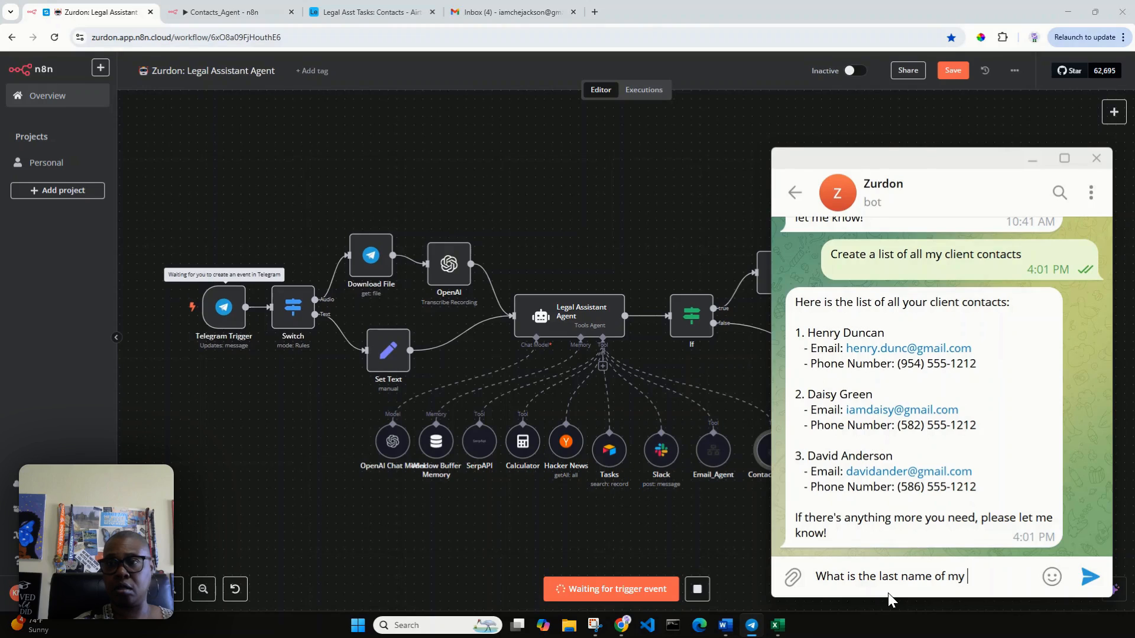
{"action": "type", "text": "client contact whos"}
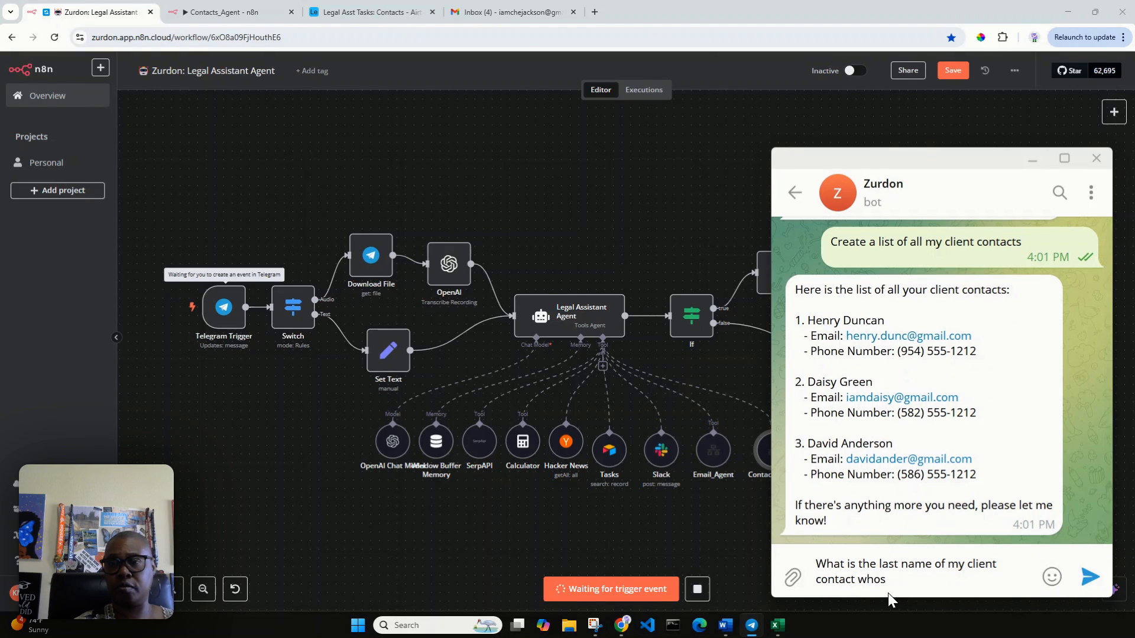
{"action": "type", "text": "e first "}
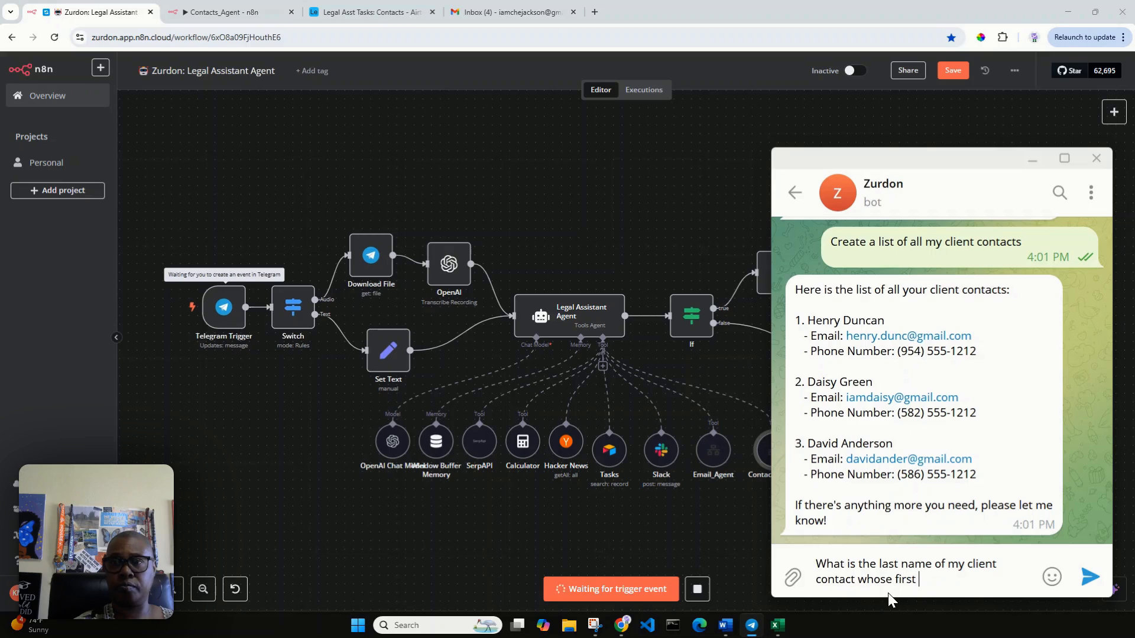
{"action": "type", "text": "name is Daisy?"}
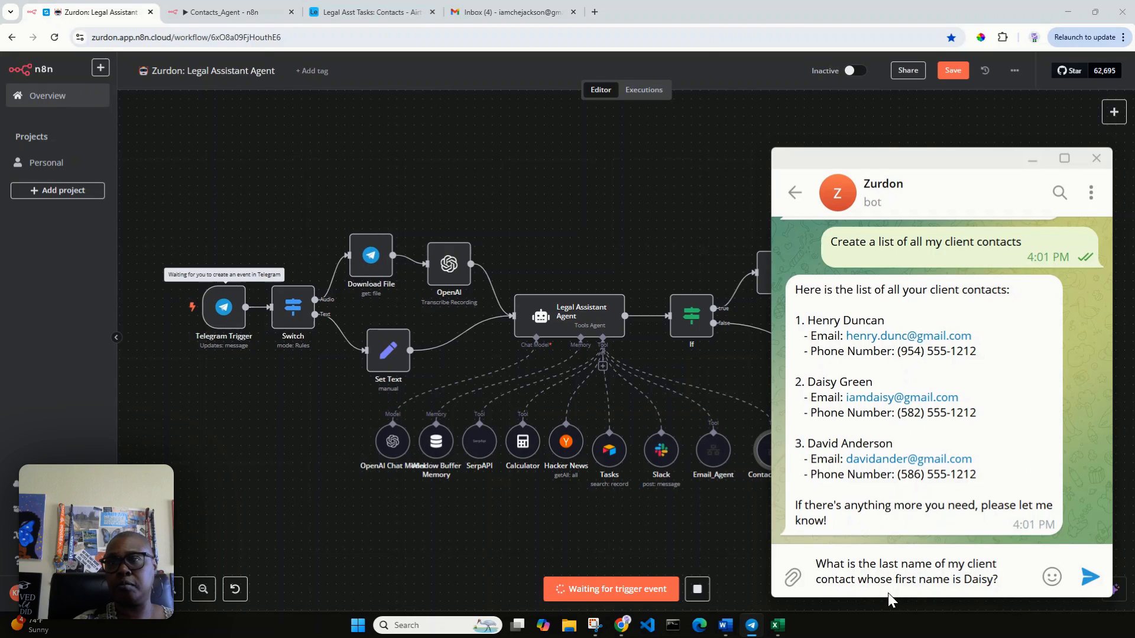
{"action": "key", "text": "Return"}
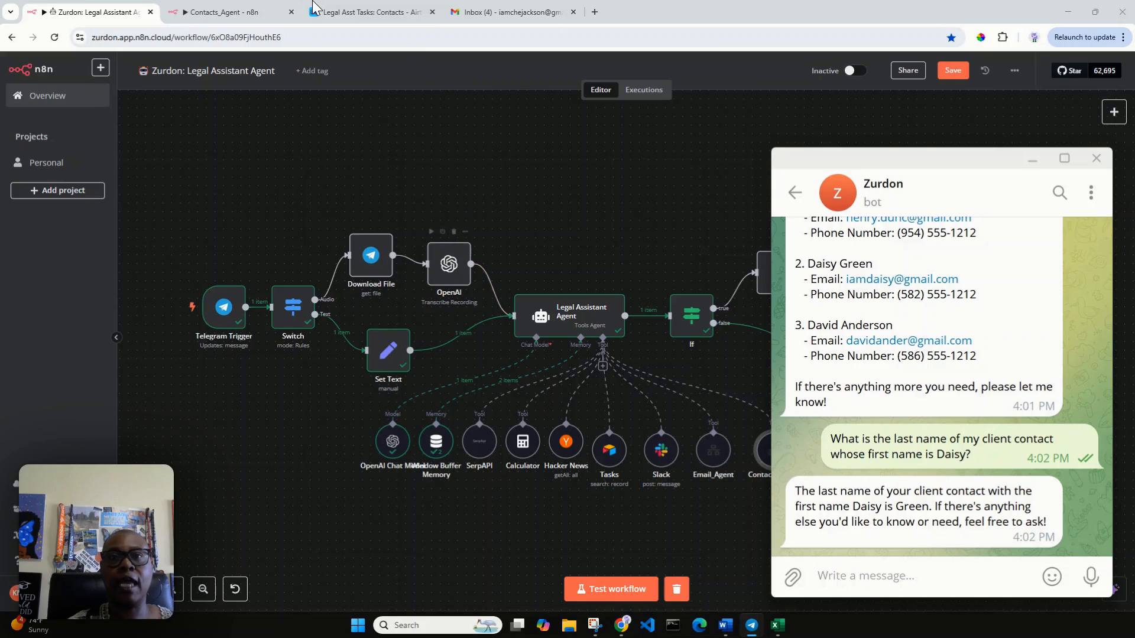
{"action": "left_click", "coordinate": [350, 13]}
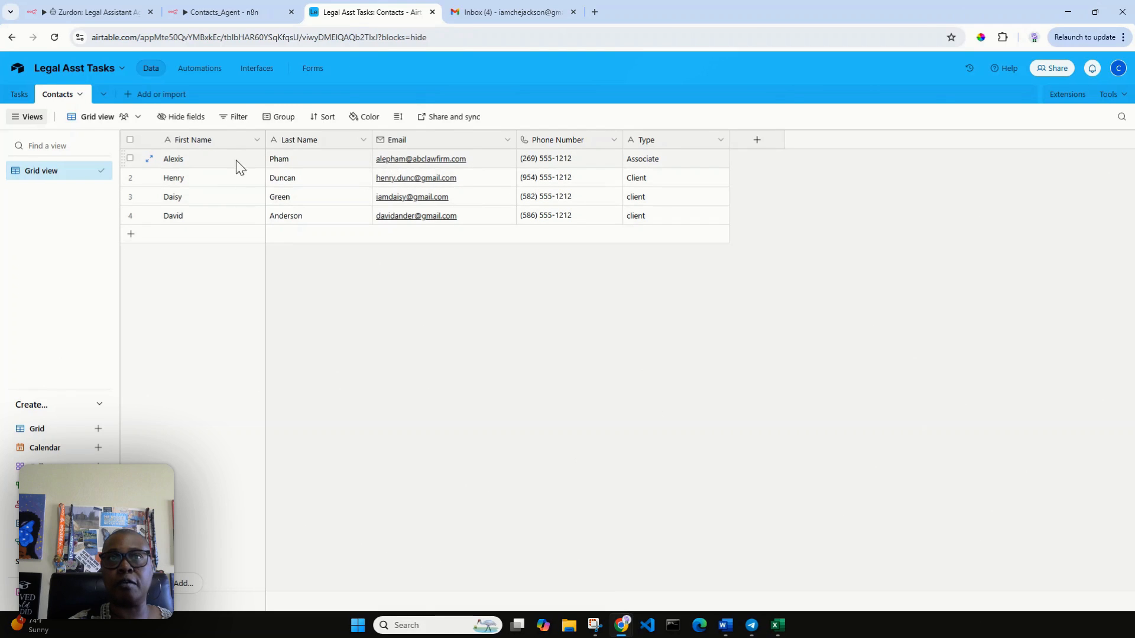
{"action": "left_click", "coordinate": [113, 13]}
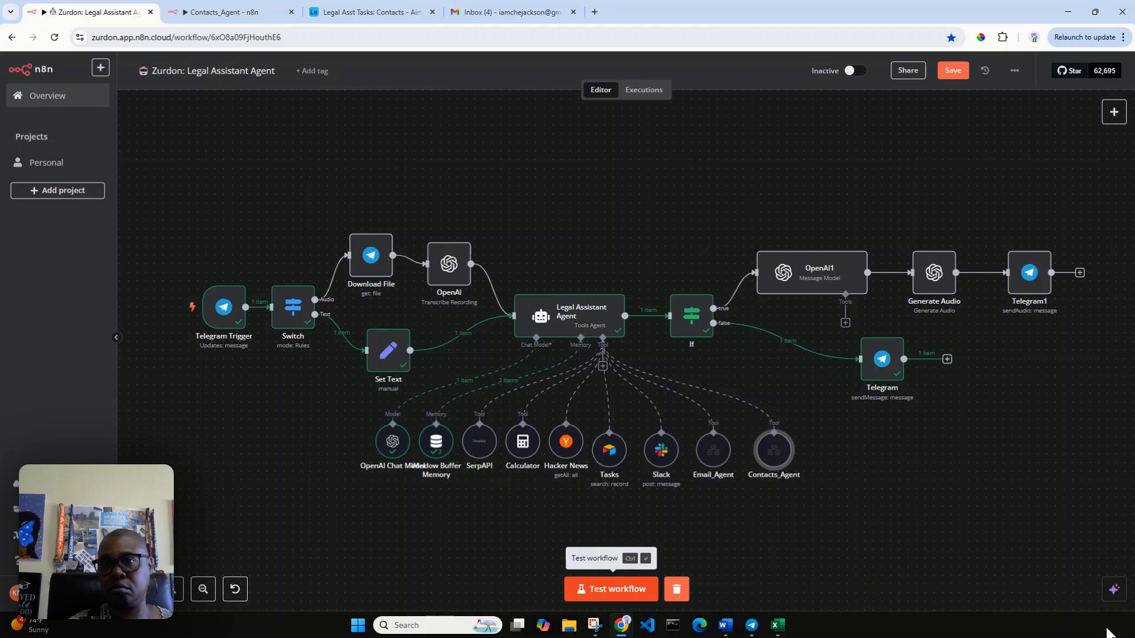
Step: Start a test run and send the bot a first request to change a client contact
{"action": "left_click", "coordinate": [630, 589]}
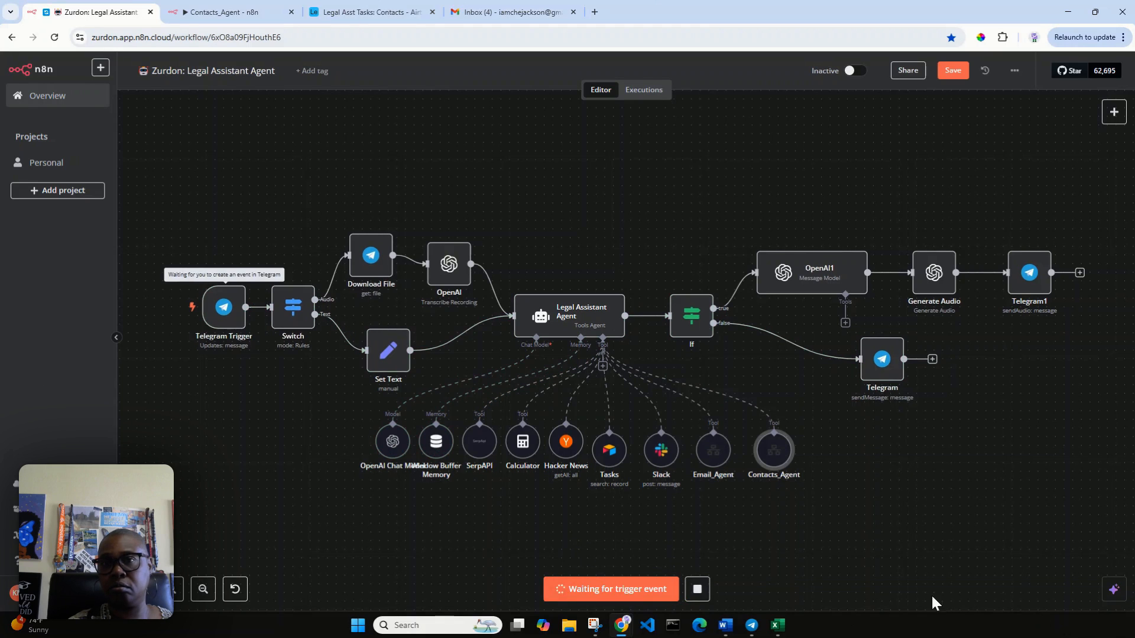
{"action": "left_click", "coordinate": [751, 625]}
{"action": "type", "text": "C"}
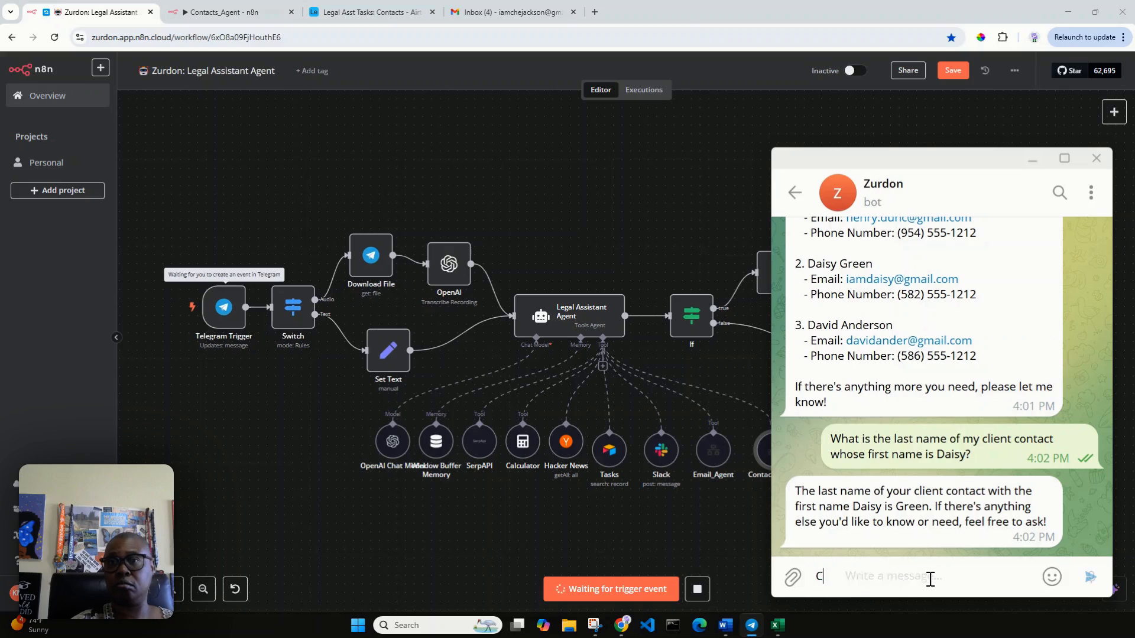
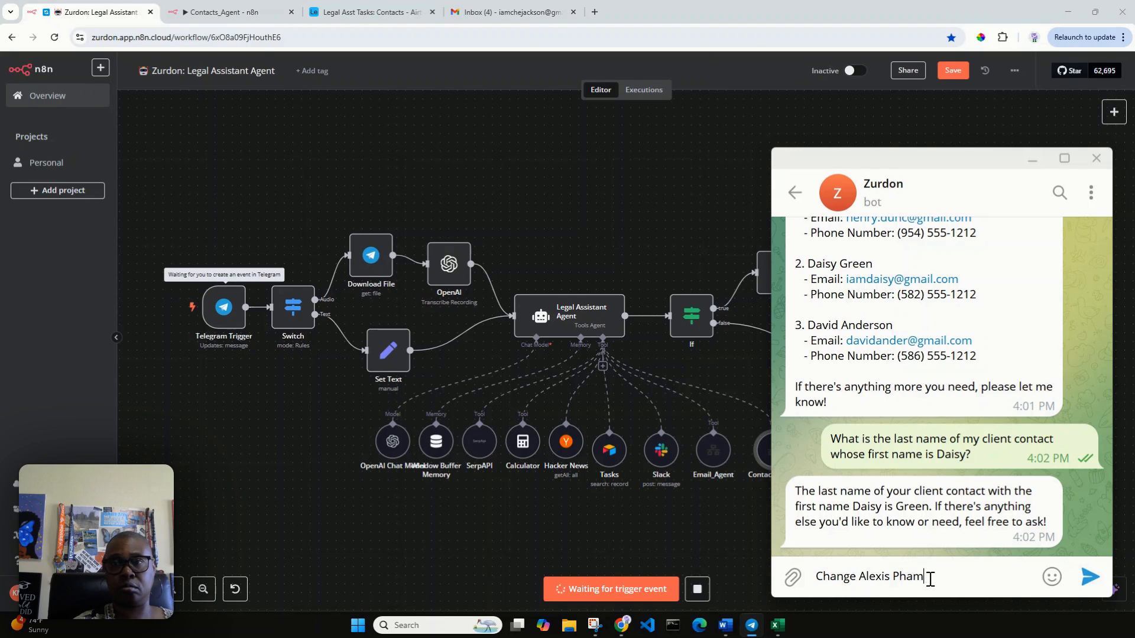
{"action": "key", "text": "Return"}
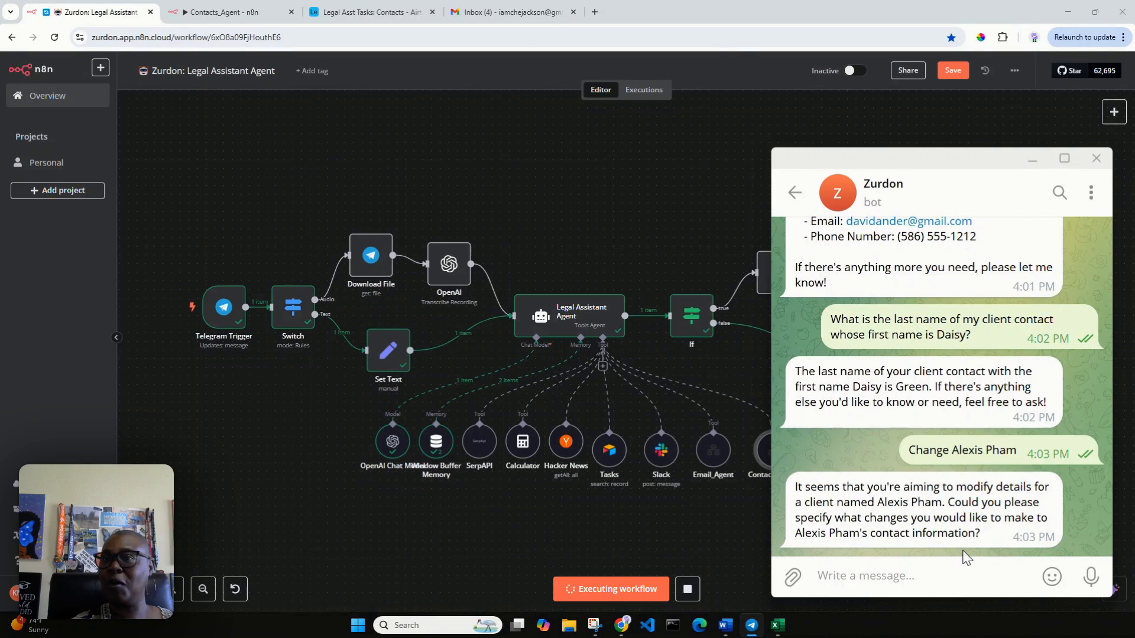
Step: Send the full request changing that contact's email to their new law-firm address
{"action": "double_click", "coordinate": [898, 499]}
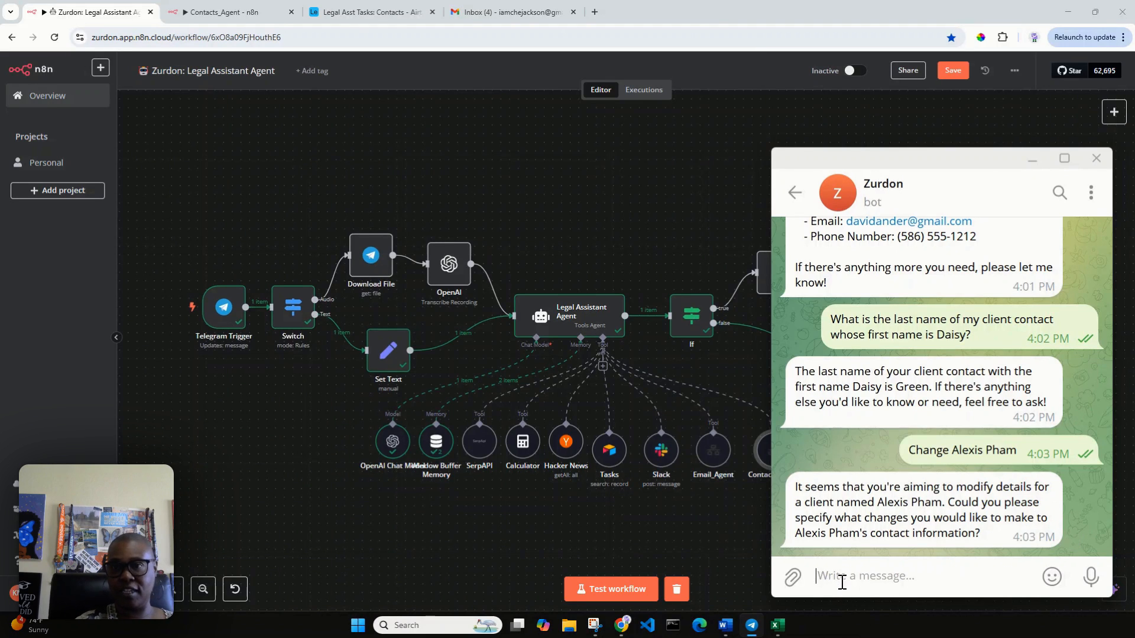
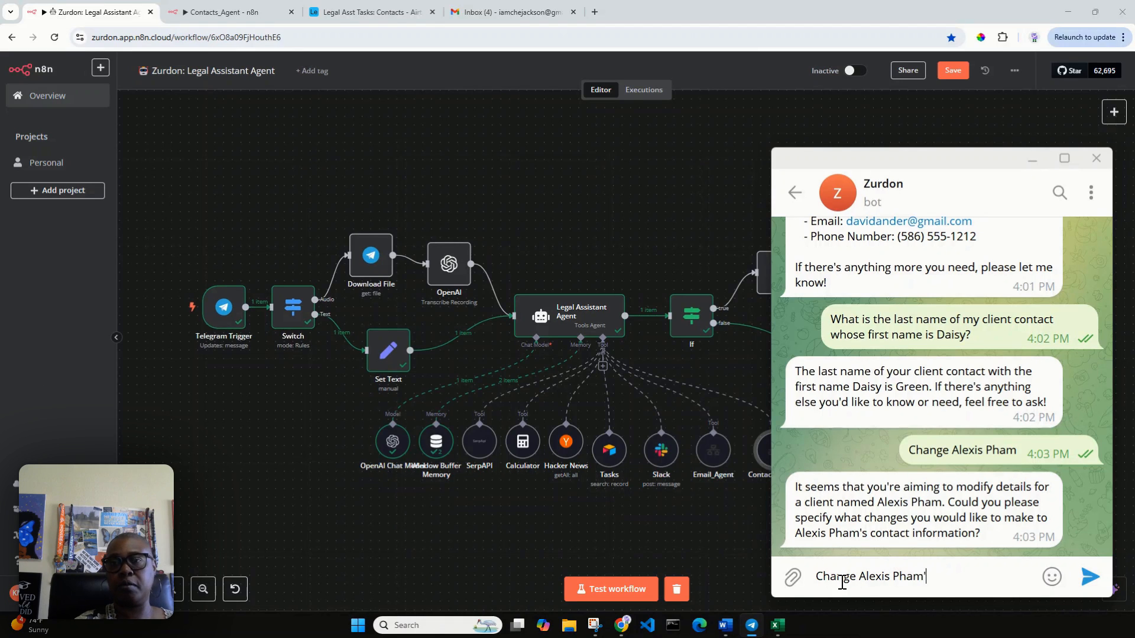
{"action": "type", "text": "s email addres"}
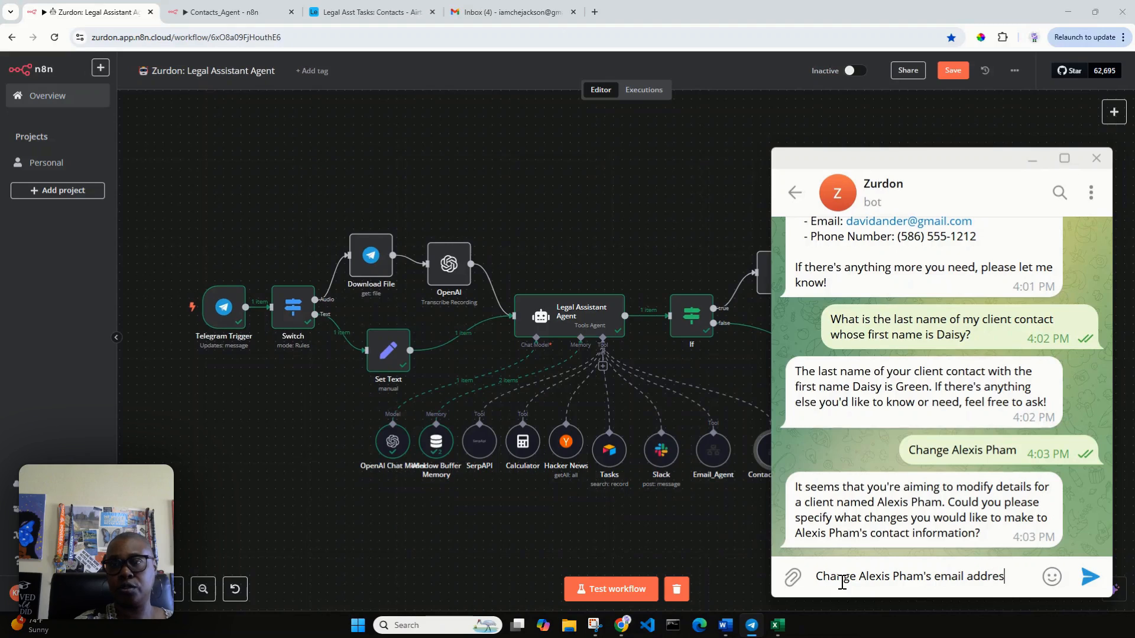
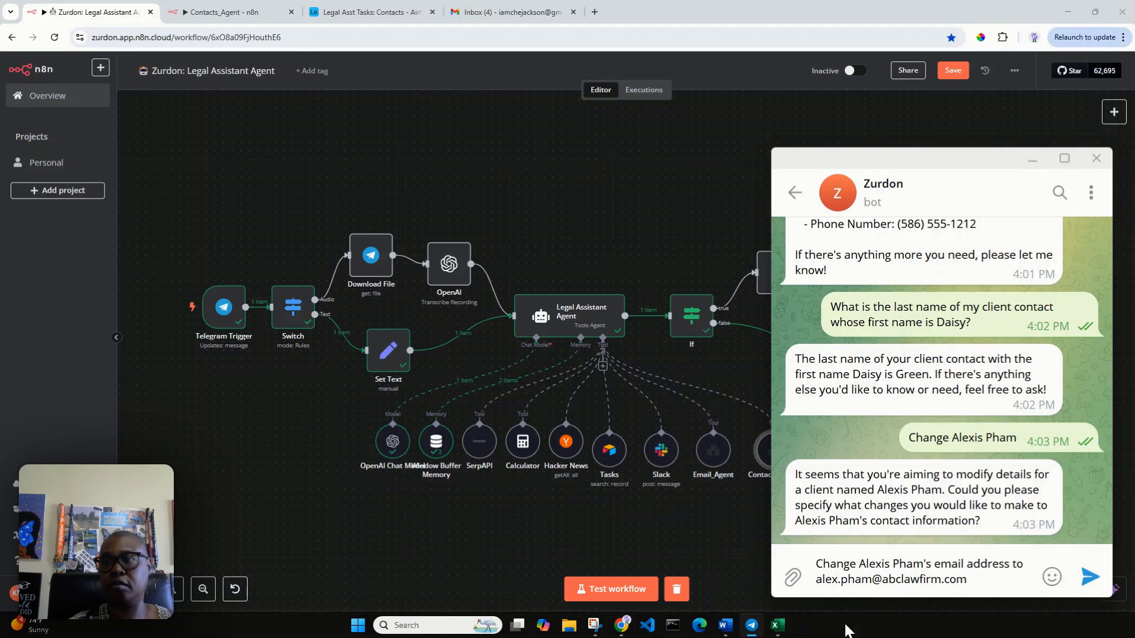
{"action": "left_click", "coordinate": [1089, 577]}
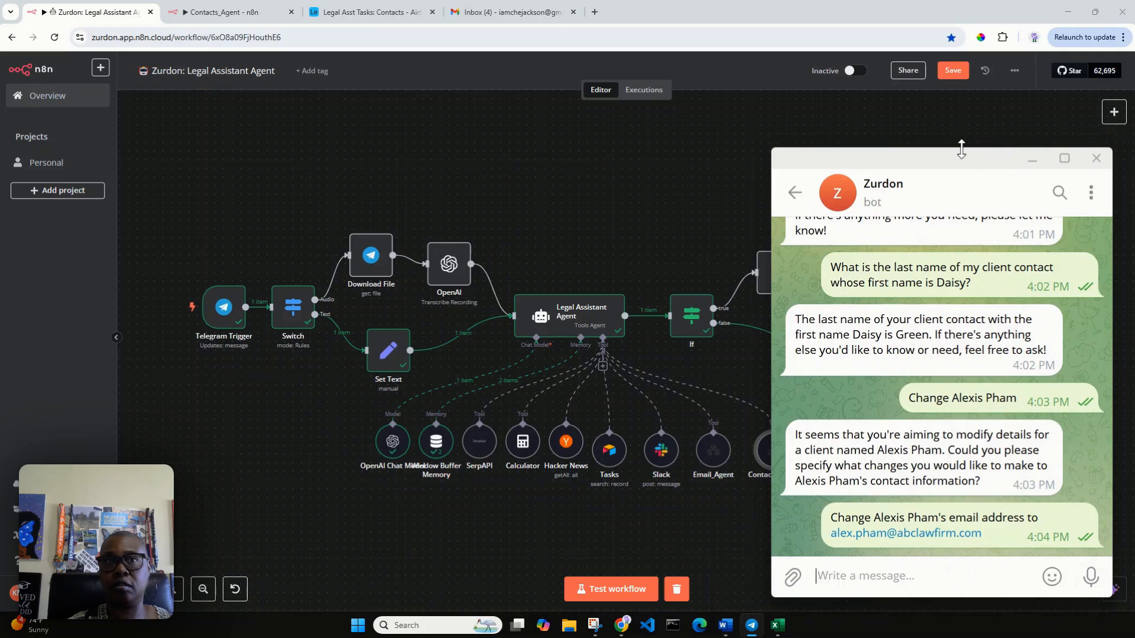
Step: Watch the run on the canvas, read the bot's email-update confirmation, and return to n8n
{"action": "left_click", "coordinate": [600, 590]}
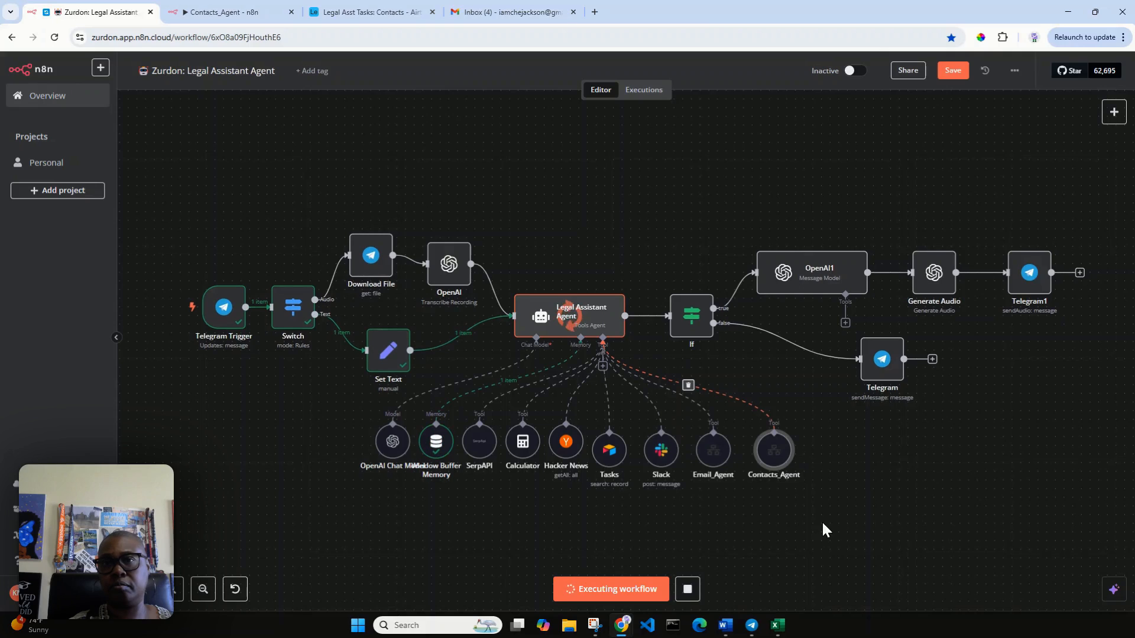
{"action": "mouse_move", "coordinate": [752, 627]}
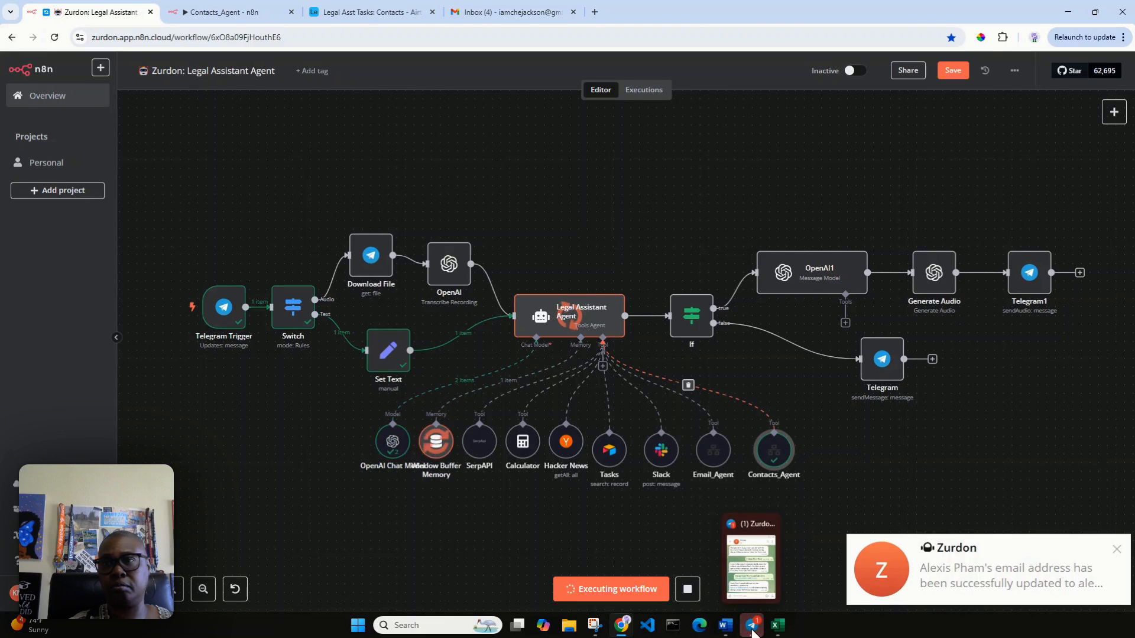
{"action": "left_click", "coordinate": [951, 594]}
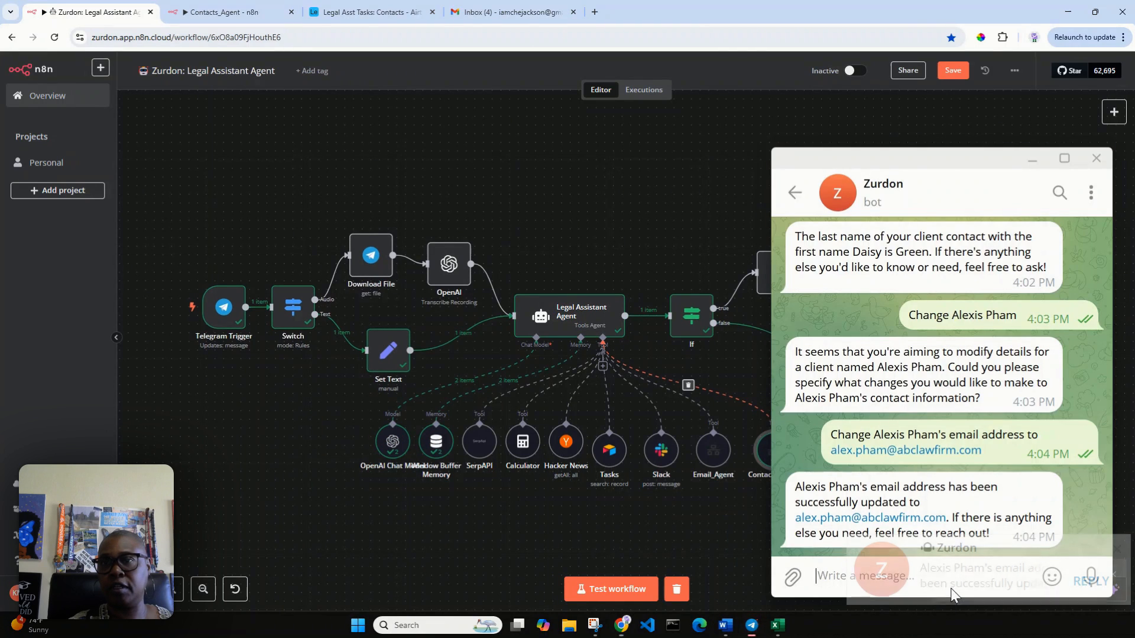
{"action": "double_click", "coordinate": [887, 490]}
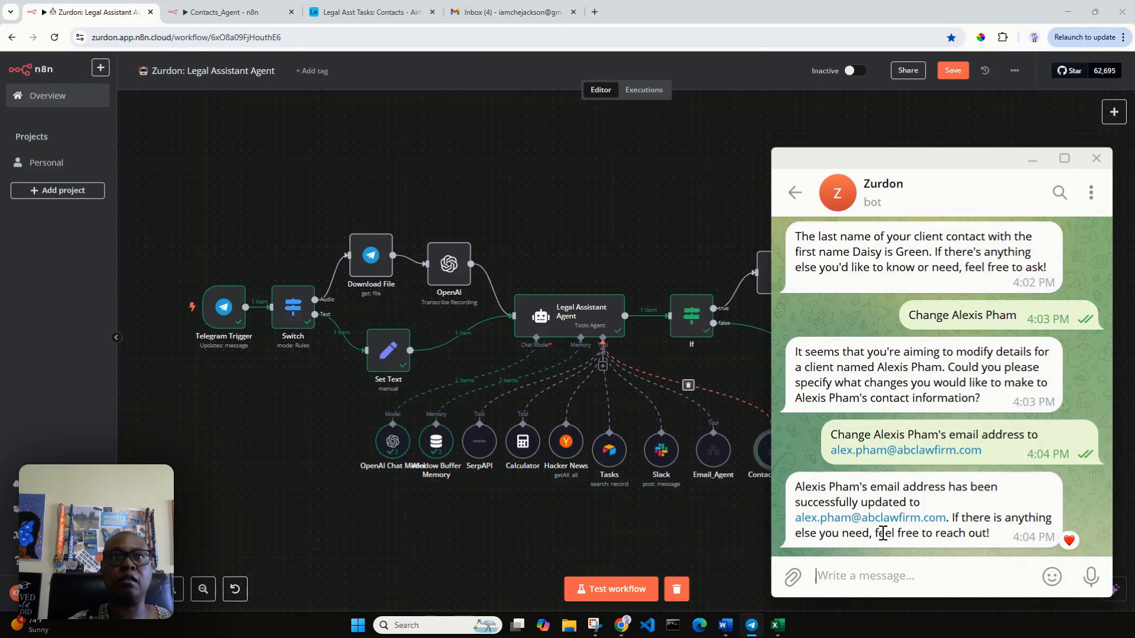
{"action": "left_click", "coordinate": [381, 12]}
{"action": "left_click", "coordinate": [381, 11]}
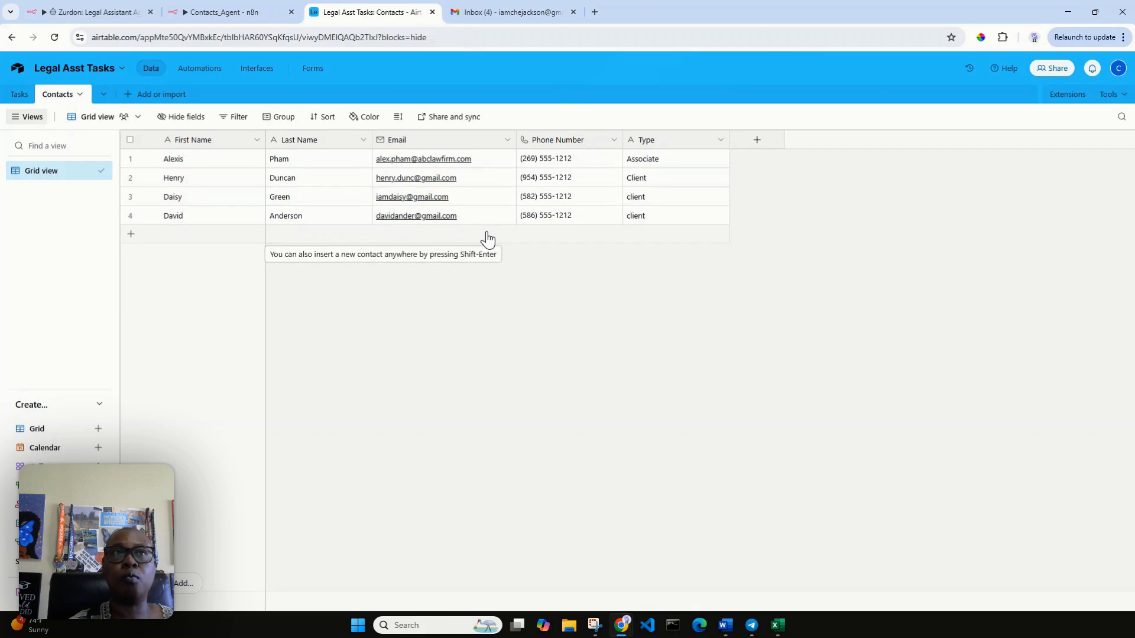
{"action": "left_click", "coordinate": [107, 13]}
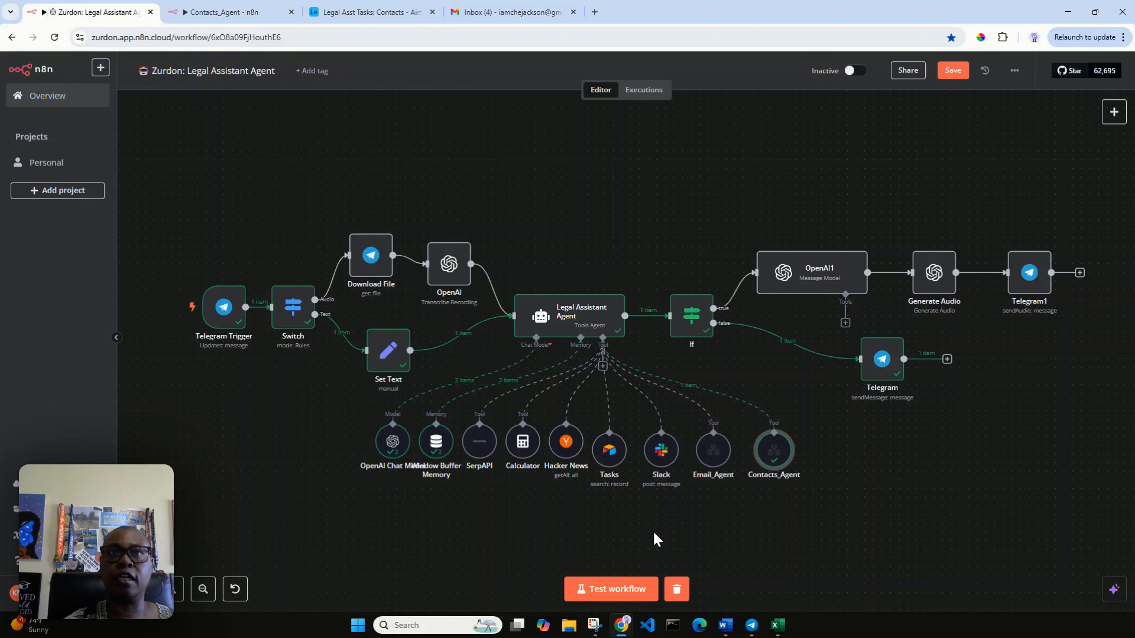
Step: Recheck the Airtable contacts table, then start a new test run awaiting a Telegram message
{"action": "left_click", "coordinate": [367, 12]}
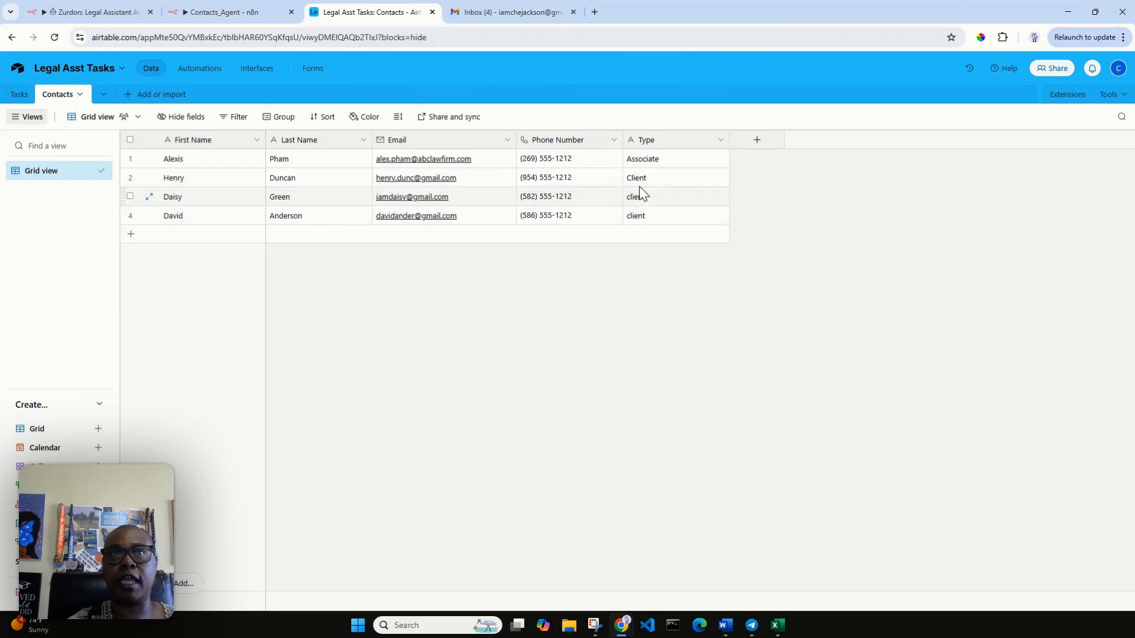
{"action": "left_click", "coordinate": [99, 17]}
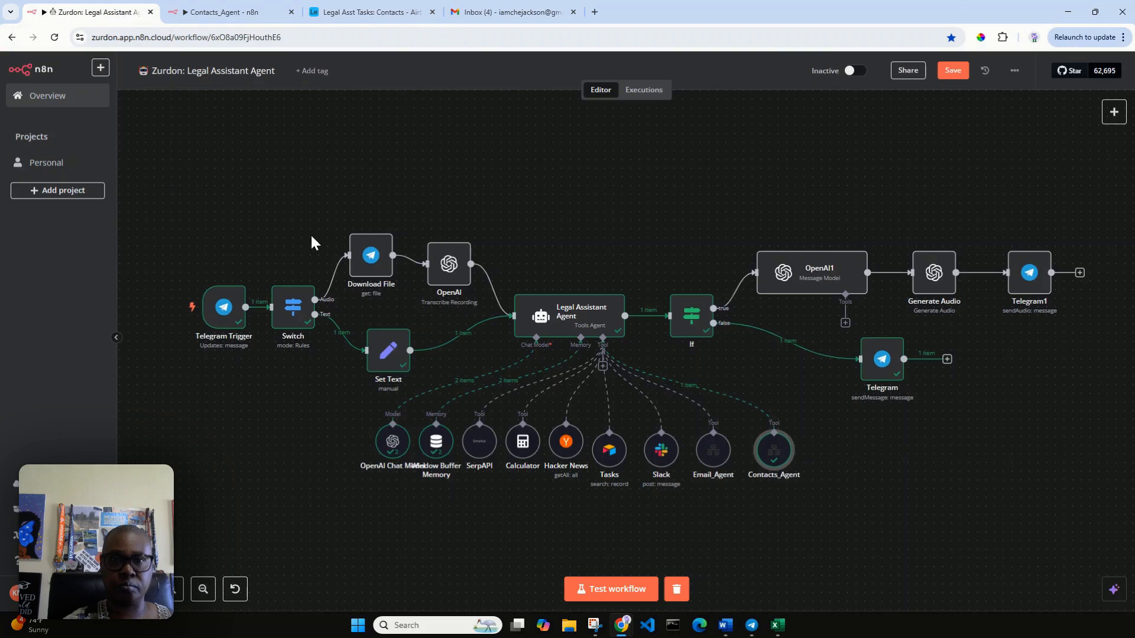
{"action": "left_click", "coordinate": [619, 589]}
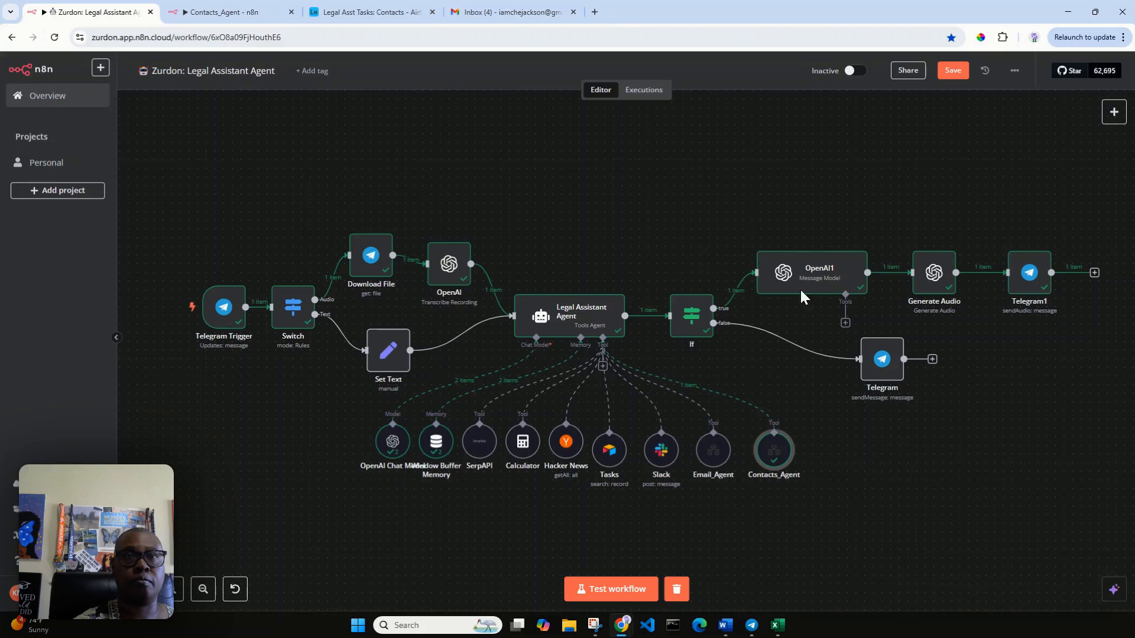
{"action": "left_click", "coordinate": [369, 12]}
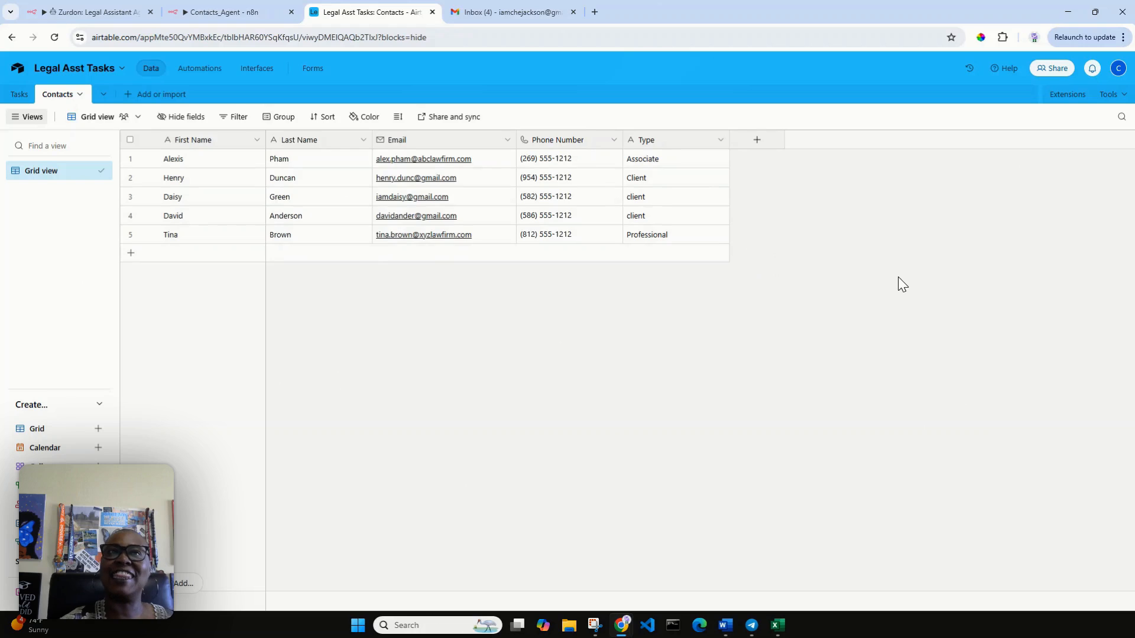
{"action": "left_click", "coordinate": [112, 13]}
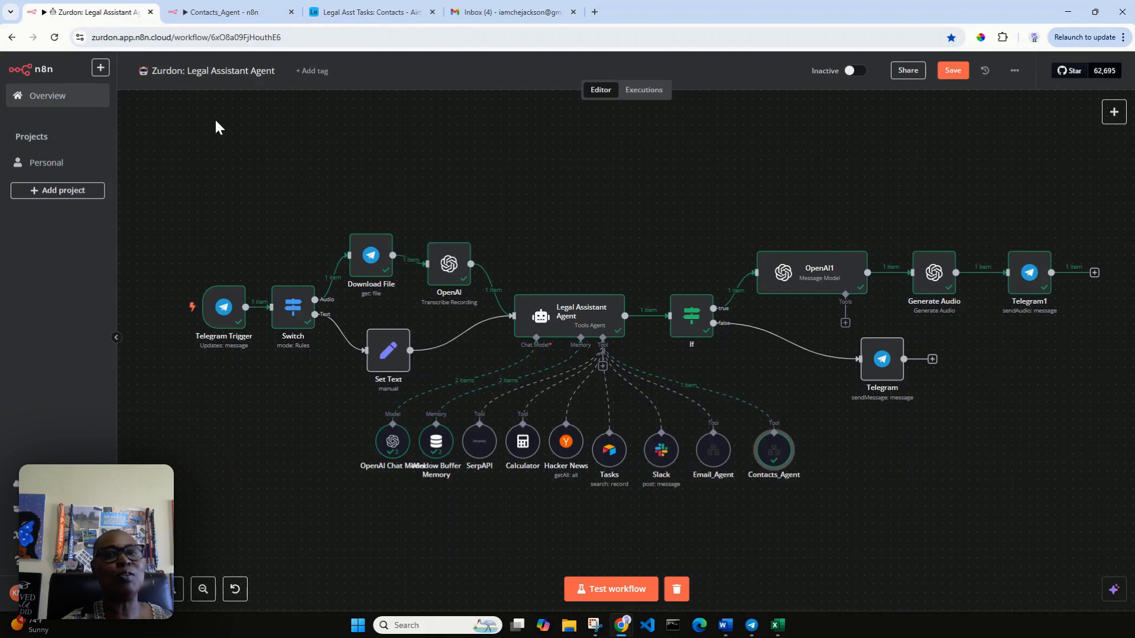